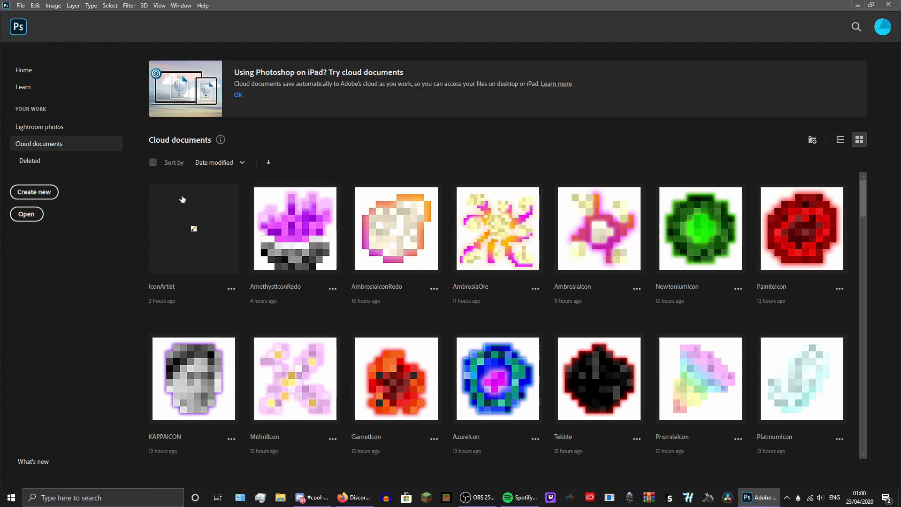
- Create a transparent 24 x 24 px document at 512 pixels/centimeter from the saved AMOre preset and fit the canvas to the window
{"action": "left_click", "coordinate": [46, 193]}
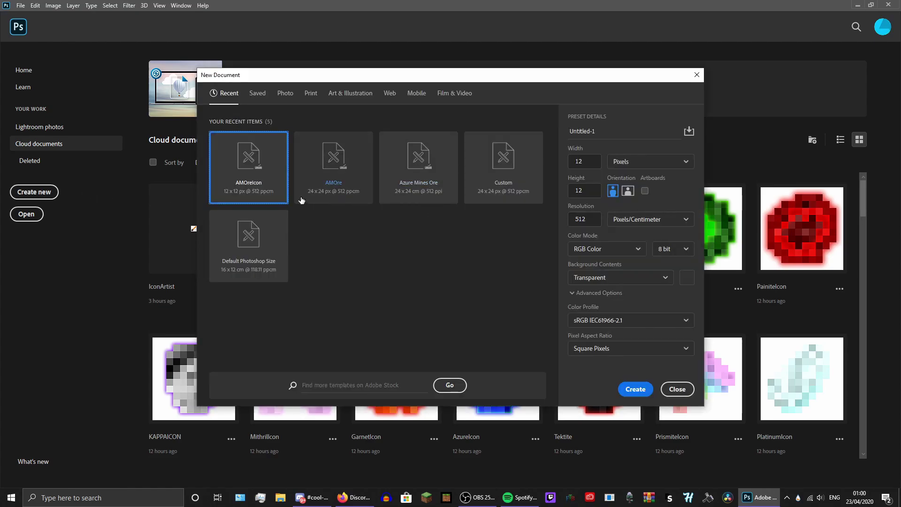
{"action": "left_click", "coordinate": [331, 173]}
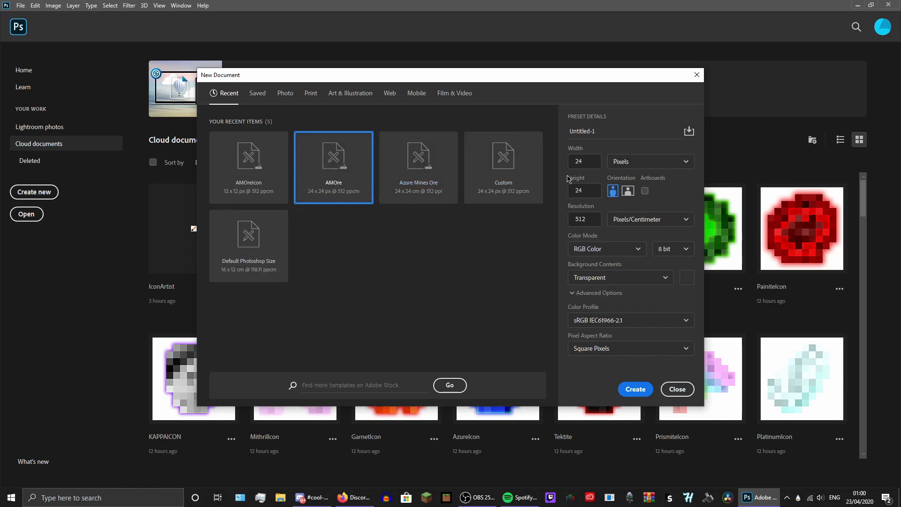
{"action": "left_click", "coordinate": [262, 99]}
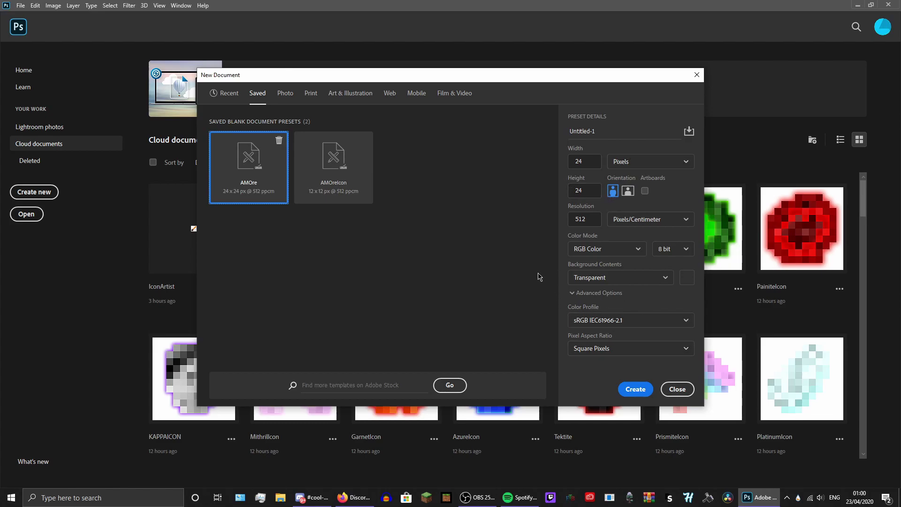
{"action": "left_click", "coordinate": [634, 389]}
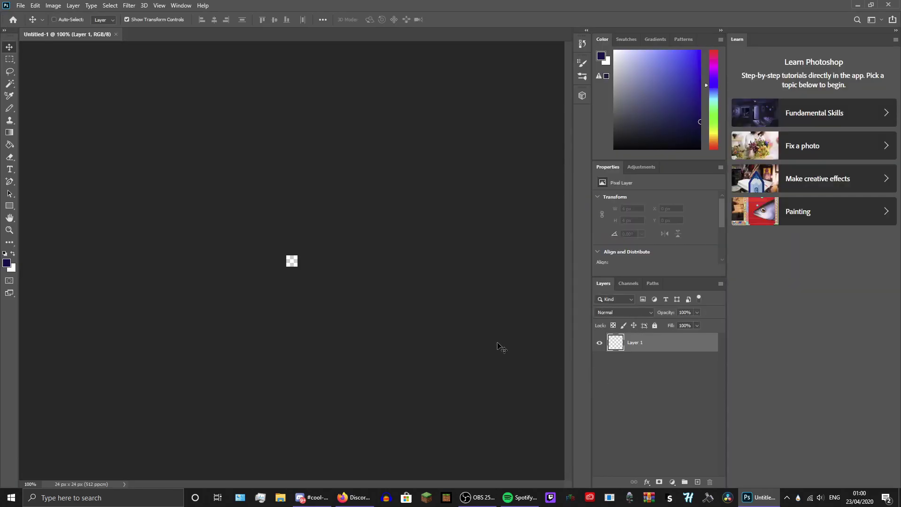
{"action": "key", "text": "ctrl+0"}
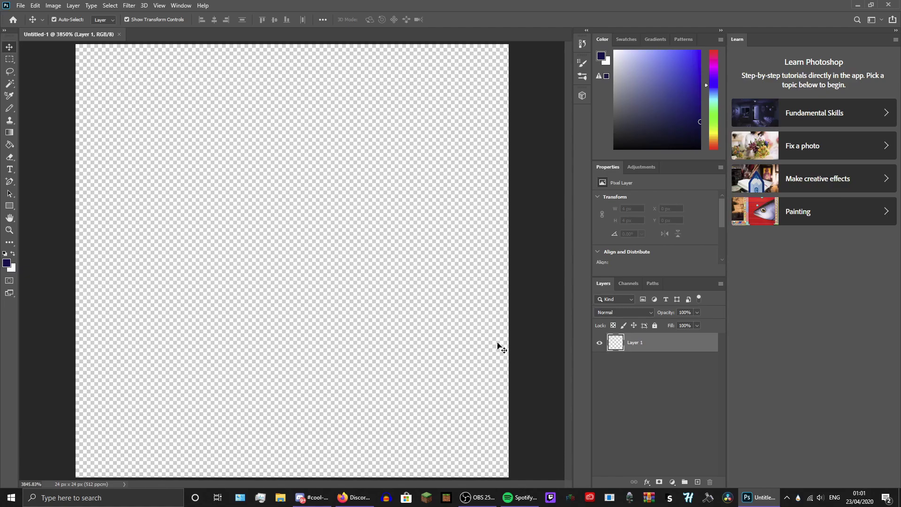
- Choose the Pencil tool and set the foreground color to a fully saturated, bright violet-blue
{"action": "left_click", "coordinate": [10, 113]}
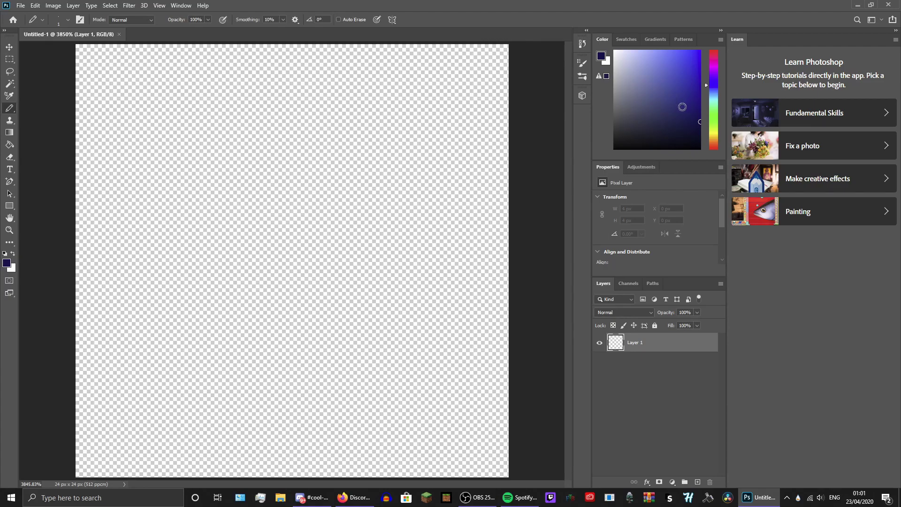
{"action": "left_click_drag", "start_coordinate": [699, 121], "coordinate": [711, 38]}
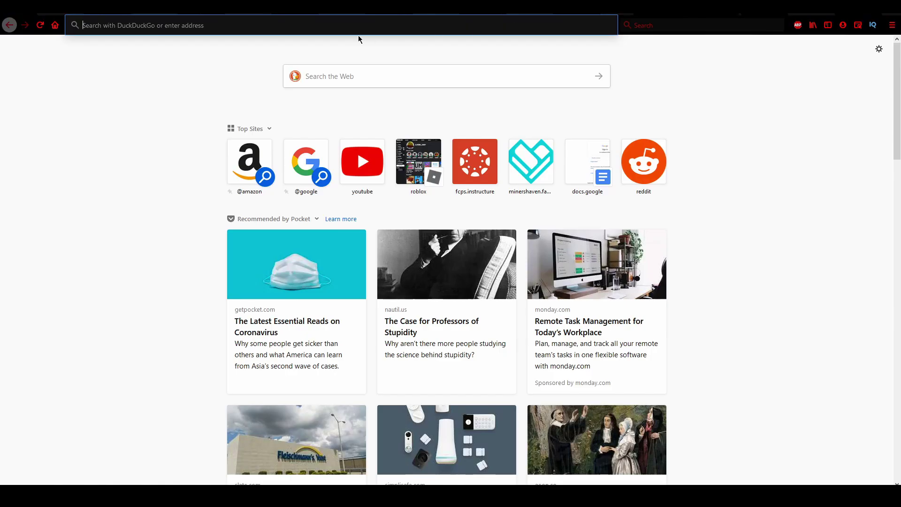
- Search web images in Firefox for lapis lazuli and lapis lazuli ore, enlarge the tumbled blue stones photo as reference, and return to Photoshop
{"action": "type", "text": "lapis lazuli"}
{"action": "key", "text": "Return"}
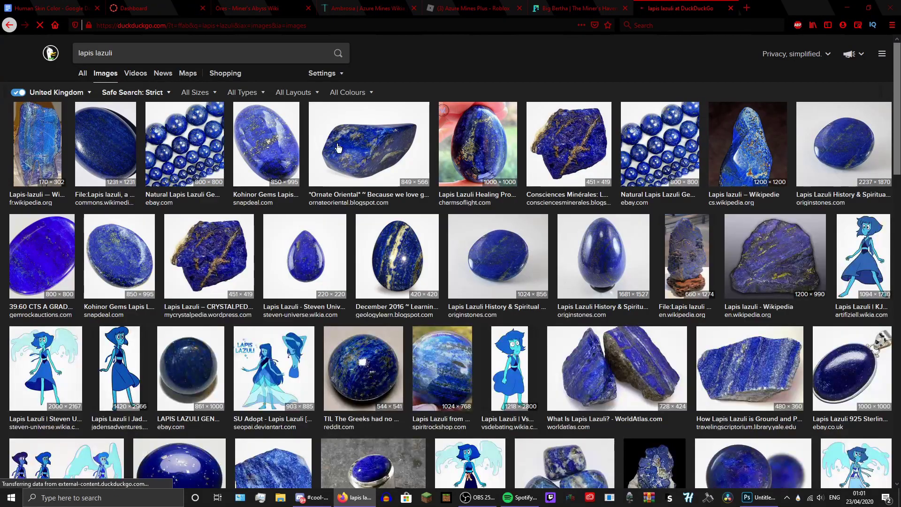
{"action": "left_click", "coordinate": [154, 58]}
{"action": "type", "text": "ore"}
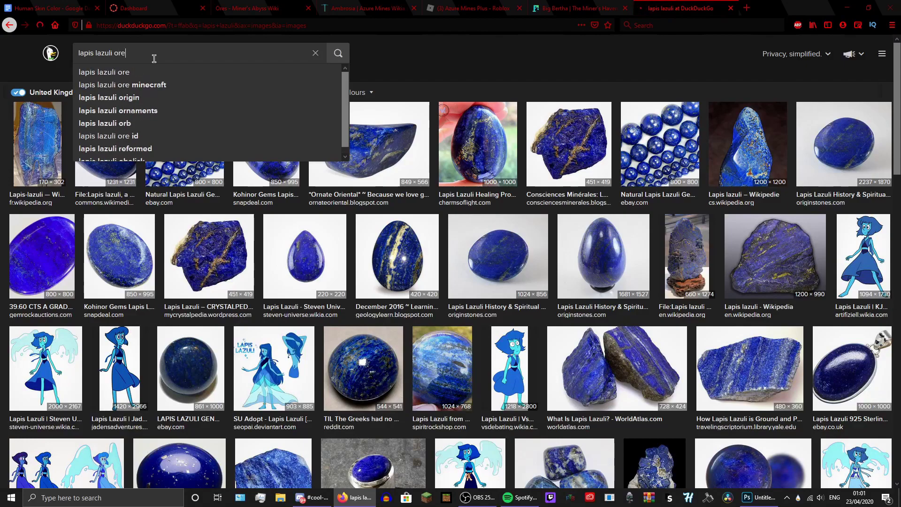
{"action": "key", "text": "Return"}
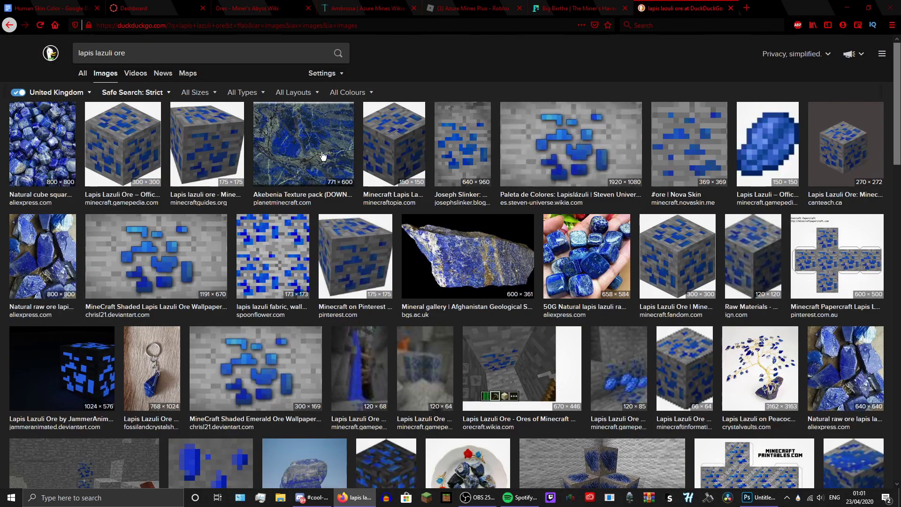
{"action": "left_click", "coordinate": [39, 141]}
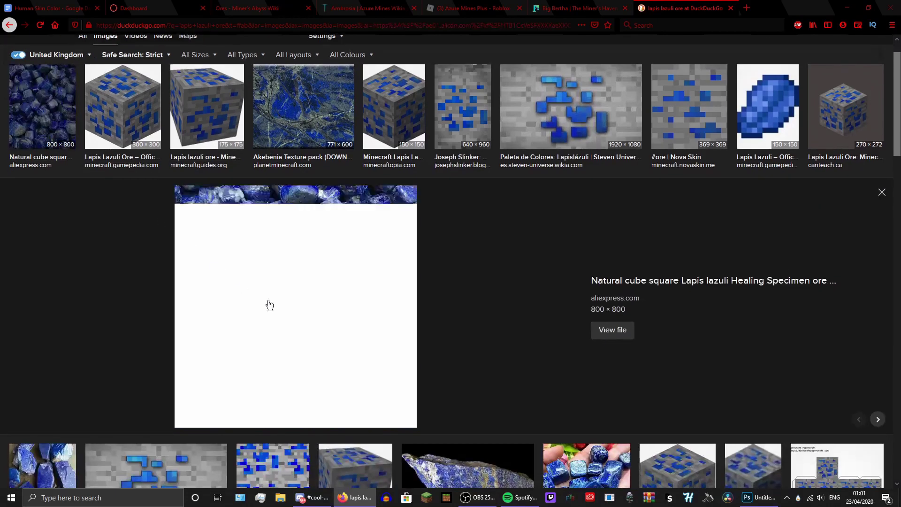
{"action": "key", "text": "F11"}
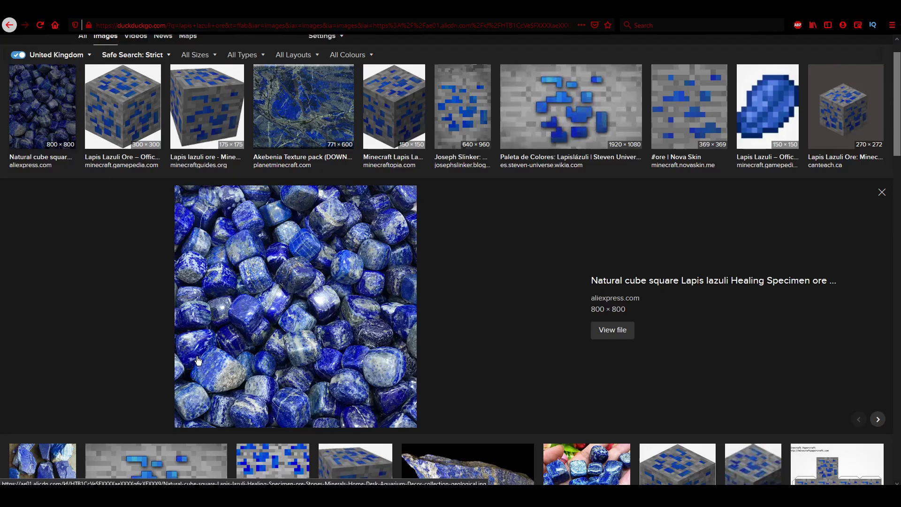
{"action": "key", "text": "alt+Tab"}
{"action": "mouse_move", "coordinate": [301, 89]}
{"action": "left_mouse_down"}
{"action": "mouse_move", "coordinate": [268, 165]}
{"action": "mouse_move", "coordinate": [192, 223]}
{"action": "mouse_move", "coordinate": [168, 196]}
{"action": "mouse_move", "coordinate": [139, 222]}
{"action": "mouse_move", "coordinate": [166, 158]}
{"action": "mouse_move", "coordinate": [163, 266]}
{"action": "mouse_move", "coordinate": [186, 219]}
{"action": "mouse_move", "coordinate": [146, 232]}
{"action": "mouse_move", "coordinate": [250, 138]}
{"action": "mouse_move", "coordinate": [228, 179]}
{"action": "mouse_move", "coordinate": [194, 196]}
{"action": "mouse_move", "coordinate": [228, 187]}
{"action": "mouse_move", "coordinate": [157, 269]}
{"action": "left_mouse_up"}
{"action": "left_click", "coordinate": [263, 123]}
{"action": "left_click", "coordinate": [263, 141]}
{"action": "key", "text": "ctrl+z"}
{"action": "key", "text": "ctrl+z"}
{"action": "key", "text": "ctrl+z"}
{"action": "key", "text": "ctrl+z"}
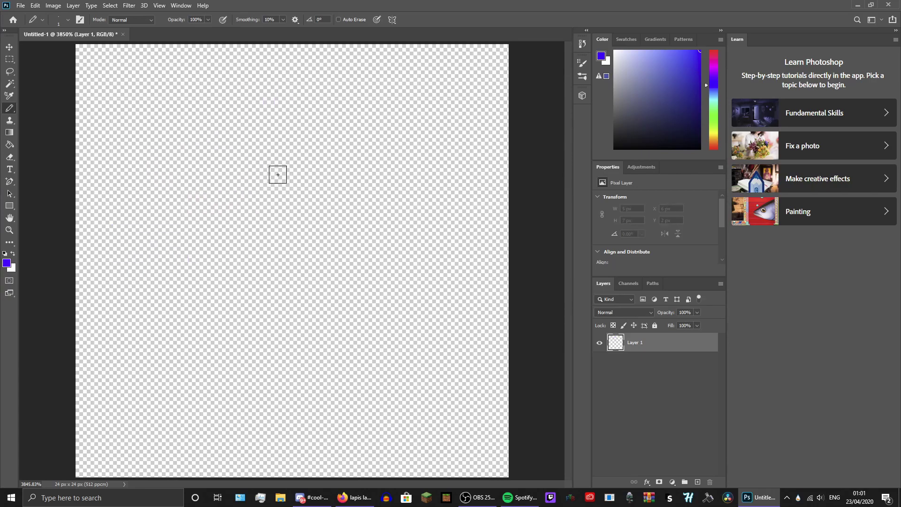
- Paint four blue pixel-art ore patches: upper right, a diagonal band at the lower right, a small center block and a curved left strip
{"action": "mouse_move", "coordinate": [283, 99]}
{"action": "left_mouse_down"}
{"action": "mouse_move", "coordinate": [375, 146]}
{"action": "mouse_move", "coordinate": [374, 127]}
{"action": "mouse_move", "coordinate": [391, 143]}
{"action": "mouse_move", "coordinate": [409, 197]}
{"action": "mouse_move", "coordinate": [321, 143]}
{"action": "mouse_move", "coordinate": [319, 120]}
{"action": "mouse_move", "coordinate": [282, 89]}
{"action": "left_mouse_up"}
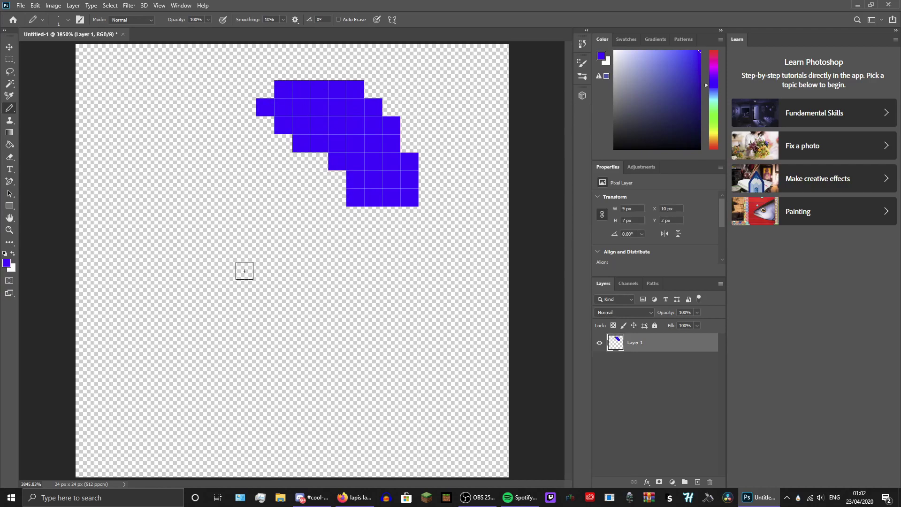
{"action": "mouse_move", "coordinate": [209, 385]}
{"action": "left_mouse_down"}
{"action": "mouse_move", "coordinate": [254, 416]}
{"action": "mouse_move", "coordinate": [310, 401]}
{"action": "mouse_move", "coordinate": [294, 386]}
{"action": "mouse_move", "coordinate": [255, 380]}
{"action": "mouse_move", "coordinate": [320, 369]}
{"action": "mouse_move", "coordinate": [367, 325]}
{"action": "mouse_move", "coordinate": [360, 343]}
{"action": "mouse_move", "coordinate": [386, 339]}
{"action": "mouse_move", "coordinate": [385, 357]}
{"action": "mouse_move", "coordinate": [357, 385]}
{"action": "mouse_move", "coordinate": [267, 425]}
{"action": "mouse_move", "coordinate": [218, 429]}
{"action": "mouse_move", "coordinate": [329, 441]}
{"action": "mouse_move", "coordinate": [378, 379]}
{"action": "mouse_move", "coordinate": [303, 445]}
{"action": "mouse_move", "coordinate": [238, 439]}
{"action": "mouse_move", "coordinate": [287, 388]}
{"action": "mouse_move", "coordinate": [277, 351]}
{"action": "mouse_move", "coordinate": [329, 345]}
{"action": "mouse_move", "coordinate": [348, 305]}
{"action": "mouse_move", "coordinate": [340, 313]}
{"action": "mouse_move", "coordinate": [417, 294]}
{"action": "mouse_move", "coordinate": [402, 278]}
{"action": "mouse_move", "coordinate": [360, 274]}
{"action": "mouse_move", "coordinate": [319, 305]}
{"action": "left_mouse_up"}
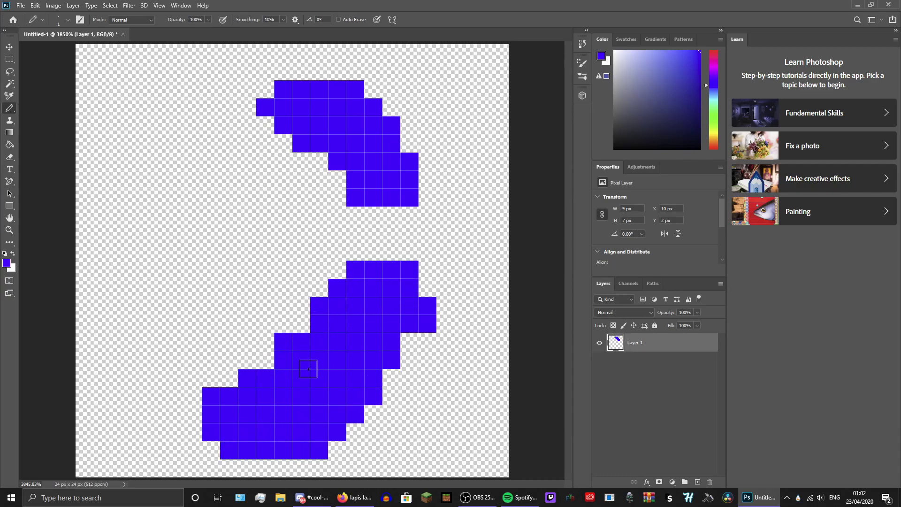
{"action": "mouse_move", "coordinate": [247, 217]}
{"action": "left_mouse_down"}
{"action": "mouse_move", "coordinate": [281, 216]}
{"action": "mouse_move", "coordinate": [211, 244]}
{"action": "mouse_move", "coordinate": [243, 273]}
{"action": "mouse_move", "coordinate": [265, 270]}
{"action": "left_mouse_up"}
{"action": "mouse_move", "coordinate": [211, 143]}
{"action": "left_mouse_down"}
{"action": "mouse_move", "coordinate": [160, 177]}
{"action": "mouse_move", "coordinate": [148, 207]}
{"action": "mouse_move", "coordinate": [167, 190]}
{"action": "mouse_move", "coordinate": [155, 336]}
{"action": "mouse_move", "coordinate": [143, 305]}
{"action": "mouse_move", "coordinate": [139, 340]}
{"action": "mouse_move", "coordinate": [130, 279]}
{"action": "mouse_move", "coordinate": [142, 160]}
{"action": "mouse_move", "coordinate": [163, 131]}
{"action": "mouse_move", "coordinate": [184, 132]}
{"action": "mouse_move", "coordinate": [157, 161]}
{"action": "left_mouse_up"}
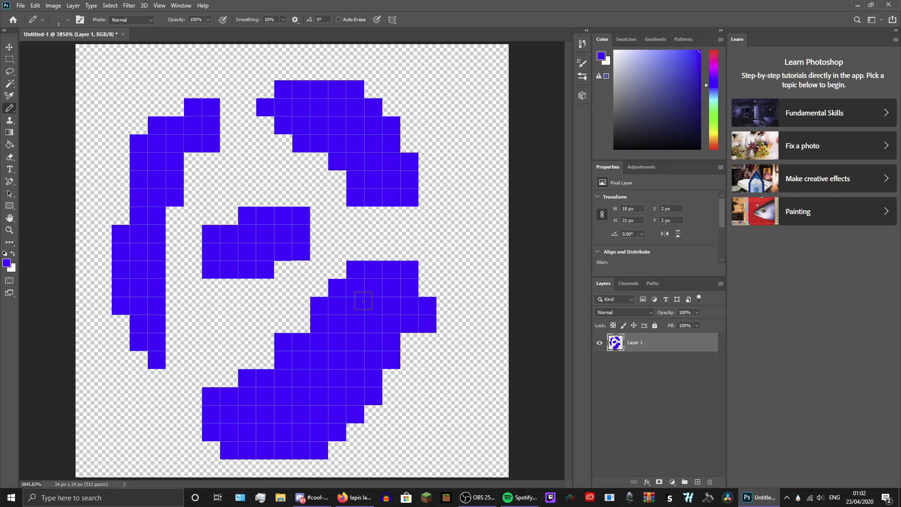
- Move the painted ore patches one pixel right and one pixel up on the canvas
{"action": "left_click", "coordinate": [8, 47]}
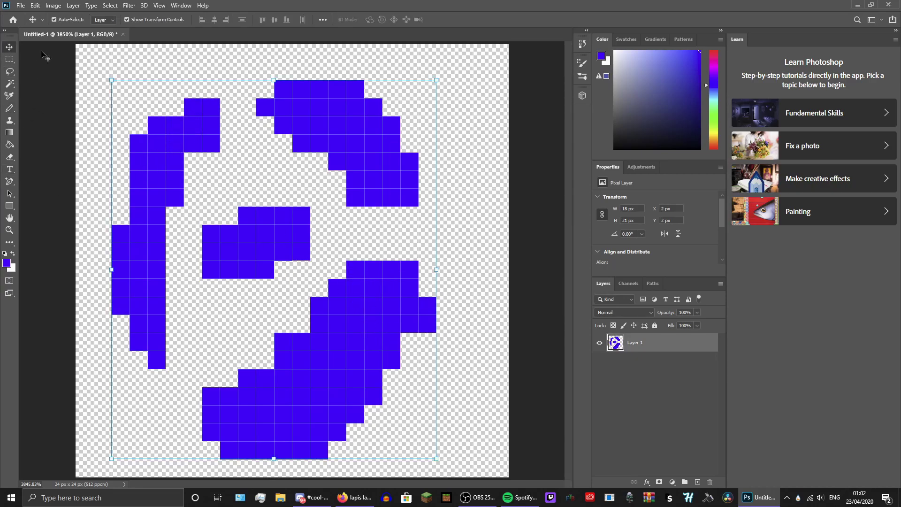
{"action": "left_click_drag", "start_coordinate": [253, 227], "coordinate": [265, 214]}
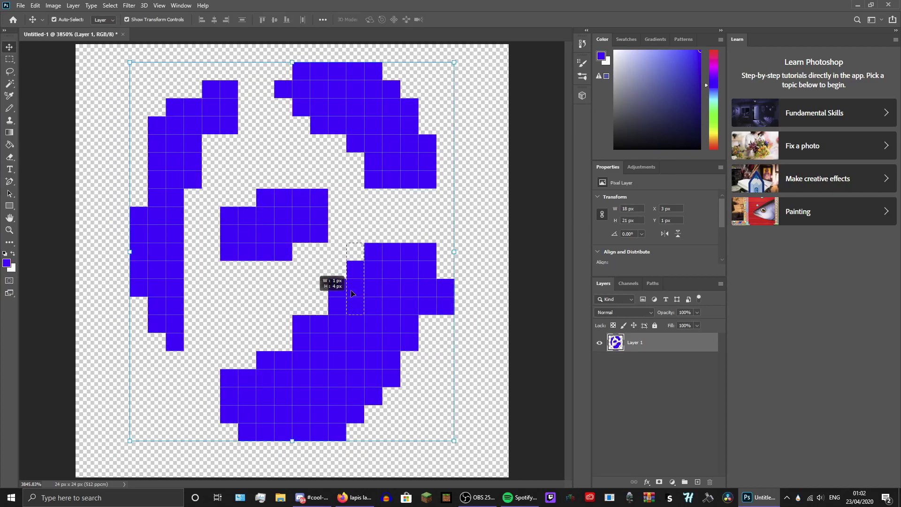
{"action": "mouse_move", "coordinate": [354, 254]}
{"action": "left_mouse_down"}
{"action": "mouse_move", "coordinate": [316, 238]}
{"action": "mouse_move", "coordinate": [315, 220]}
{"action": "mouse_move", "coordinate": [354, 253]}
{"action": "left_mouse_up"}
- Extend the ore patches with the Pencil tool, adding pixels under the lower band and along the left strip's outer edge
{"action": "left_click", "coordinate": [9, 108]}
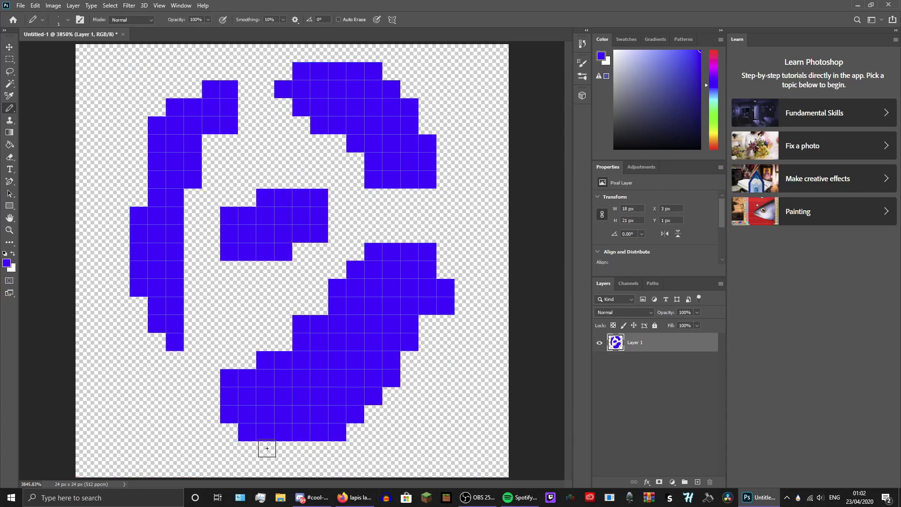
{"action": "left_click_drag", "start_coordinate": [265, 449], "coordinate": [300, 449]}
{"action": "left_click_drag", "start_coordinate": [119, 230], "coordinate": [123, 292]}
{"action": "left_click", "coordinate": [139, 305]}
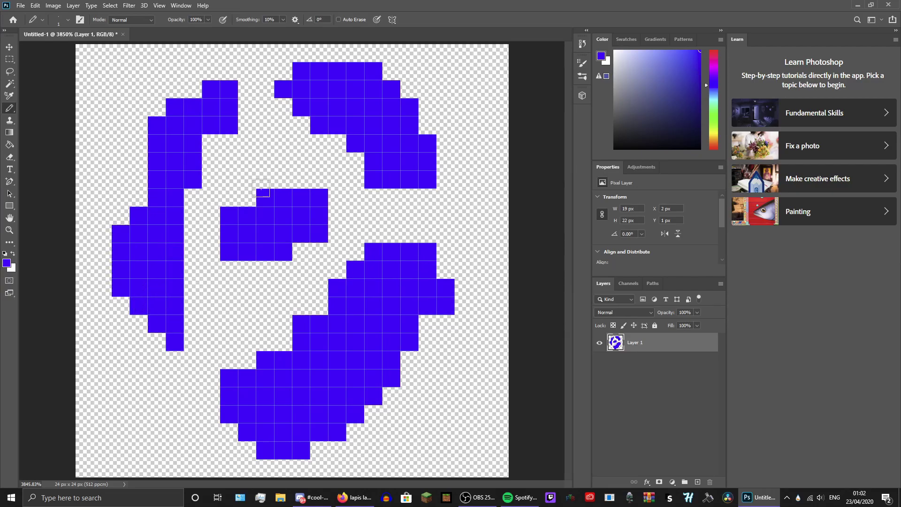
{"action": "left_click_drag", "start_coordinate": [137, 191], "coordinate": [141, 160]}
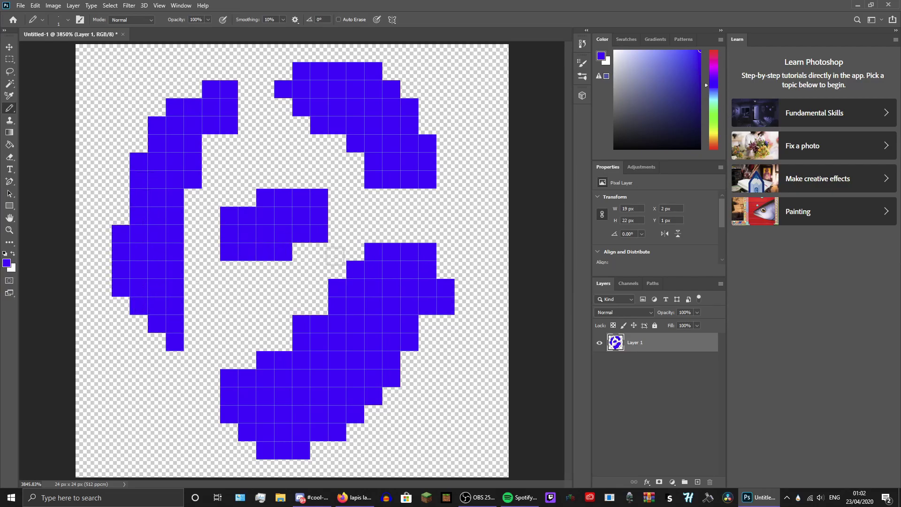
- Enlarge the center ore patch with an extra row above it and more pixels along its lower edge
{"action": "mouse_move", "coordinate": [277, 260]}
{"action": "left_mouse_down"}
{"action": "mouse_move", "coordinate": [253, 283]}
{"action": "mouse_move", "coordinate": [229, 287]}
{"action": "left_mouse_up"}
{"action": "mouse_move", "coordinate": [247, 197]}
{"action": "left_mouse_down"}
{"action": "mouse_move", "coordinate": [270, 180]}
{"action": "mouse_move", "coordinate": [318, 180]}
{"action": "left_mouse_up"}
{"action": "mouse_move", "coordinate": [317, 219]}
{"action": "left_mouse_down"}
{"action": "mouse_move", "coordinate": [301, 261]}
{"action": "mouse_move", "coordinate": [283, 257]}
{"action": "left_mouse_up"}
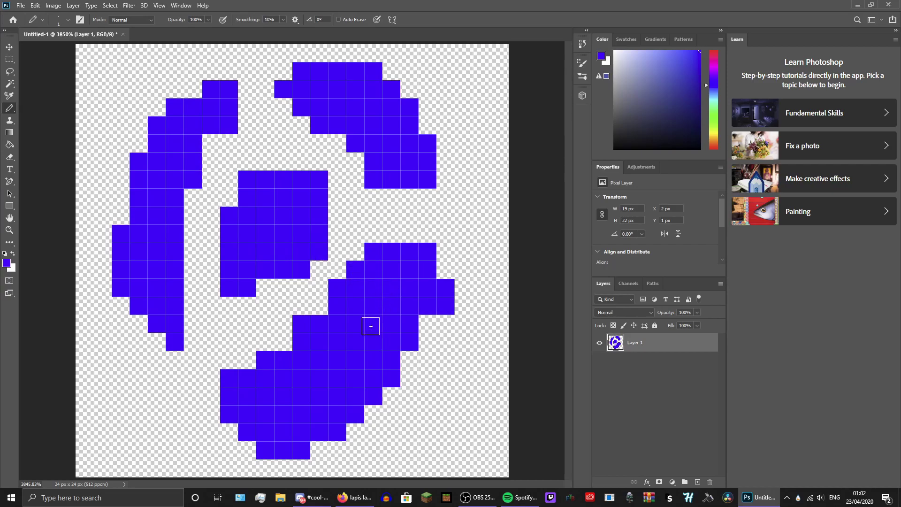
- Paint small clusters of blue ore pixels in the four corners of the canvas
{"action": "mouse_move", "coordinate": [157, 377]}
{"action": "left_mouse_down"}
{"action": "mouse_move", "coordinate": [154, 411]}
{"action": "mouse_move", "coordinate": [121, 397]}
{"action": "left_mouse_up"}
{"action": "left_click_drag", "start_coordinate": [446, 414], "coordinate": [445, 377]}
{"action": "left_click", "coordinate": [428, 414]}
{"action": "left_click", "coordinate": [445, 432]}
{"action": "left_click", "coordinate": [463, 396]}
{"action": "left_click_drag", "start_coordinate": [446, 89], "coordinate": [463, 107]}
{"action": "left_click_drag", "start_coordinate": [138, 89], "coordinate": [138, 71]}
{"action": "left_click", "coordinate": [120, 89]}
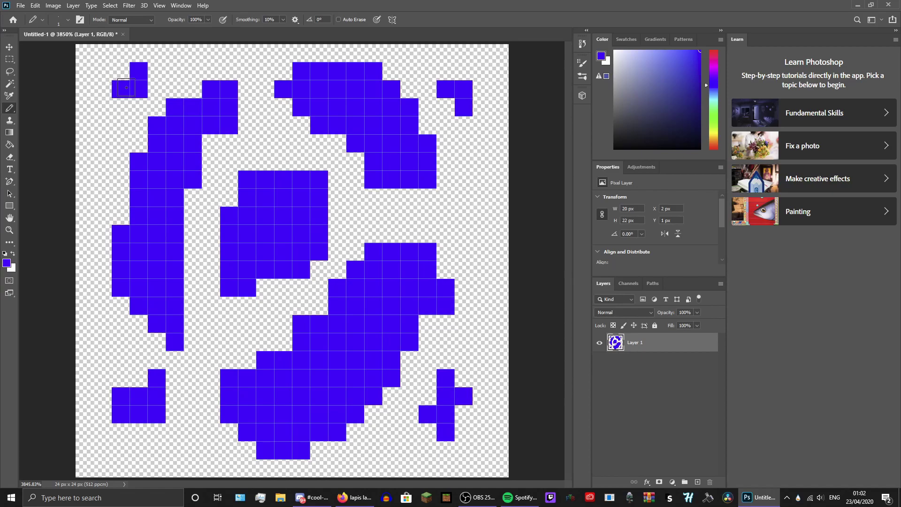
{"action": "left_click", "coordinate": [103, 107]}
{"action": "left_click", "coordinate": [103, 70]}
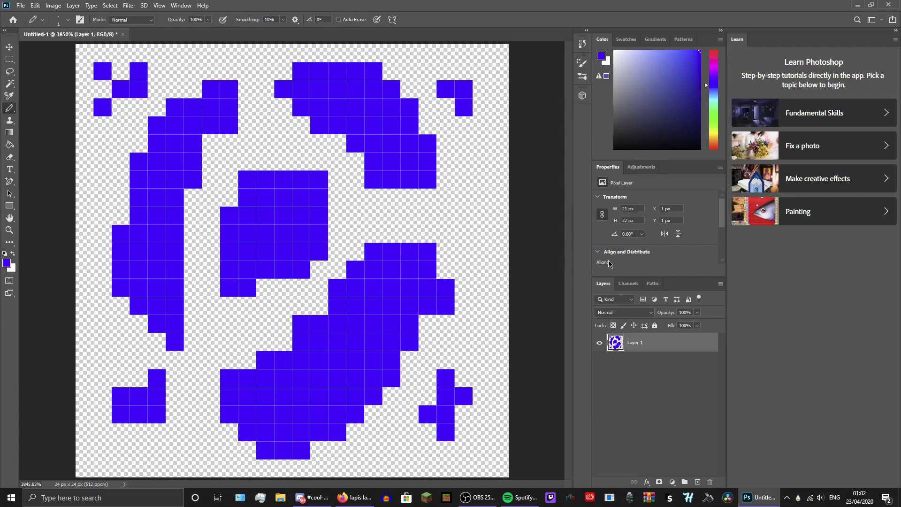
{"action": "left_click", "coordinate": [696, 482]}
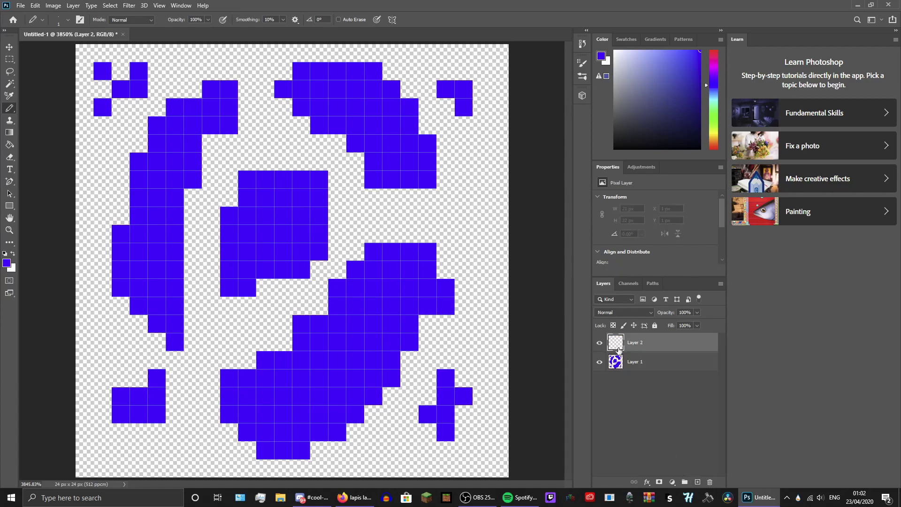
{"action": "right_click", "coordinate": [630, 348]}
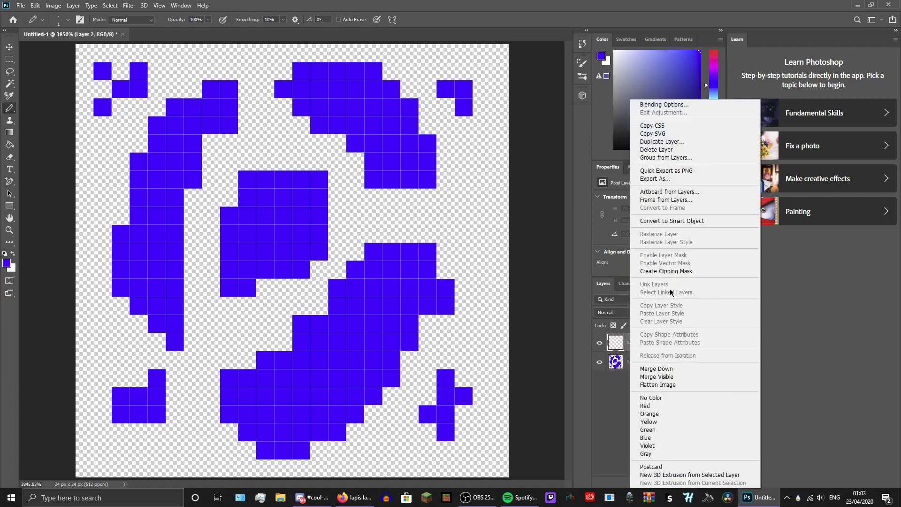
{"action": "left_click", "coordinate": [670, 149]}
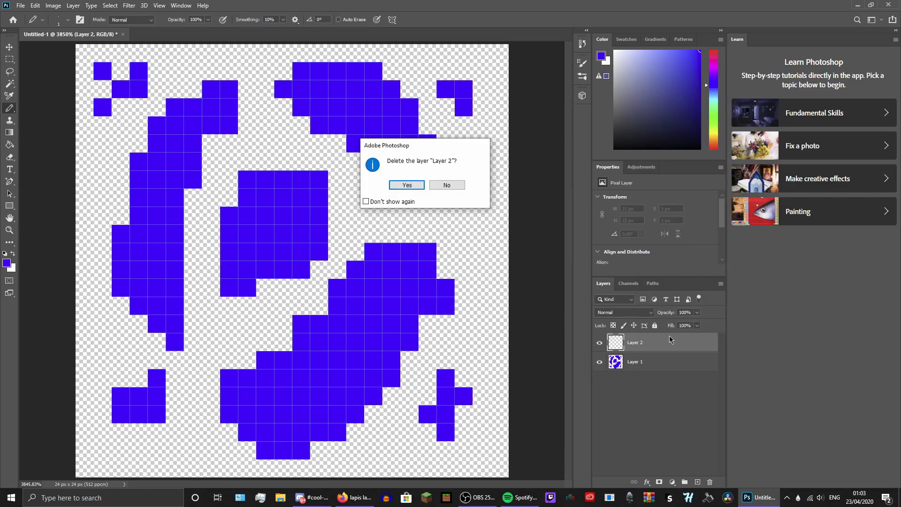
{"action": "left_click", "coordinate": [407, 185]}
- Duplicate Layer 1 as "Layer 1 Overlay" and group the two layers
{"action": "right_click", "coordinate": [666, 341]}
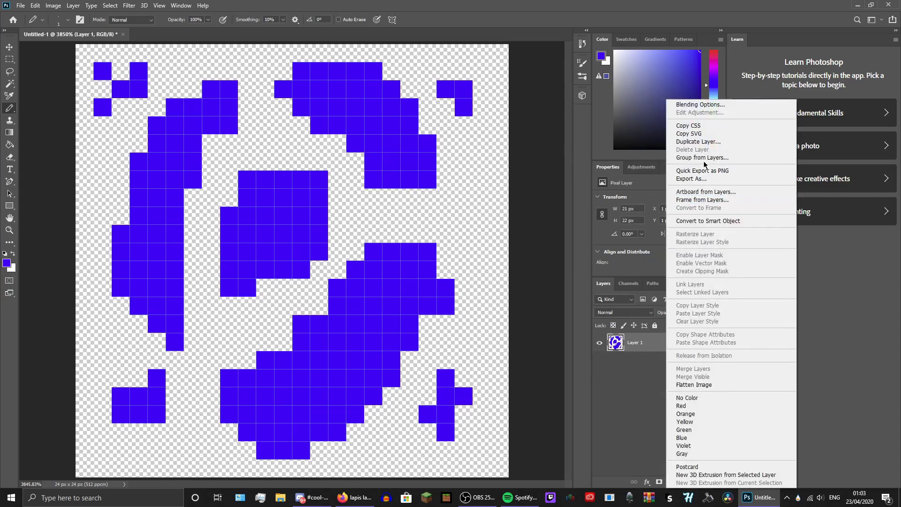
{"action": "left_click", "coordinate": [702, 142]}
{"action": "key", "text": "Right"}
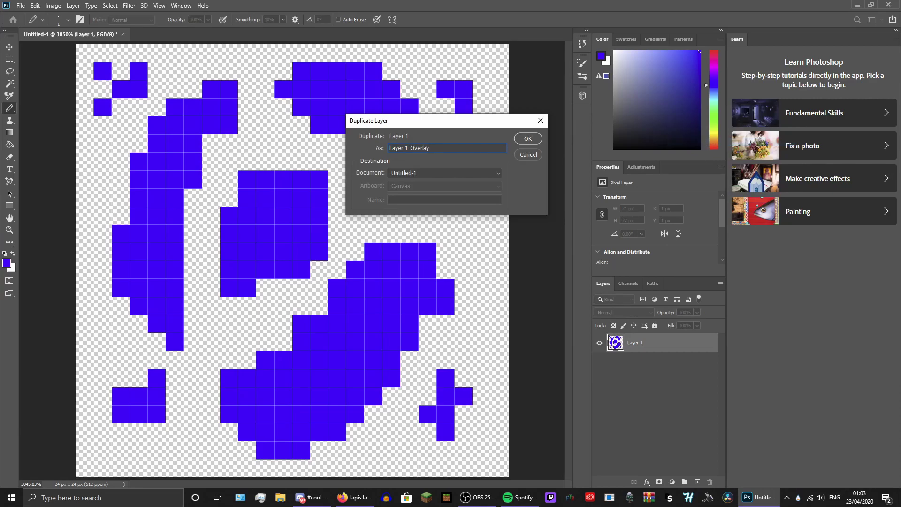
{"action": "key", "text": "Return"}
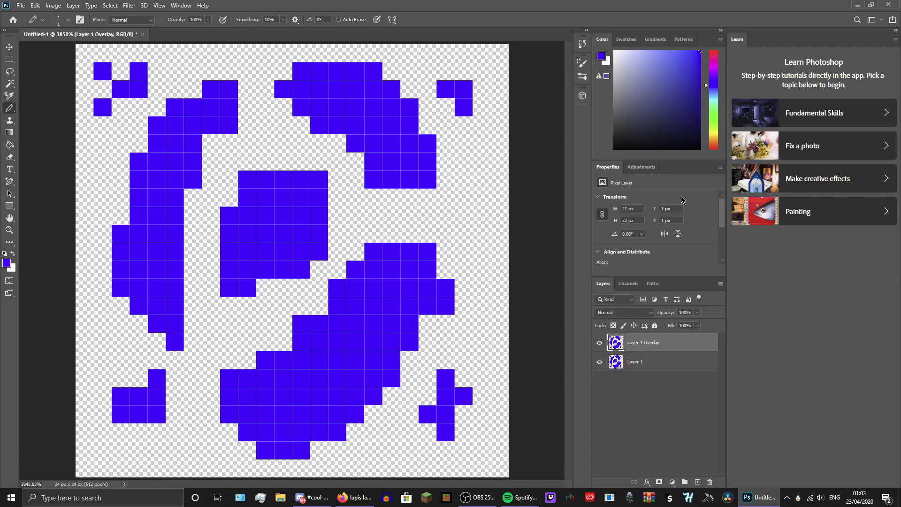
{"action": "left_click", "coordinate": [629, 366], "text": "shift"}
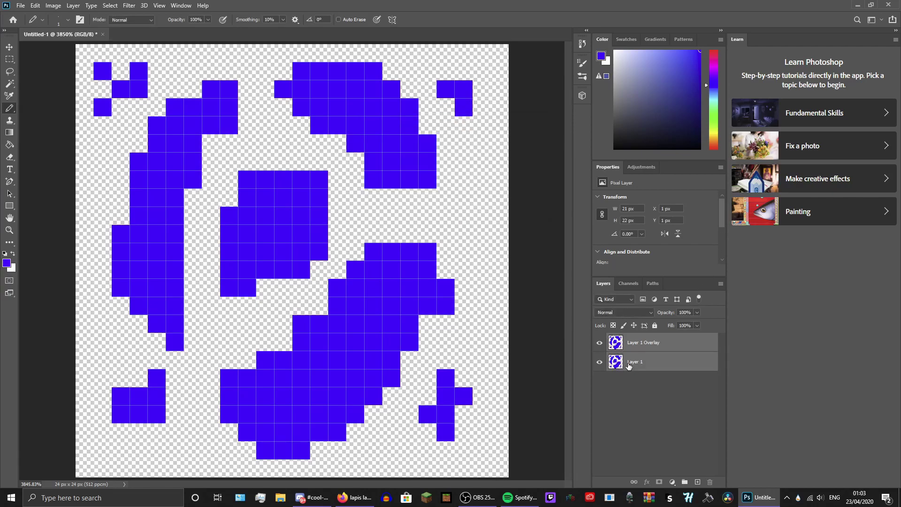
{"action": "key", "text": "ctrl+g"}
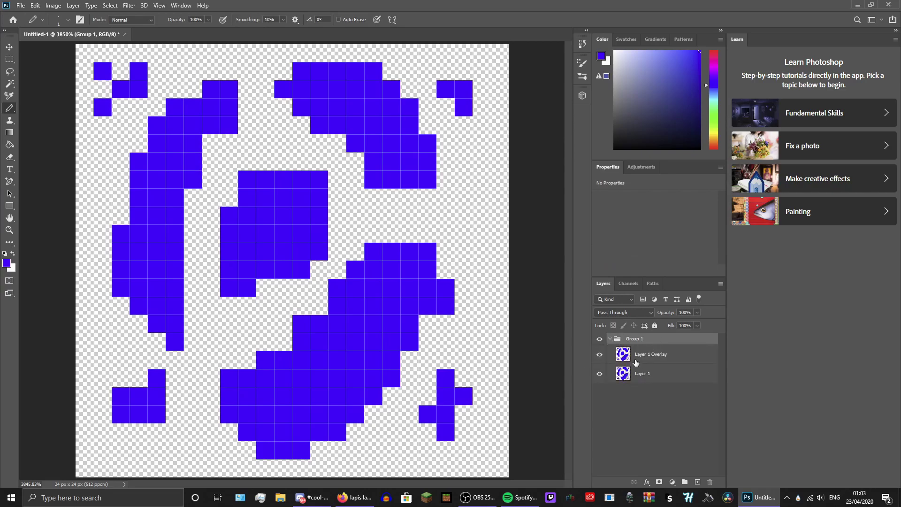
- Add 27.59% uniform monochromatic noise to the Layer 1 Overlay layer
{"action": "left_click", "coordinate": [632, 362]}
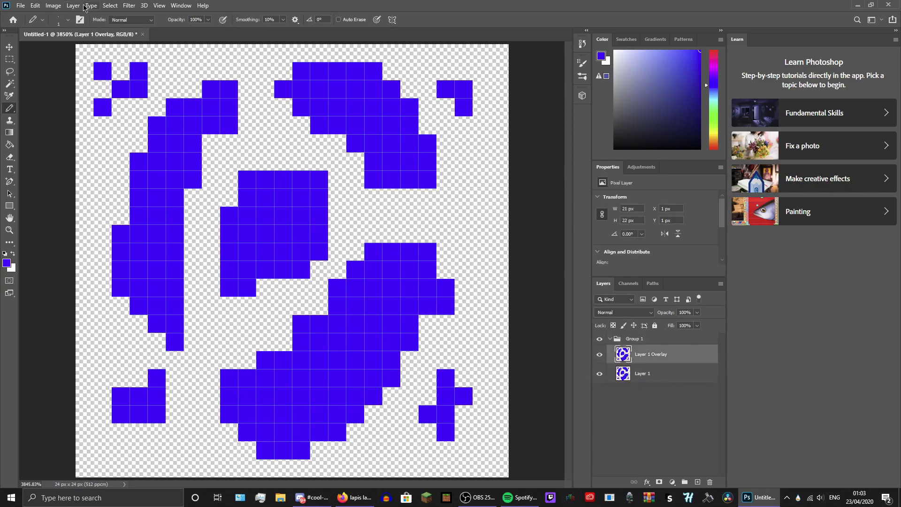
{"action": "left_click", "coordinate": [53, 5]}
{"action": "mouse_move", "coordinate": [133, 5]}
{"action": "mouse_move", "coordinate": [142, 138]}
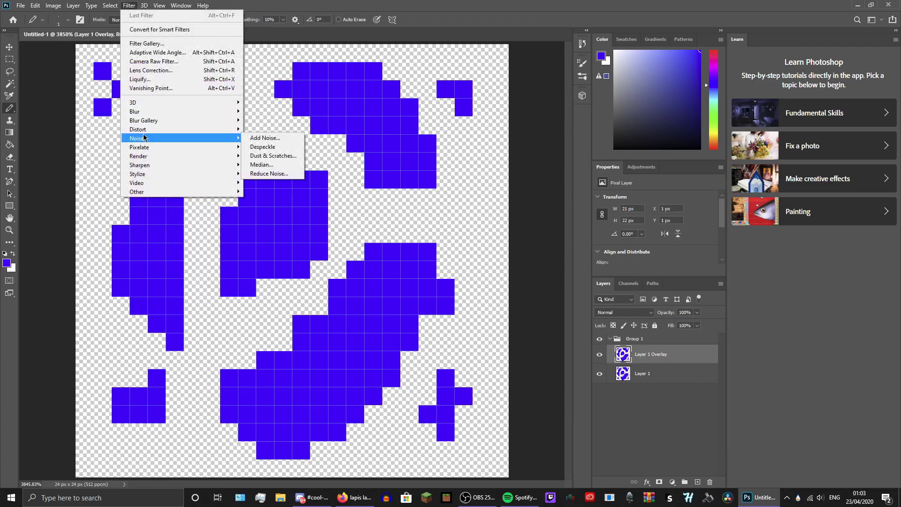
{"action": "left_click", "coordinate": [281, 138]}
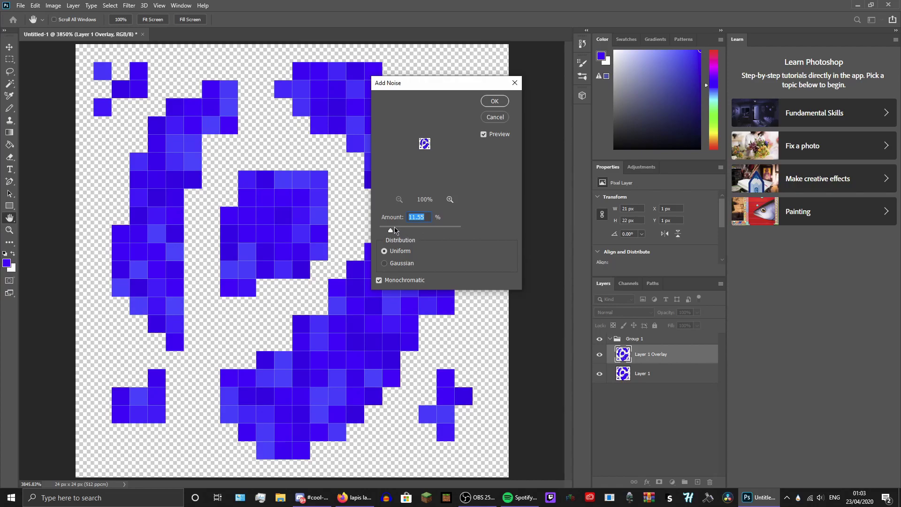
{"action": "left_click_drag", "start_coordinate": [393, 233], "coordinate": [406, 235]}
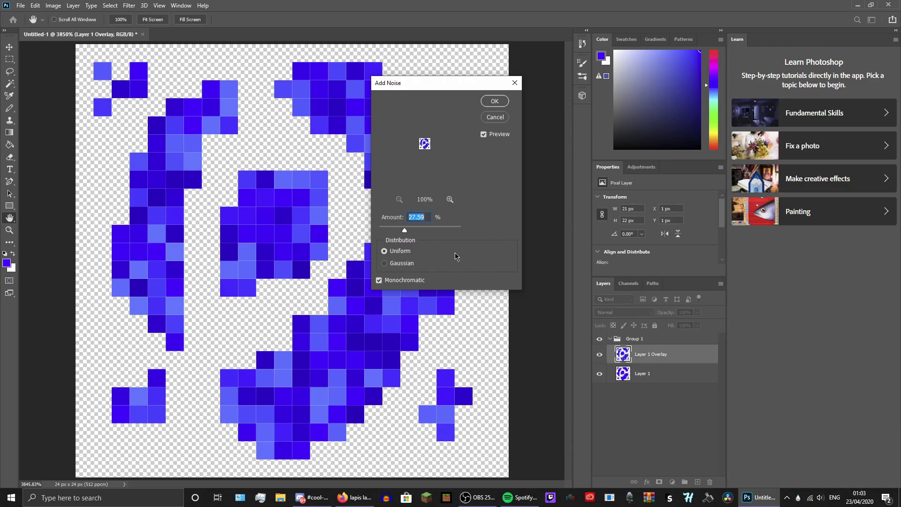
{"action": "left_click", "coordinate": [385, 263]}
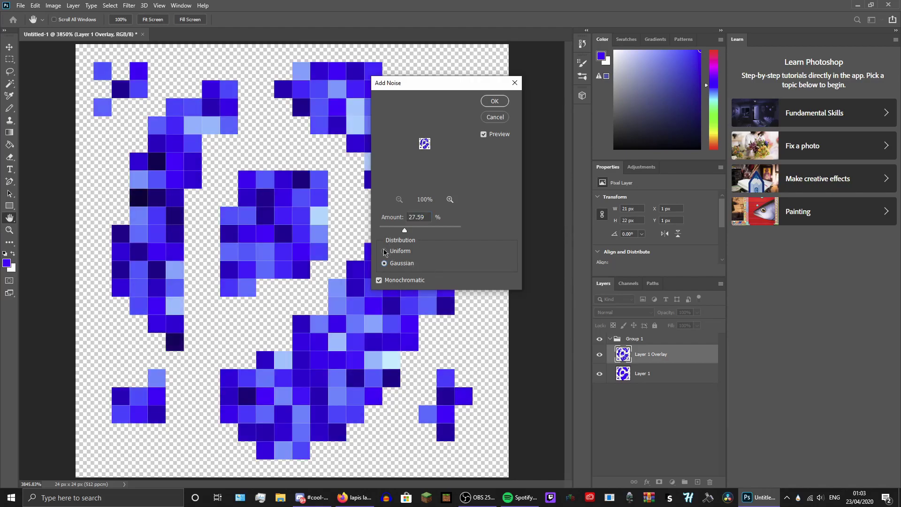
{"action": "left_click", "coordinate": [494, 101]}
- Set the Layer 1 Overlay blend mode to Linear Dodge (Add) with 60% opacity
{"action": "left_click", "coordinate": [625, 312]}
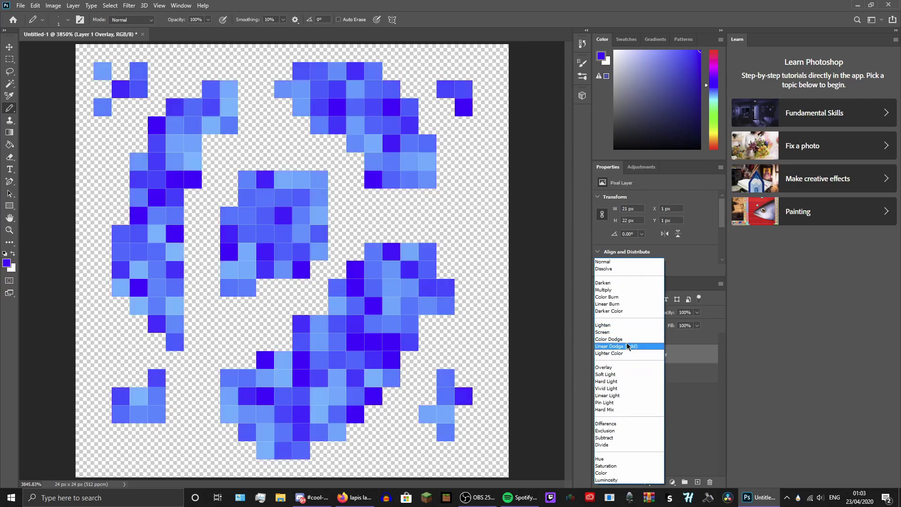
{"action": "left_click", "coordinate": [627, 348]}
{"action": "left_click", "coordinate": [696, 312]}
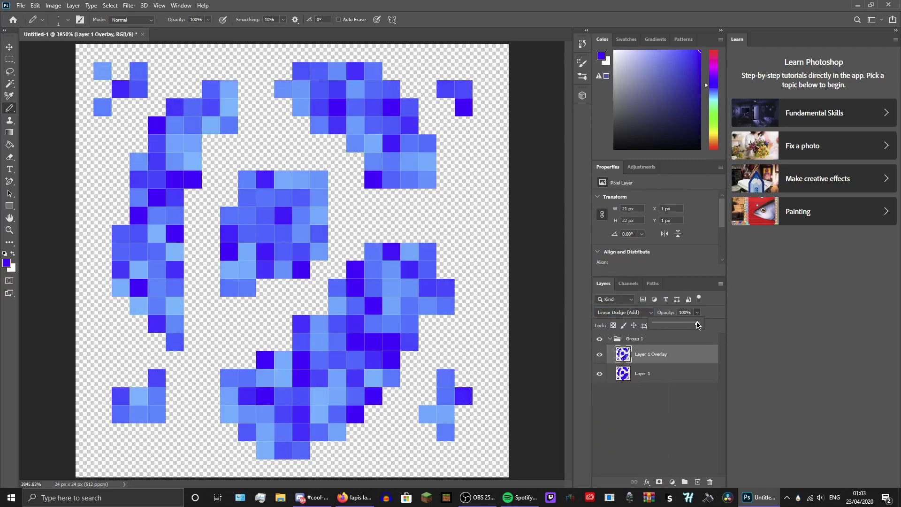
{"action": "left_click_drag", "start_coordinate": [676, 327], "coordinate": [681, 326]}
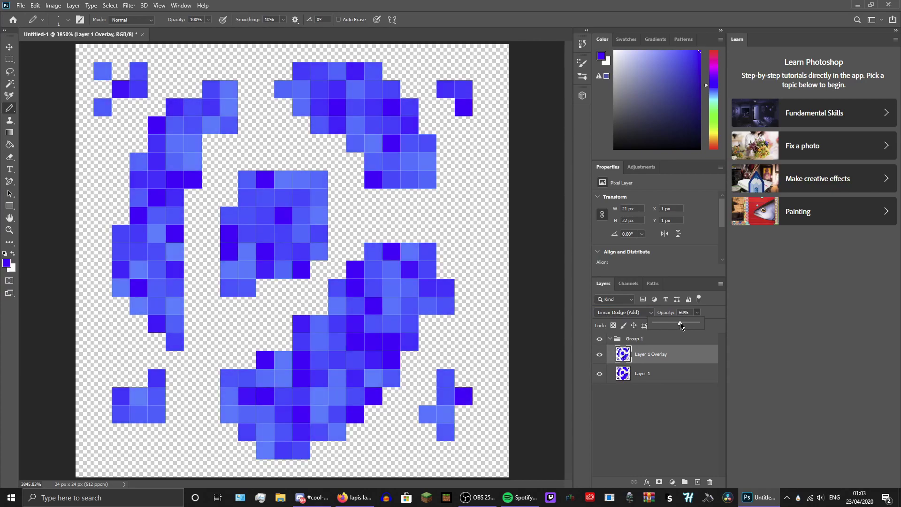
- Collapse Group 1, add a new layer above it and choose a very light gray as the foreground color
{"action": "left_click", "coordinate": [610, 339]}
{"action": "left_click", "coordinate": [645, 395]}
{"action": "left_click", "coordinate": [698, 481]}
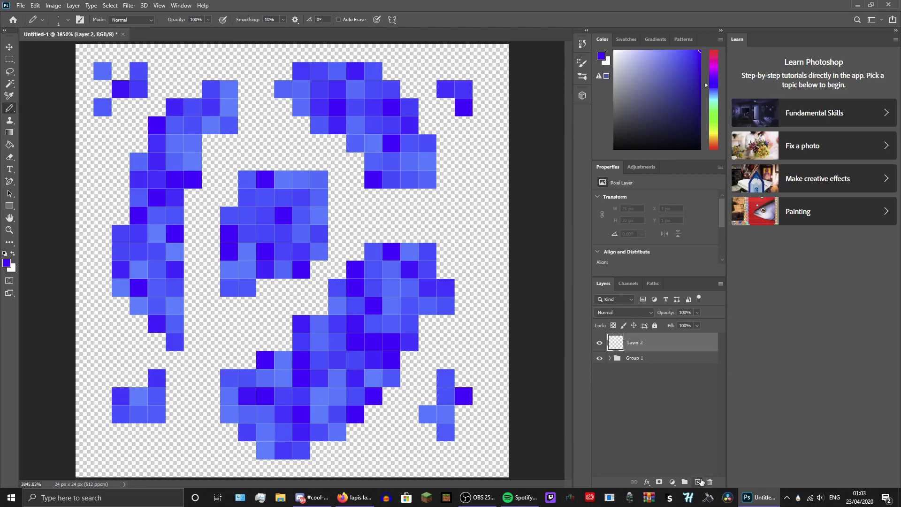
{"action": "left_click_drag", "start_coordinate": [638, 72], "coordinate": [436, 210]}
- Paint light gray highlight pixels on Layer 2 over the left ore strip and single pixels in the four corner clusters
{"action": "mouse_move", "coordinate": [137, 254]}
{"action": "left_mouse_down"}
{"action": "mouse_move", "coordinate": [163, 276]}
{"action": "mouse_move", "coordinate": [144, 282]}
{"action": "mouse_move", "coordinate": [140, 271]}
{"action": "mouse_move", "coordinate": [142, 294]}
{"action": "mouse_move", "coordinate": [139, 269]}
{"action": "mouse_move", "coordinate": [124, 293]}
{"action": "left_mouse_up"}
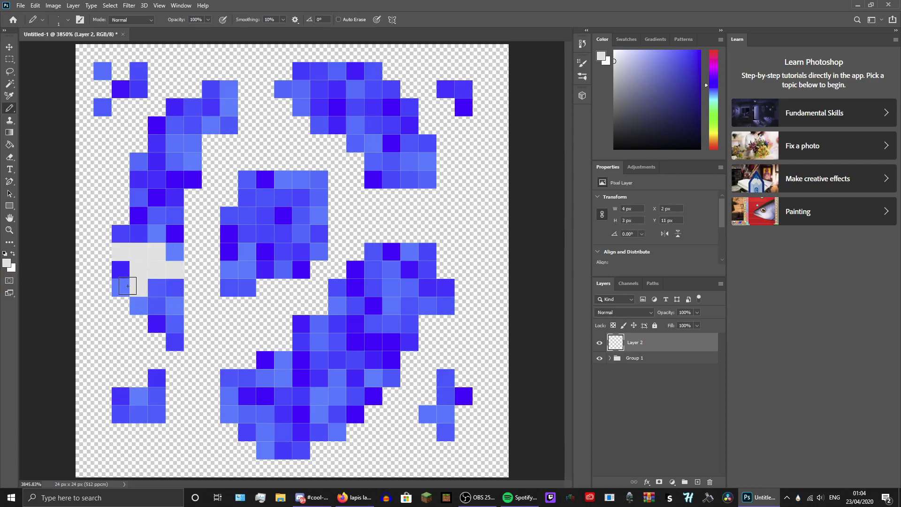
{"action": "mouse_move", "coordinate": [175, 152]}
{"action": "left_mouse_down"}
{"action": "mouse_move", "coordinate": [178, 171]}
{"action": "mouse_move", "coordinate": [164, 180]}
{"action": "mouse_move", "coordinate": [146, 160]}
{"action": "mouse_move", "coordinate": [193, 160]}
{"action": "left_mouse_up"}
{"action": "left_click", "coordinate": [120, 89]}
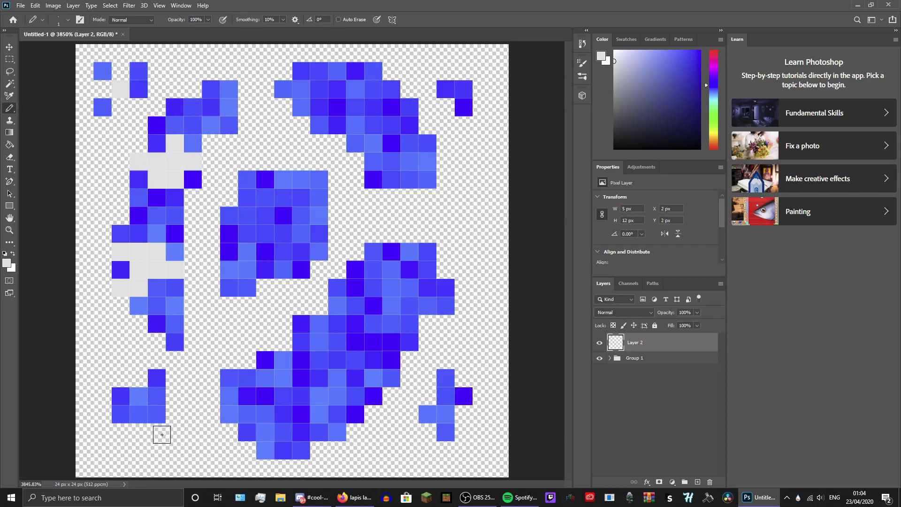
{"action": "left_click", "coordinate": [138, 414]}
{"action": "left_click", "coordinate": [120, 396]}
{"action": "left_click", "coordinate": [426, 406]}
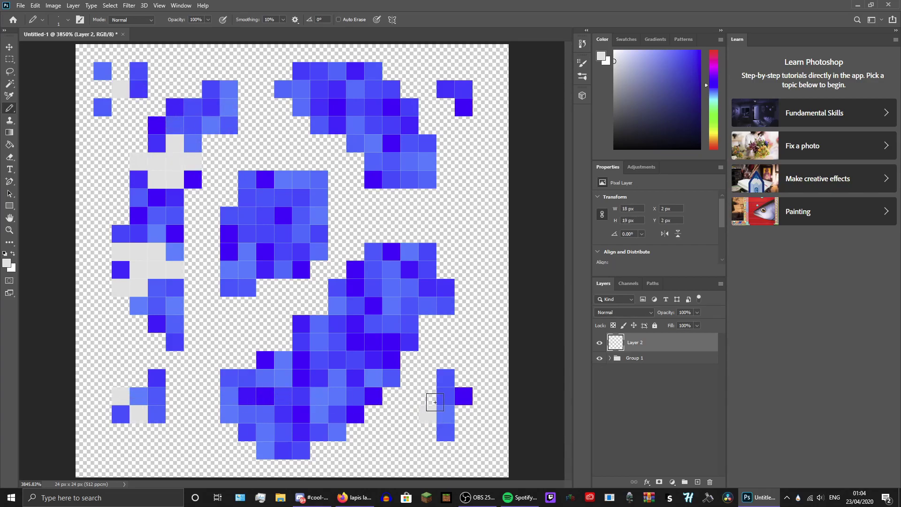
{"action": "left_click", "coordinate": [446, 378]}
{"action": "left_click", "coordinate": [463, 107]}
- Paint light gray highlights inside the upper-right ore patch and across the middle of the center patch
{"action": "mouse_move", "coordinate": [334, 88]}
{"action": "left_mouse_down"}
{"action": "mouse_move", "coordinate": [357, 93]}
{"action": "mouse_move", "coordinate": [337, 107]}
{"action": "left_mouse_up"}
{"action": "mouse_move", "coordinate": [392, 162]}
{"action": "left_mouse_down"}
{"action": "mouse_move", "coordinate": [393, 179]}
{"action": "mouse_move", "coordinate": [409, 162]}
{"action": "left_mouse_up"}
{"action": "left_click_drag", "start_coordinate": [264, 215], "coordinate": [247, 225]}
{"action": "mouse_move", "coordinate": [247, 224]}
{"action": "left_mouse_down"}
{"action": "mouse_move", "coordinate": [266, 240]}
{"action": "mouse_move", "coordinate": [283, 215]}
{"action": "left_mouse_up"}
{"action": "left_click", "coordinate": [249, 252]}
{"action": "left_click", "coordinate": [300, 198]}
{"action": "left_click", "coordinate": [283, 198]}
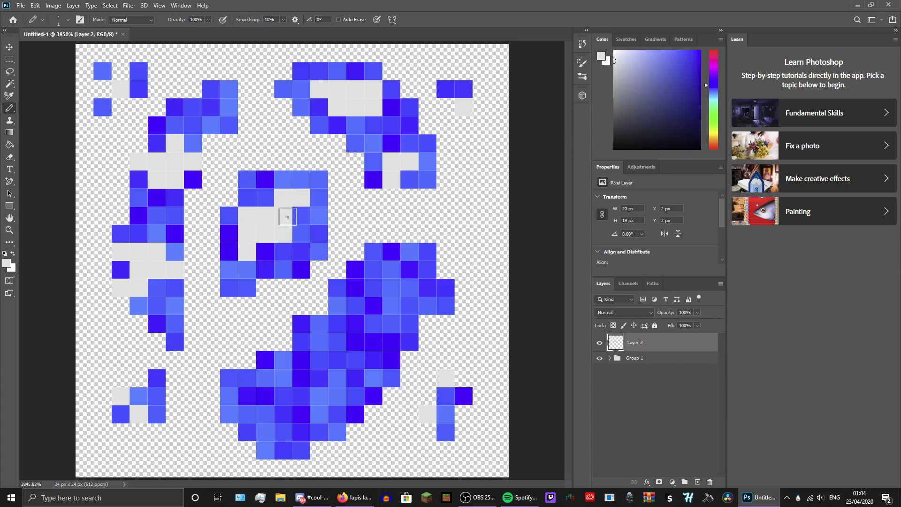
- Paint three clusters of light gray highlight pixels along the large lower-right diagonal ore band
{"action": "mouse_move", "coordinate": [281, 397]}
{"action": "left_mouse_down"}
{"action": "mouse_move", "coordinate": [283, 377]}
{"action": "mouse_move", "coordinate": [265, 415]}
{"action": "left_mouse_up"}
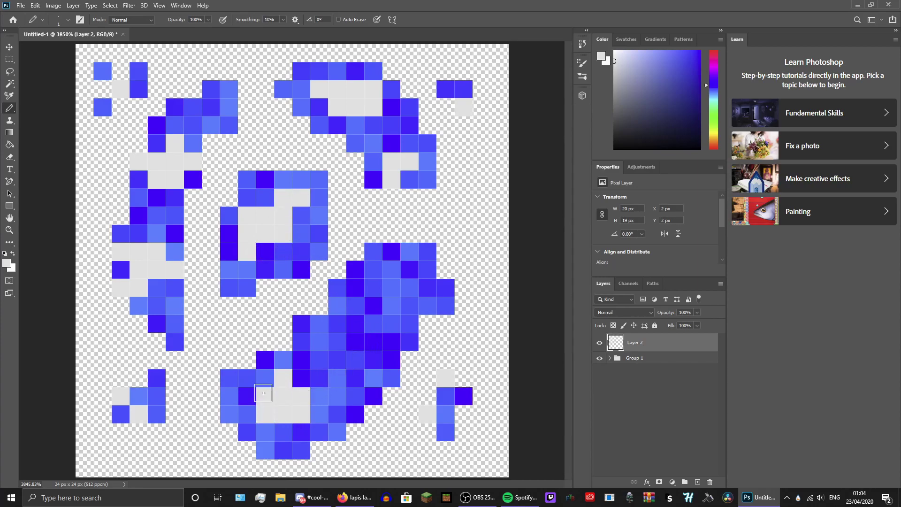
{"action": "mouse_move", "coordinate": [409, 269]}
{"action": "left_mouse_down"}
{"action": "mouse_move", "coordinate": [395, 300]}
{"action": "mouse_move", "coordinate": [391, 323]}
{"action": "left_mouse_up"}
{"action": "mouse_move", "coordinate": [336, 341]}
{"action": "left_mouse_down"}
{"action": "mouse_move", "coordinate": [337, 360]}
{"action": "mouse_move", "coordinate": [355, 378]}
{"action": "left_mouse_up"}
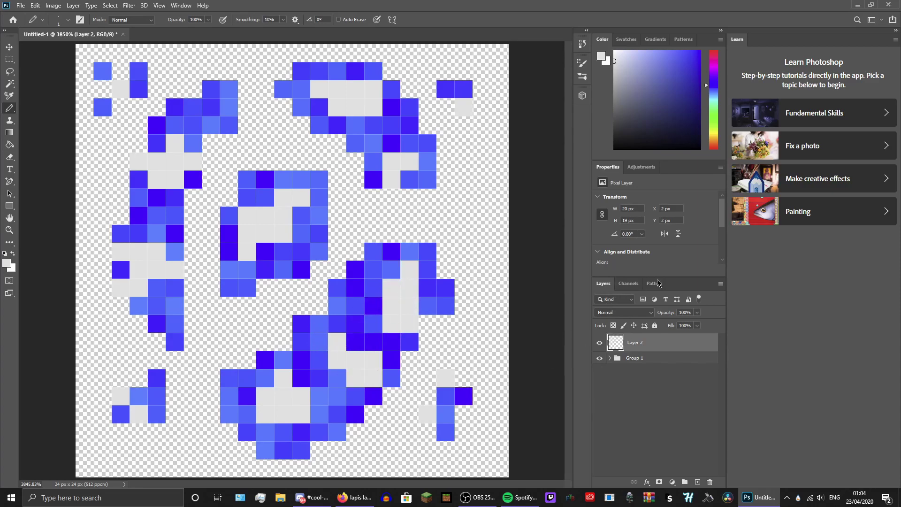
- Set the Layer 2 blend mode to Lighter Color with 78% opacity
{"action": "left_click", "coordinate": [638, 312]}
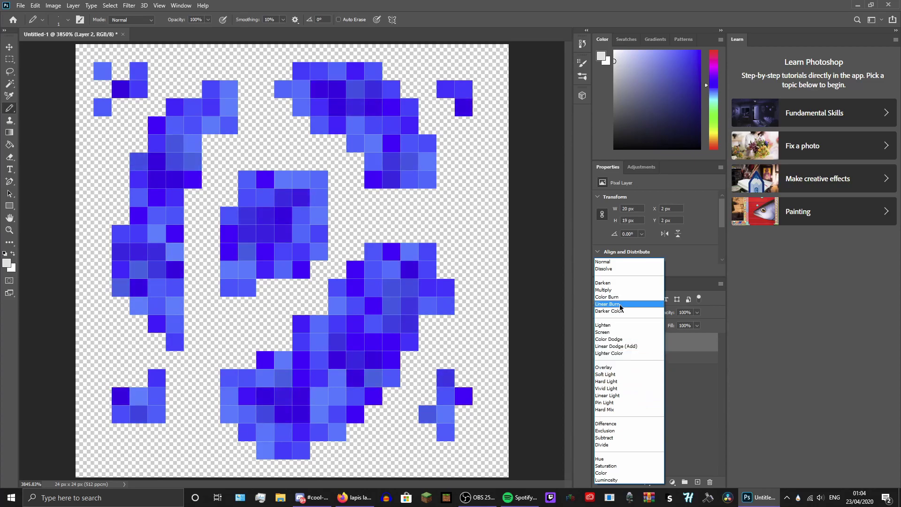
{"action": "left_click", "coordinate": [623, 353]}
{"action": "left_click", "coordinate": [697, 312]}
{"action": "mouse_move", "coordinate": [682, 325]}
{"action": "left_mouse_down"}
{"action": "mouse_move", "coordinate": [691, 327]}
{"action": "mouse_move", "coordinate": [678, 327]}
{"action": "left_mouse_up"}
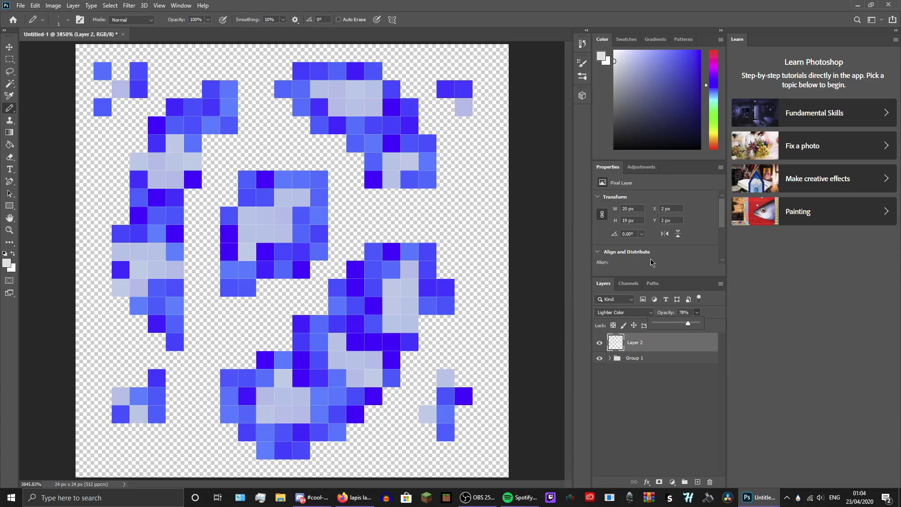
- Erase some highlight pixels from the lower diagonal ore band with the Eraser tool to thin its light clusters
{"action": "left_click", "coordinate": [9, 156]}
{"action": "mouse_move", "coordinate": [305, 413]}
{"action": "left_mouse_down"}
{"action": "mouse_move", "coordinate": [284, 425]}
{"action": "mouse_move", "coordinate": [292, 407]}
{"action": "left_mouse_up"}
{"action": "mouse_move", "coordinate": [376, 323]}
{"action": "left_mouse_down"}
{"action": "mouse_move", "coordinate": [414, 334]}
{"action": "mouse_move", "coordinate": [398, 335]}
{"action": "mouse_move", "coordinate": [392, 304]}
{"action": "left_mouse_up"}
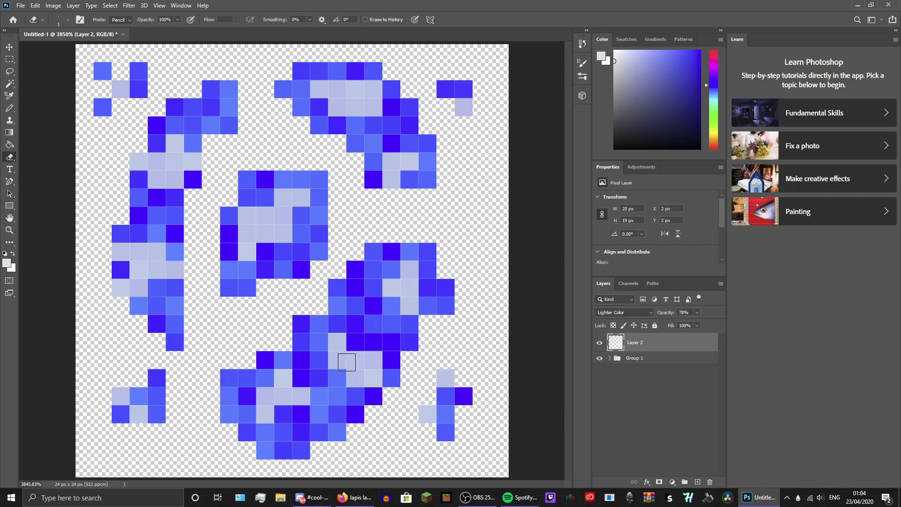
{"action": "left_click", "coordinate": [374, 360]}
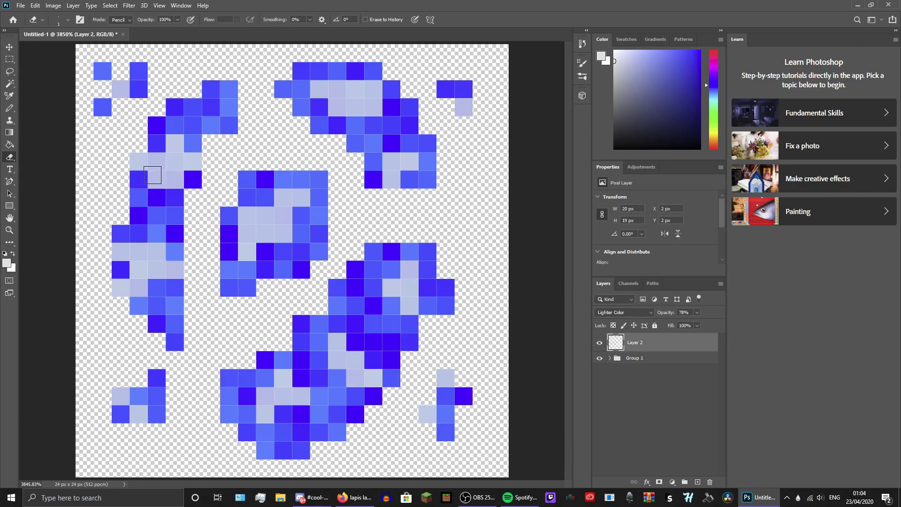
- Erase single highlight pixels from the left strip, the upper-right patch and the center patch
{"action": "left_click", "coordinate": [157, 161]}
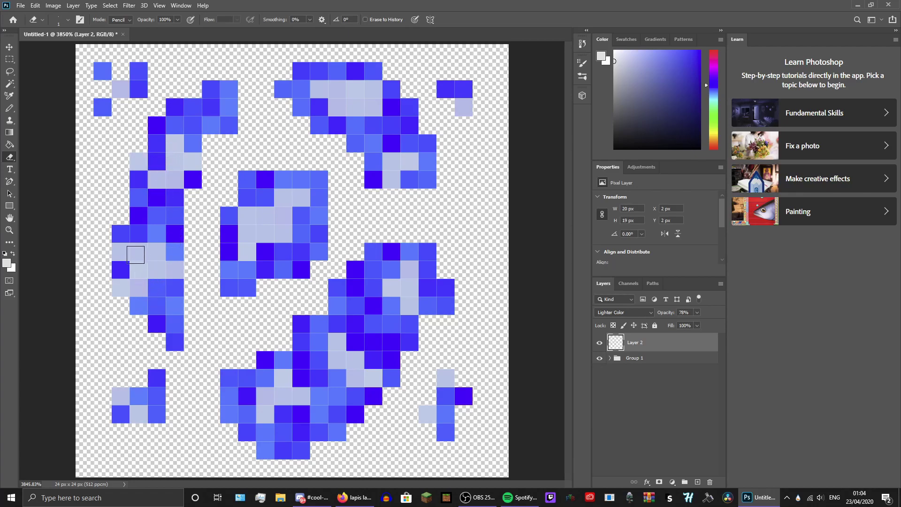
{"action": "left_click", "coordinate": [157, 254]}
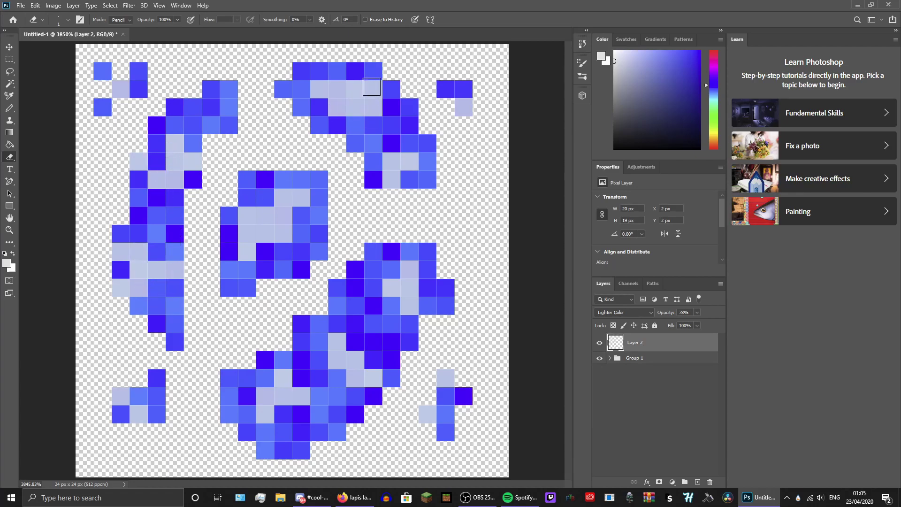
{"action": "left_click", "coordinate": [372, 89]}
{"action": "left_click", "coordinate": [337, 107]}
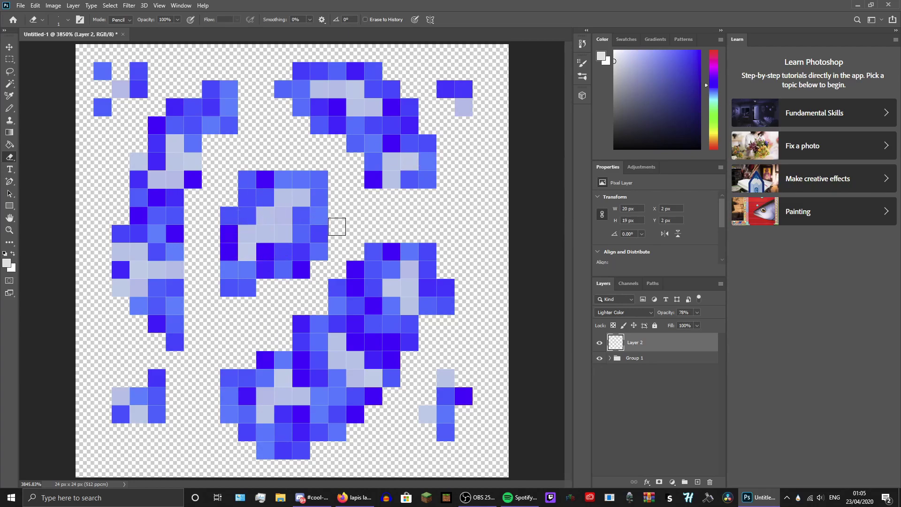
- Try the Normal, Lighter Color and Vivid Light blend modes on Layer 2
{"action": "left_click", "coordinate": [609, 314]}
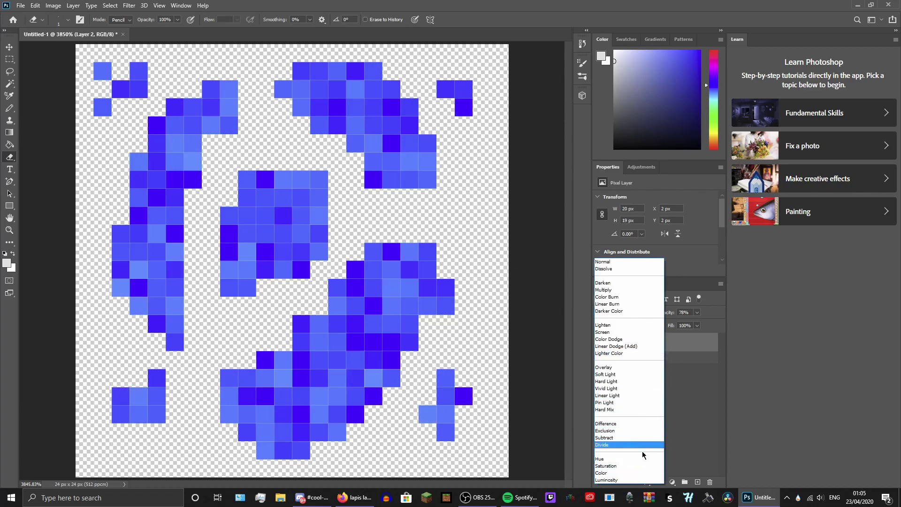
{"action": "left_click", "coordinate": [616, 266]}
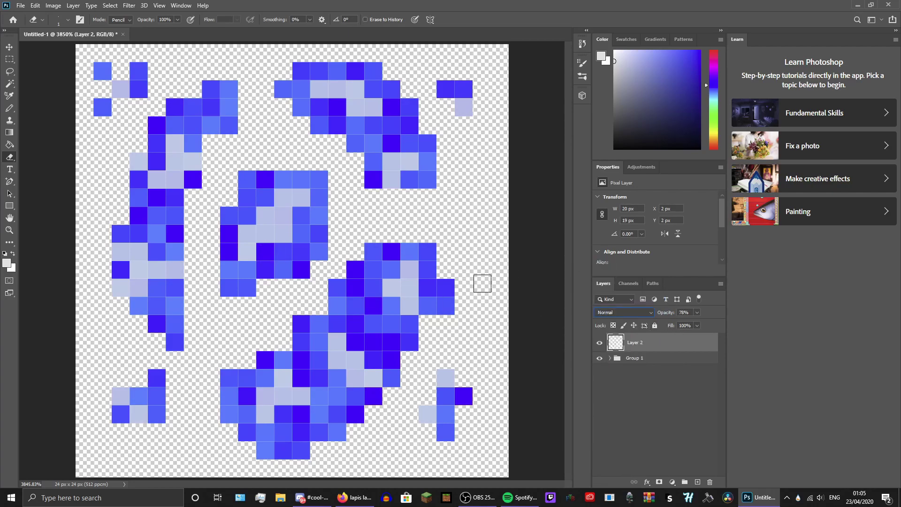
{"action": "left_click", "coordinate": [624, 311]}
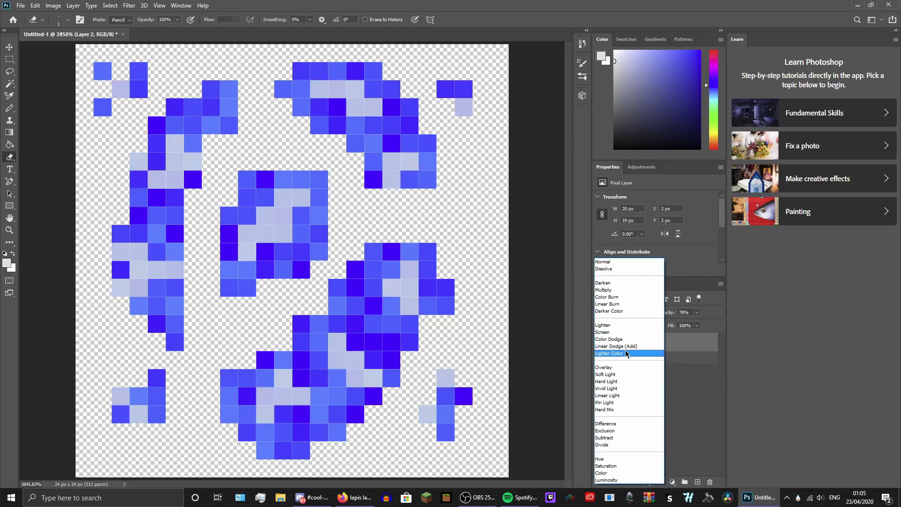
{"action": "left_click", "coordinate": [626, 354]}
{"action": "left_click", "coordinate": [643, 313]}
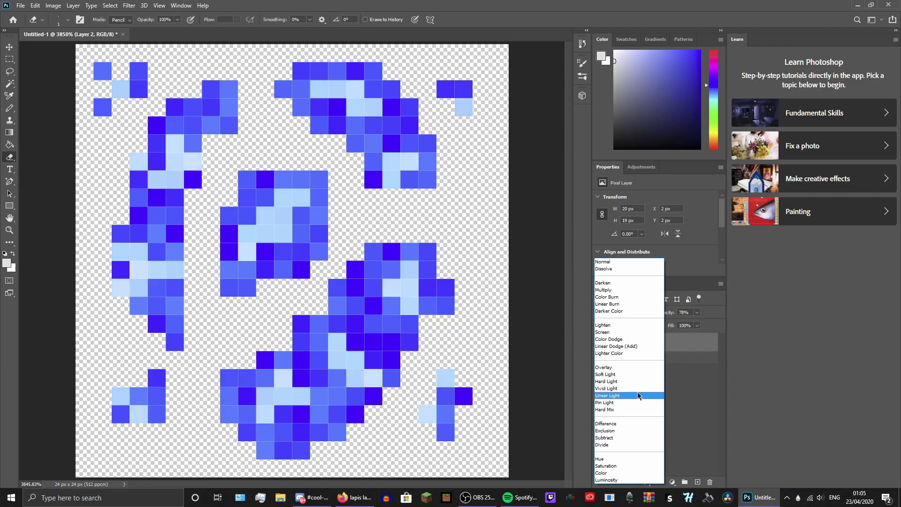
{"action": "left_click", "coordinate": [635, 387]}
- Set the Layer 2 blend mode to Lighten with 100% opacity
{"action": "left_click", "coordinate": [696, 312]}
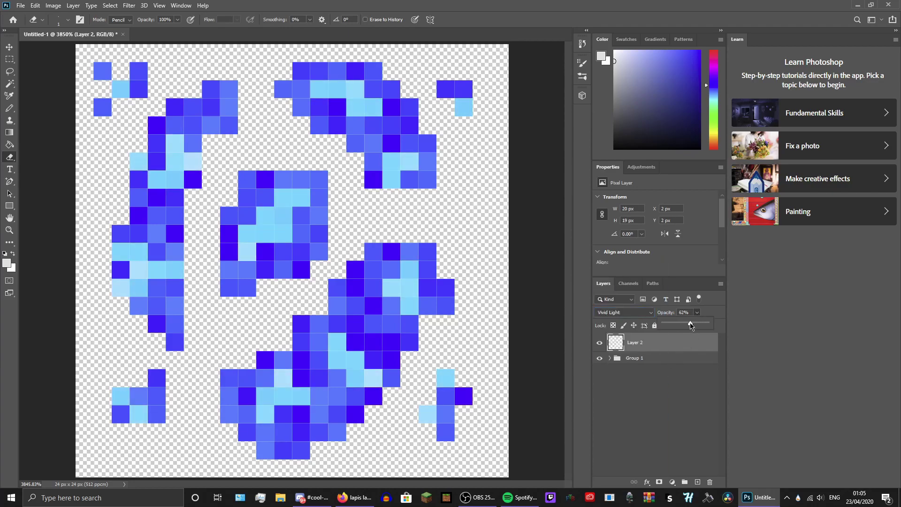
{"action": "left_click_drag", "start_coordinate": [692, 325], "coordinate": [686, 323]}
{"action": "left_click", "coordinate": [624, 313]}
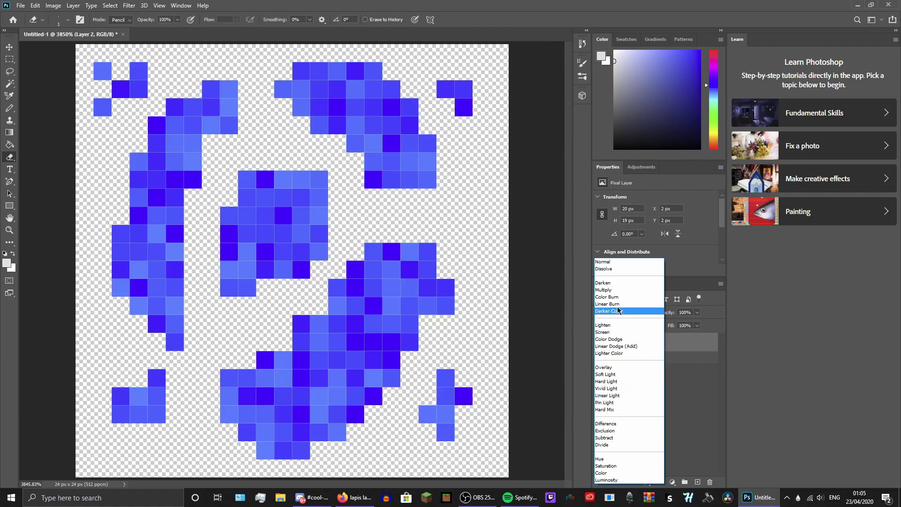
{"action": "left_click", "coordinate": [611, 324]}
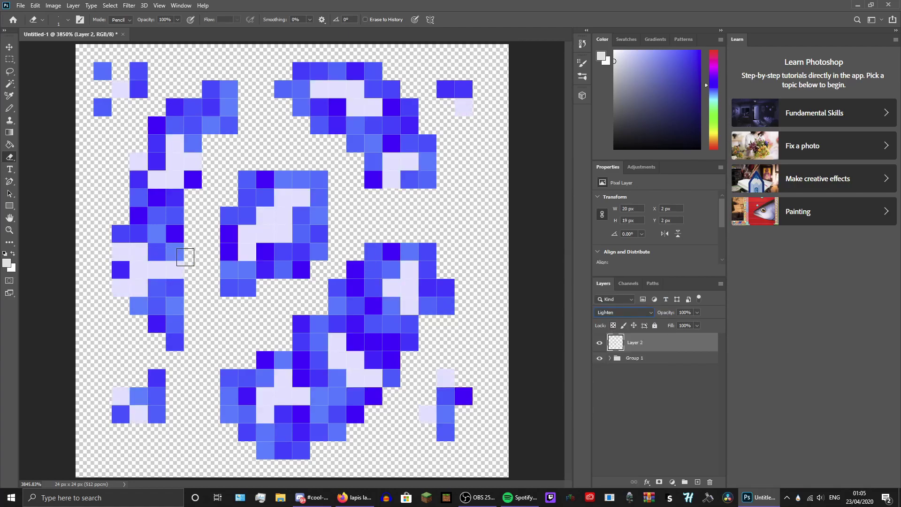
{"action": "left_click", "coordinate": [696, 313]}
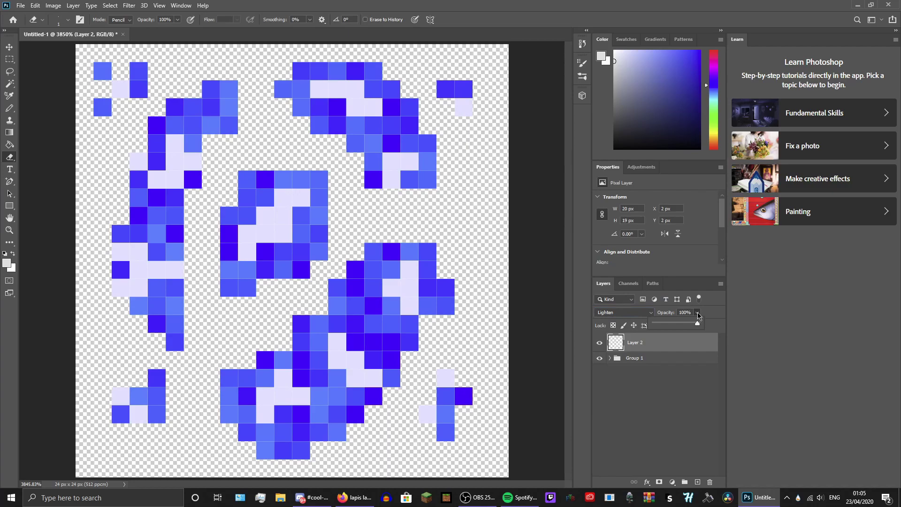
{"action": "left_click_drag", "start_coordinate": [676, 324], "coordinate": [699, 324]}
{"action": "left_click", "coordinate": [656, 381]}
{"action": "left_click", "coordinate": [656, 381]}
{"action": "left_click", "coordinate": [631, 347]}
{"action": "right_click", "coordinate": [646, 348]}
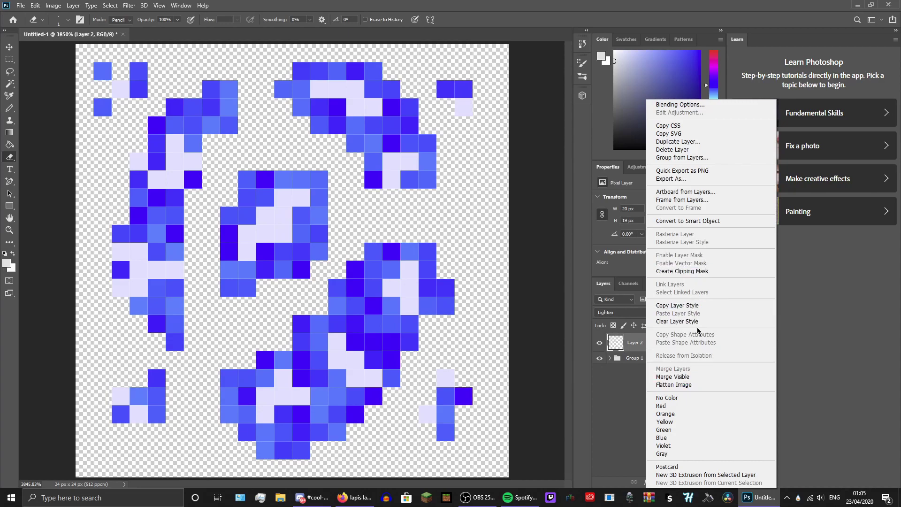
{"action": "left_click", "coordinate": [684, 149]}
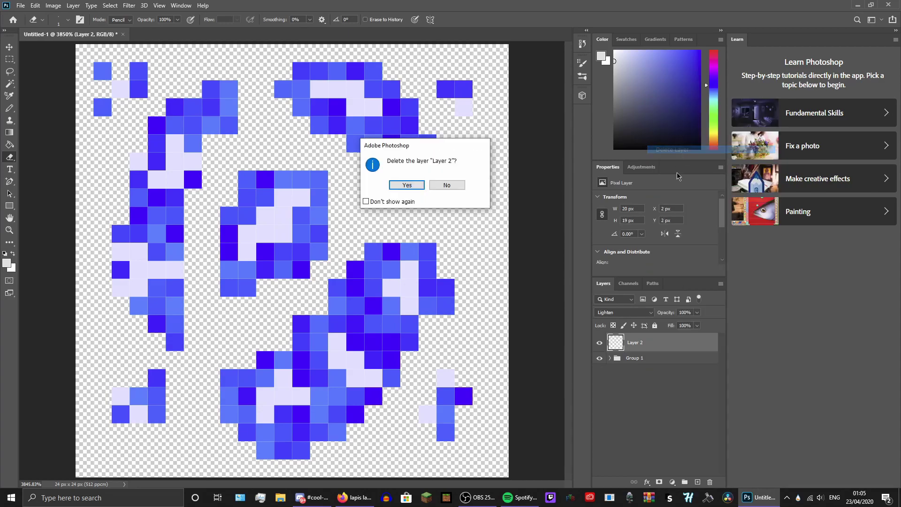
{"action": "left_click", "coordinate": [451, 186]}
- Duplicate Layer 2 as "Layer 2 Overlay" and select both layers together
{"action": "right_click", "coordinate": [637, 343]}
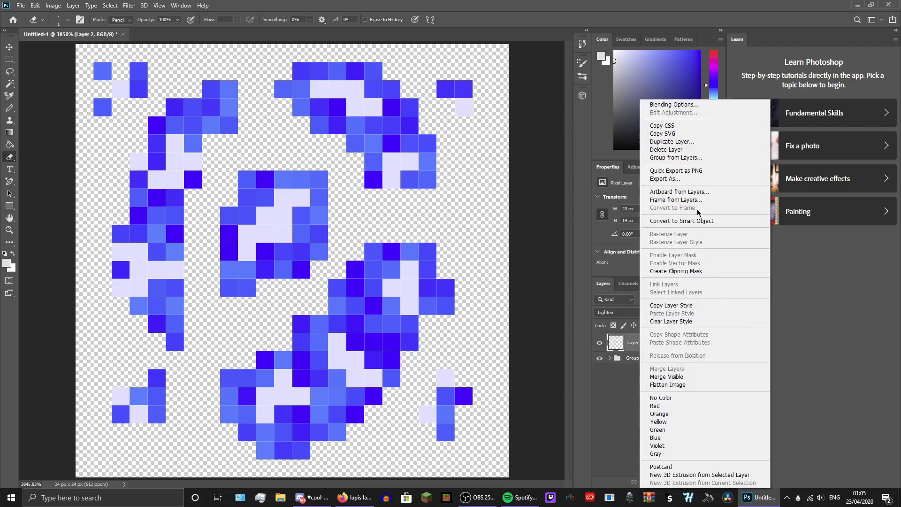
{"action": "left_click", "coordinate": [657, 142]}
{"action": "left_click", "coordinate": [441, 147]}
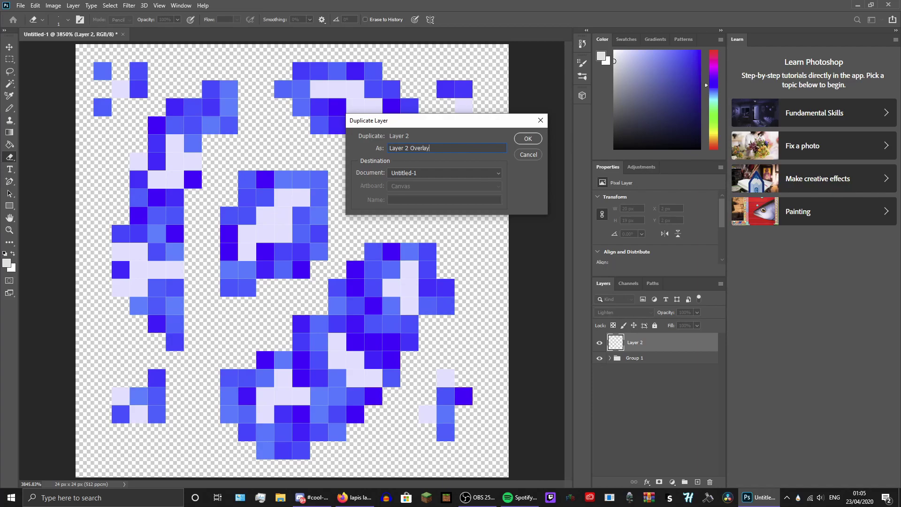
{"action": "type", "text": "Overlay"}
{"action": "key", "text": "Return"}
{"action": "left_click", "coordinate": [656, 364], "text": "ctrl"}
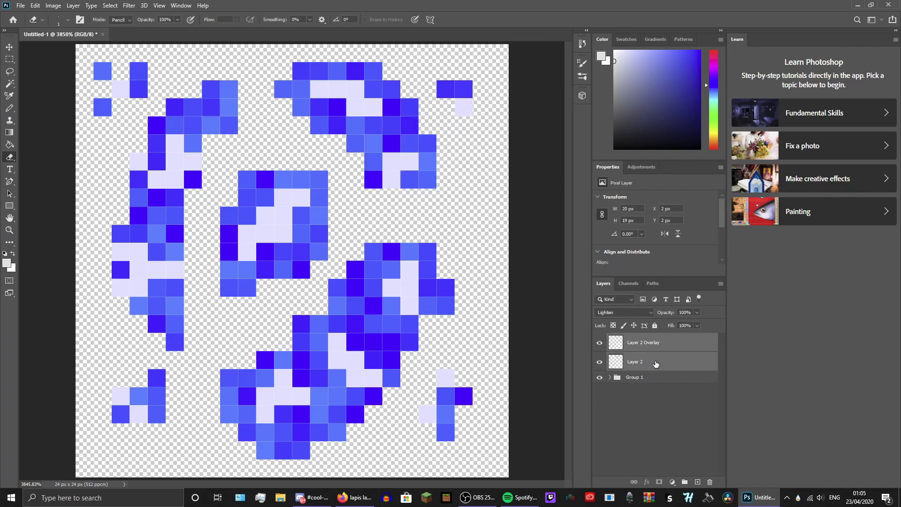
- Group Layer 2 Overlay and Layer 2, toggle the group's visibility off and on, and expand it
{"action": "key", "text": "ctrl+g"}
{"action": "key", "text": "ctrl+comma"}
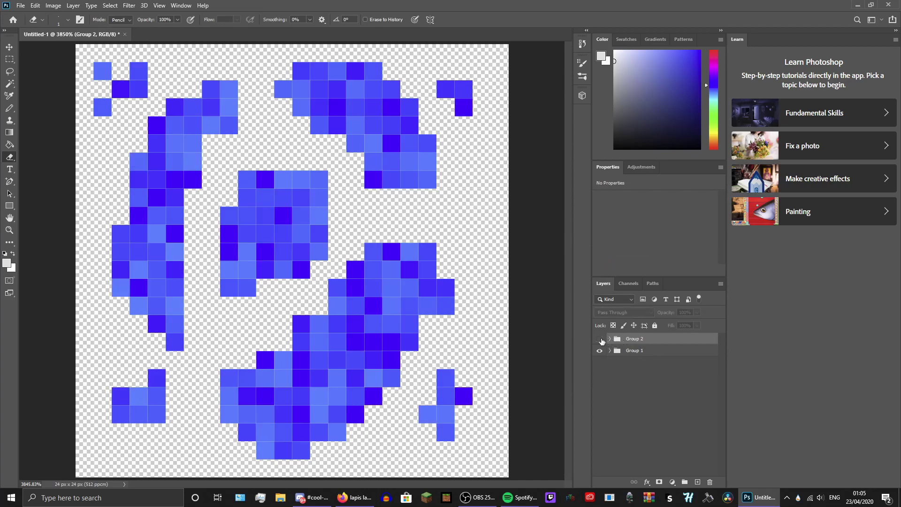
{"action": "left_click", "coordinate": [600, 339]}
{"action": "left_click", "coordinate": [609, 339]}
- Apply Gaussian monochromatic noise of 54.89% to Layer 2 Overlay with the Add Noise filter
{"action": "left_click", "coordinate": [640, 356]}
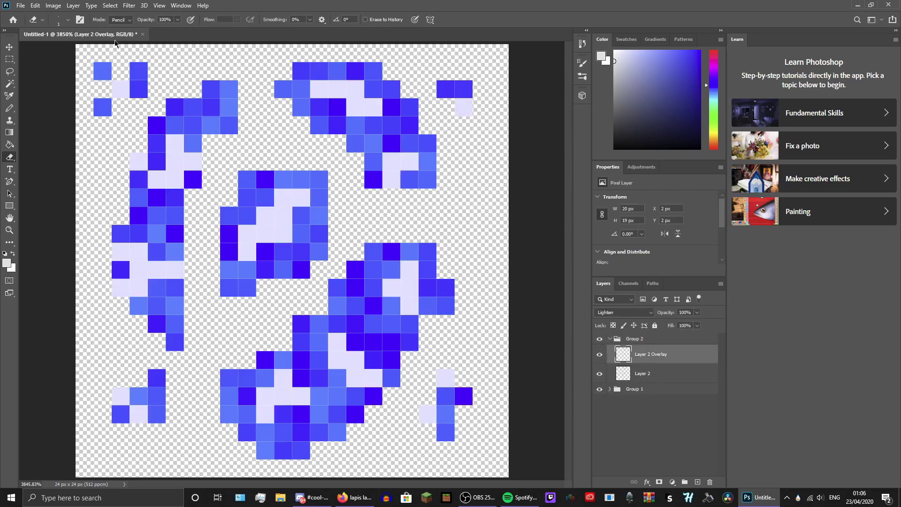
{"action": "left_click", "coordinate": [129, 6]}
{"action": "mouse_move", "coordinate": [213, 140]}
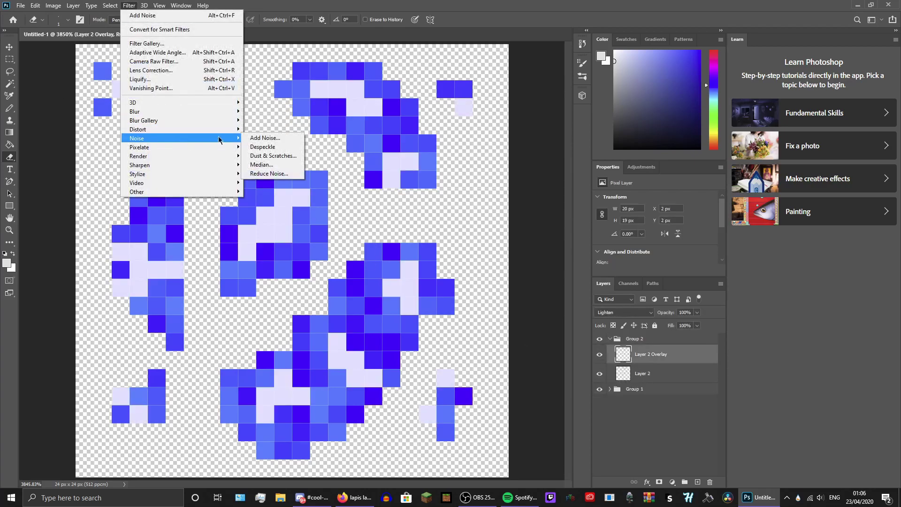
{"action": "left_click", "coordinate": [265, 138]}
{"action": "left_click_drag", "start_coordinate": [404, 233], "coordinate": [437, 230]}
{"action": "left_click", "coordinate": [383, 263]}
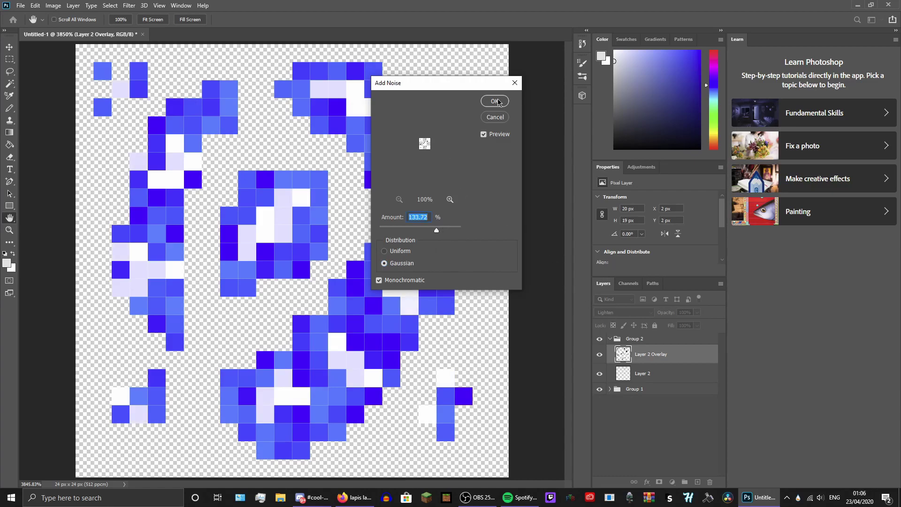
{"action": "left_click_drag", "start_coordinate": [437, 234], "coordinate": [413, 234]}
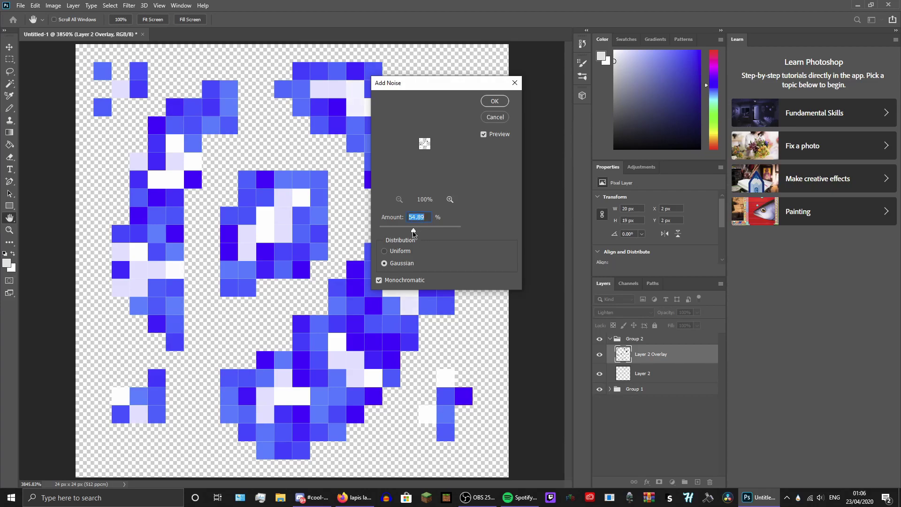
{"action": "left_click", "coordinate": [493, 102]}
- Set the Layer 2 Overlay blend mode to Normal
{"action": "left_click", "coordinate": [645, 372]}
{"action": "left_click", "coordinate": [639, 352]}
{"action": "left_click", "coordinate": [624, 312]}
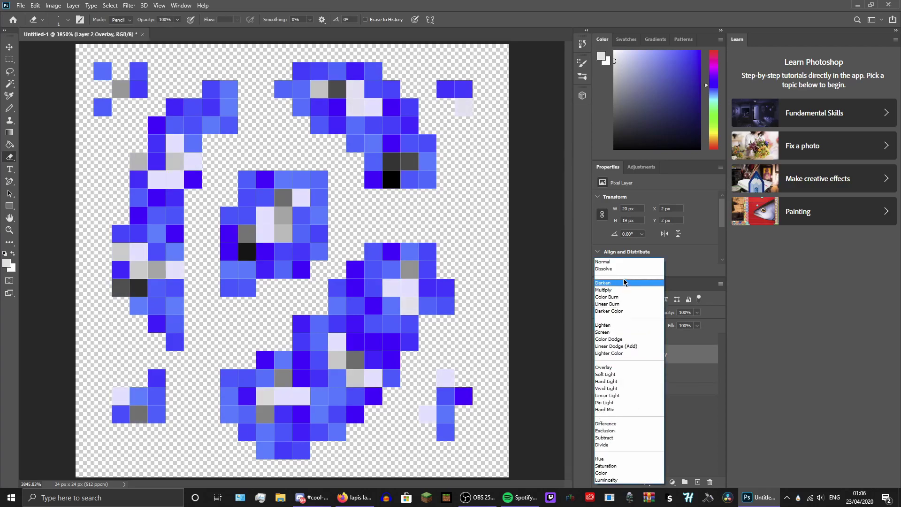
{"action": "left_click", "coordinate": [610, 262]}
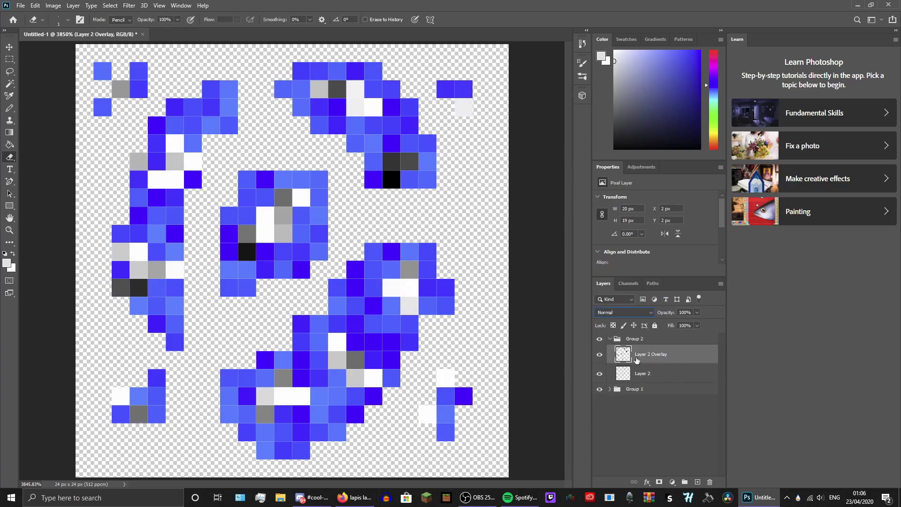
- Set the Group 2 blend mode to Lighten
{"action": "left_click", "coordinate": [640, 373]}
{"action": "left_click", "coordinate": [635, 339]}
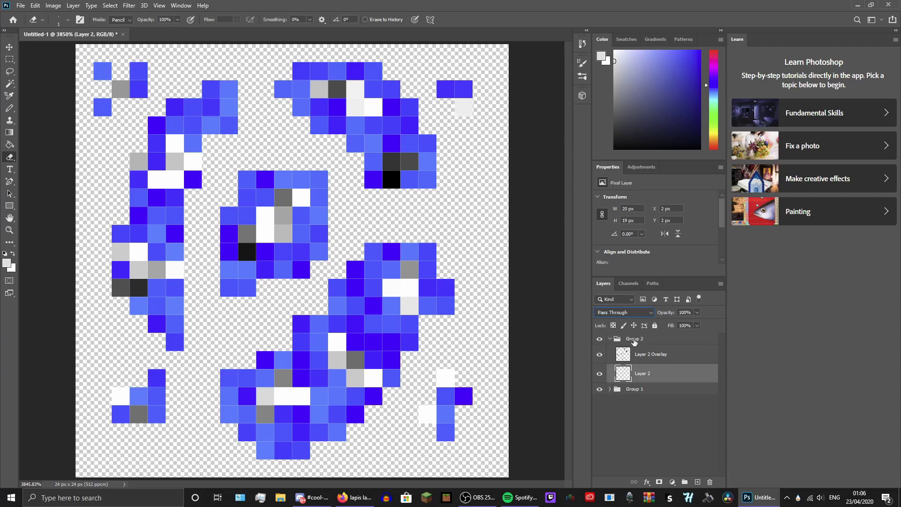
{"action": "left_click", "coordinate": [639, 312]}
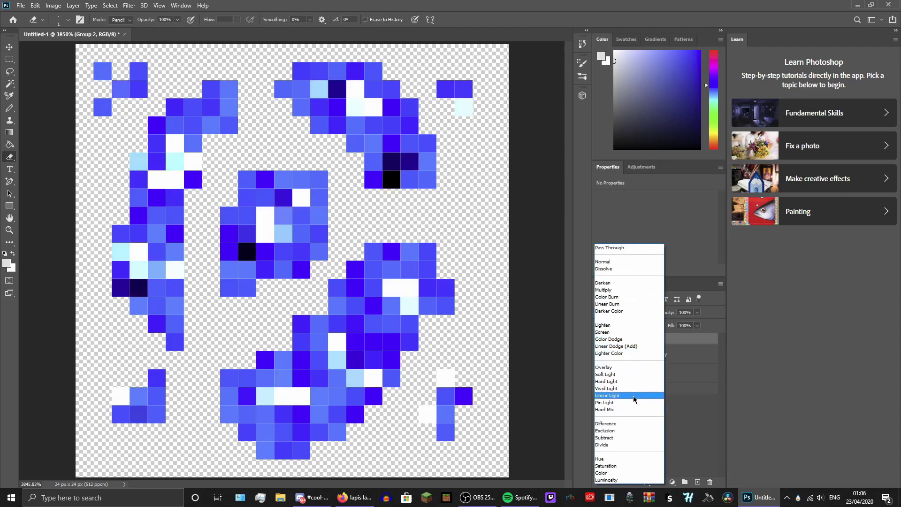
{"action": "left_click", "coordinate": [624, 326]}
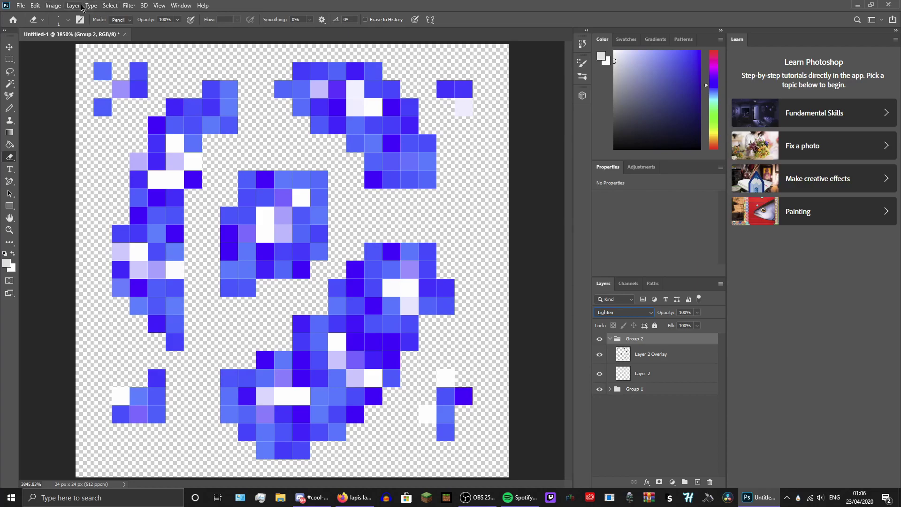
- Open the image size settings and choose Nearest Neighbor (hard edges) as the resampling method
{"action": "left_click", "coordinate": [53, 5]}
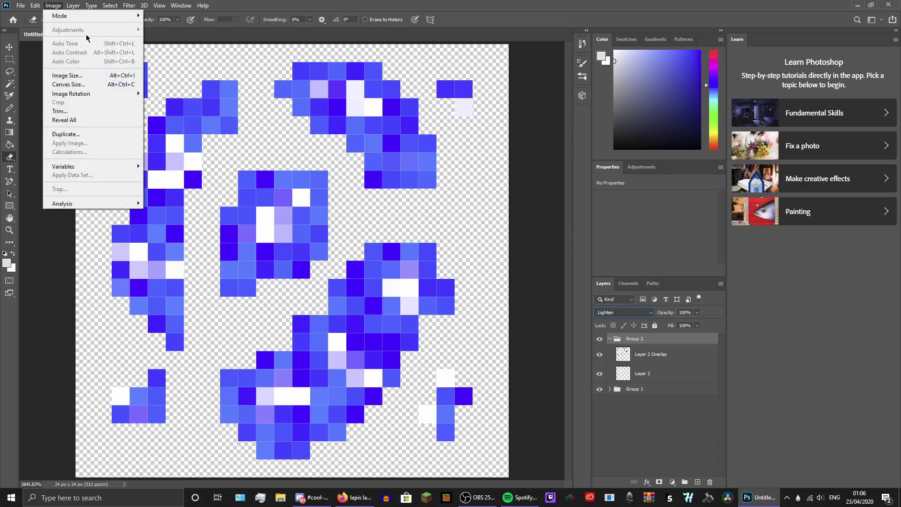
{"action": "left_click", "coordinate": [85, 80]}
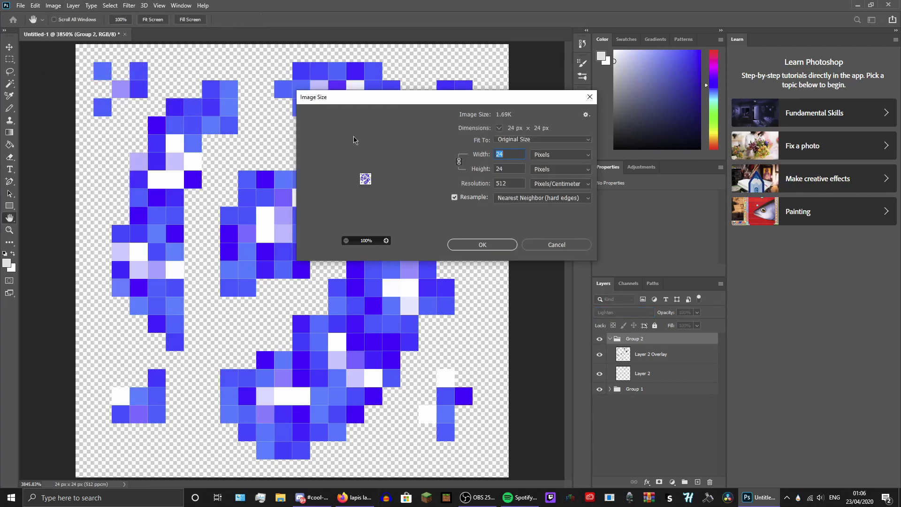
{"action": "left_click", "coordinate": [542, 197]}
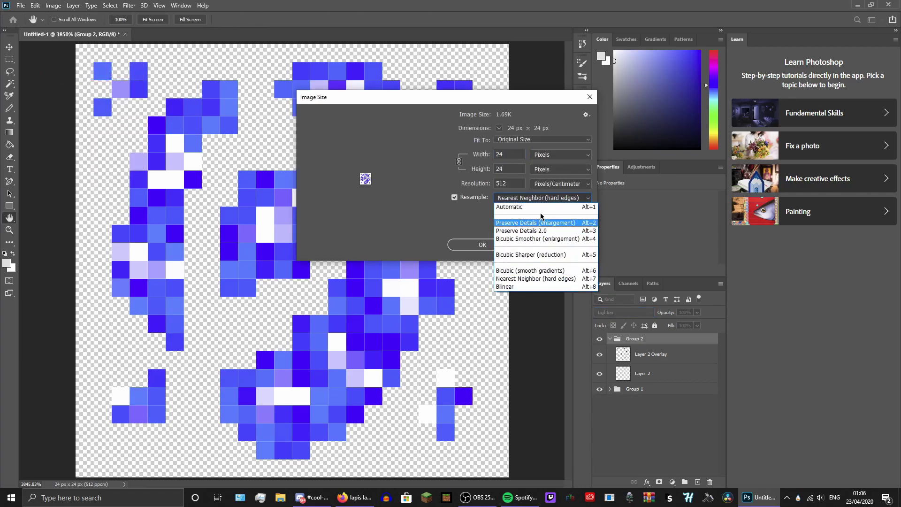
{"action": "left_click", "coordinate": [526, 281]}
- Try image heights of 512, 24*7, 24*12 and 24*22 pixels with linked proportions, and clear the height
{"action": "double_click", "coordinate": [519, 168]}
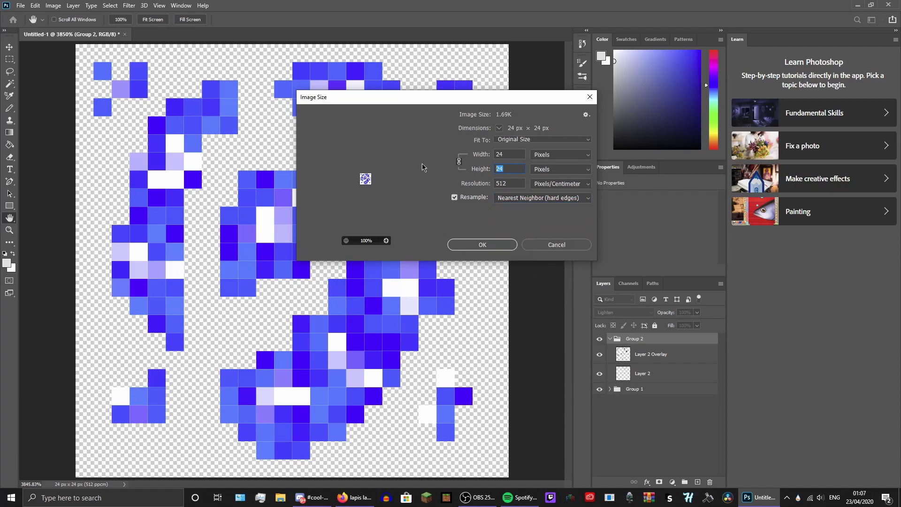
{"action": "type", "text": "512"}
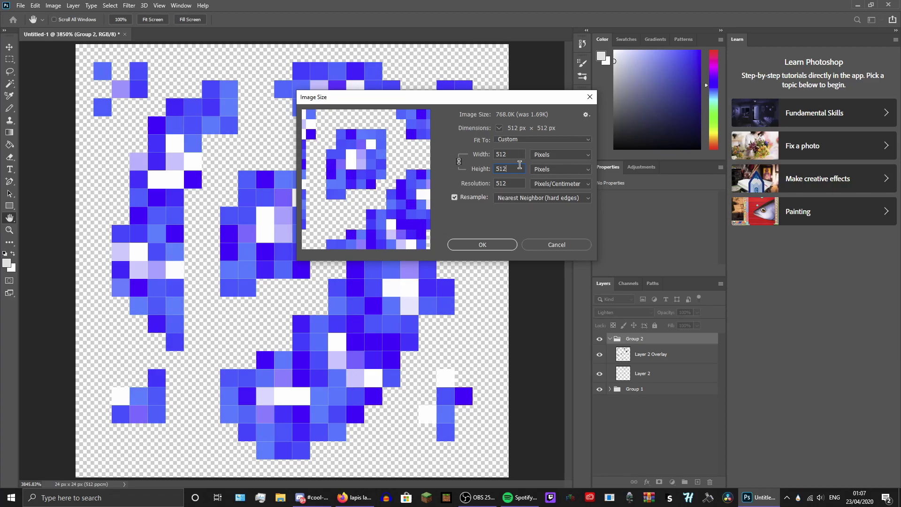
{"action": "key", "text": "BackSpace"}
{"action": "key", "text": "BackSpace"}
{"action": "key", "text": "BackSpace"}
{"action": "type", "text": "24"}
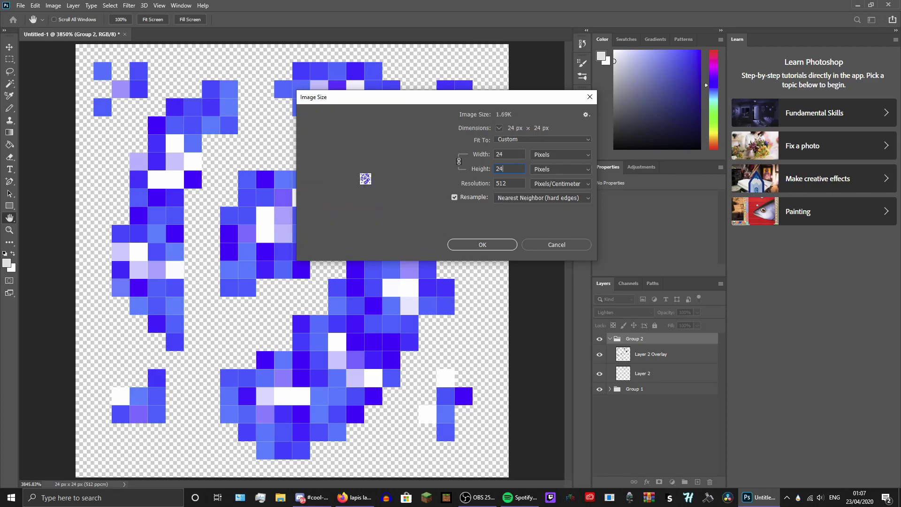
{"action": "type", "text": "*7"}
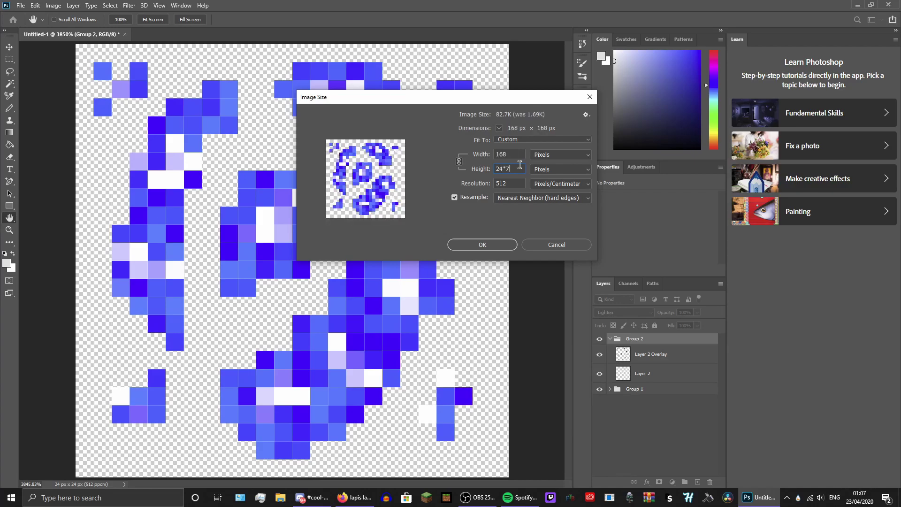
{"action": "key", "text": "BackSpace"}
{"action": "type", "text": "12"}
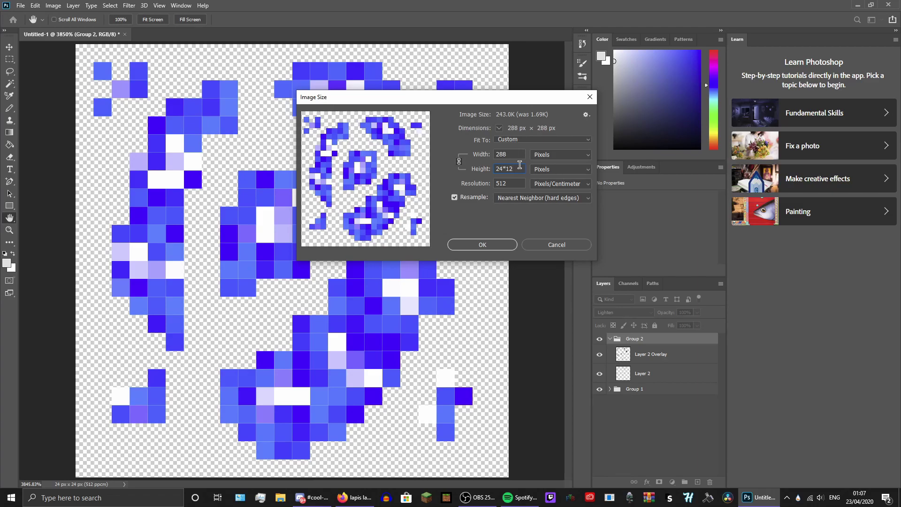
{"action": "key", "text": "BackSpace"}
{"action": "key", "text": "BackSpace"}
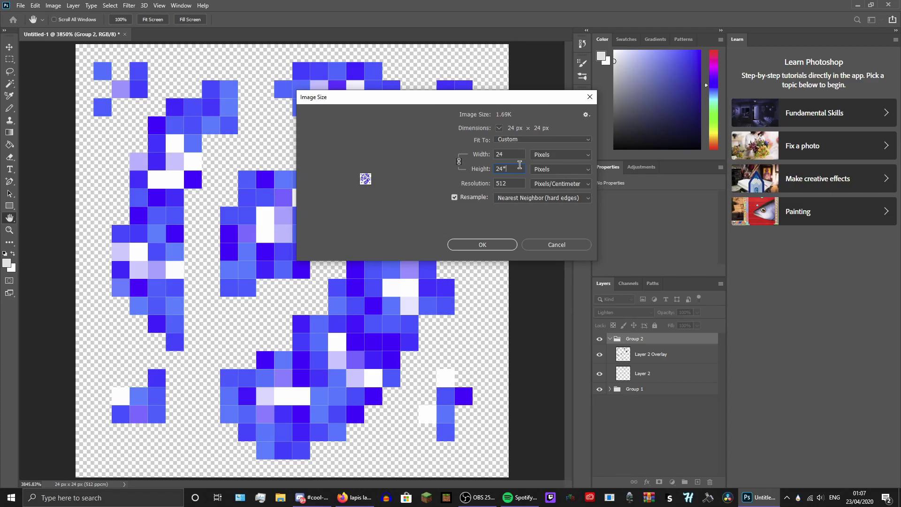
{"action": "type", "text": "22"}
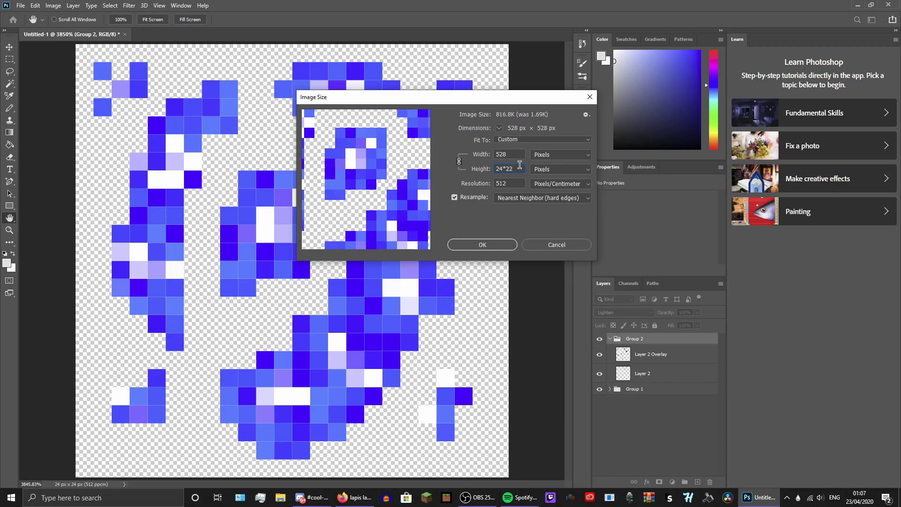
{"action": "key", "text": "BackSpace"}
{"action": "key", "text": "BackSpace"}
{"action": "key", "text": "BackSpace"}
{"action": "key", "text": "BackSpace"}
{"action": "key", "text": "BackSpace"}
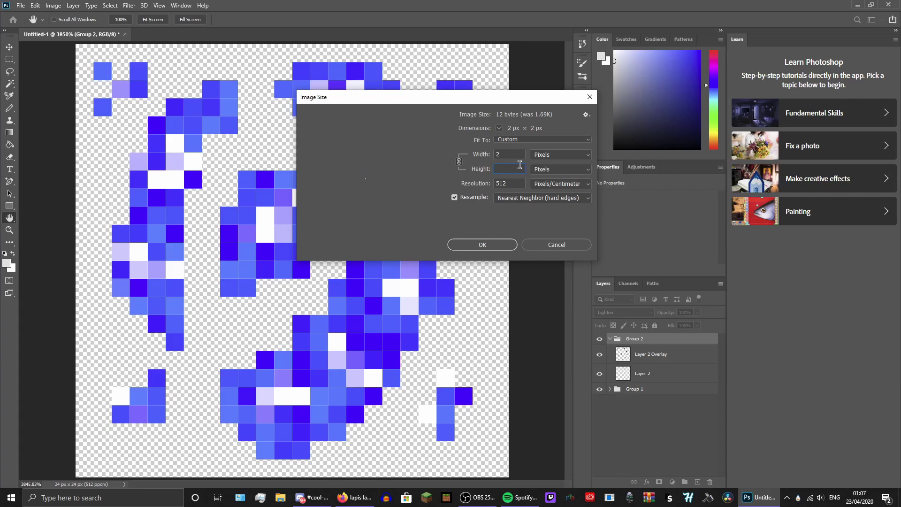
- Resize the image to 512 x 512 pixels and fit the whole canvas on screen
{"action": "type", "text": "512"}
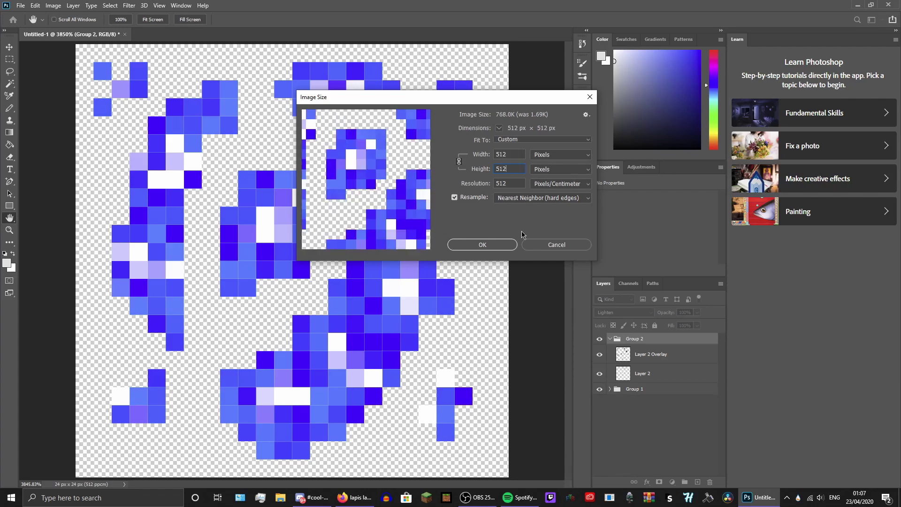
{"action": "left_click", "coordinate": [463, 247]}
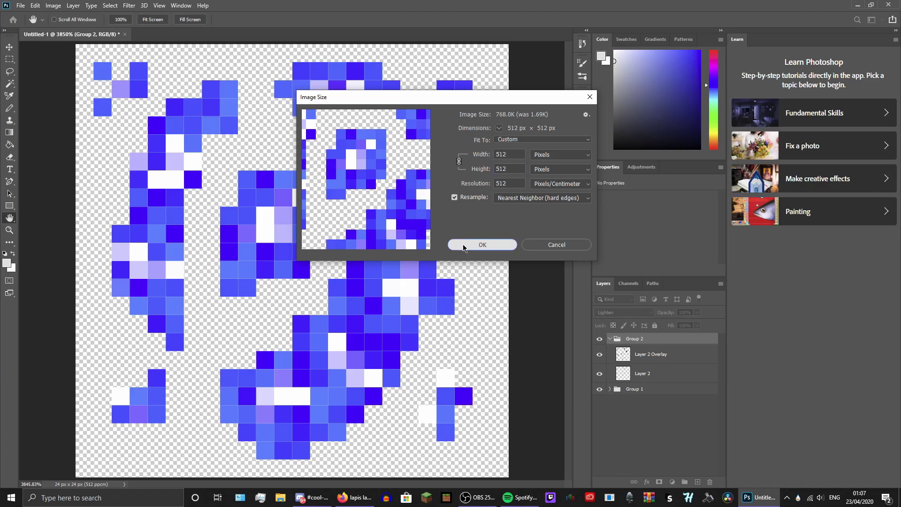
{"action": "left_click", "coordinate": [479, 242]}
{"action": "key", "text": "e"}
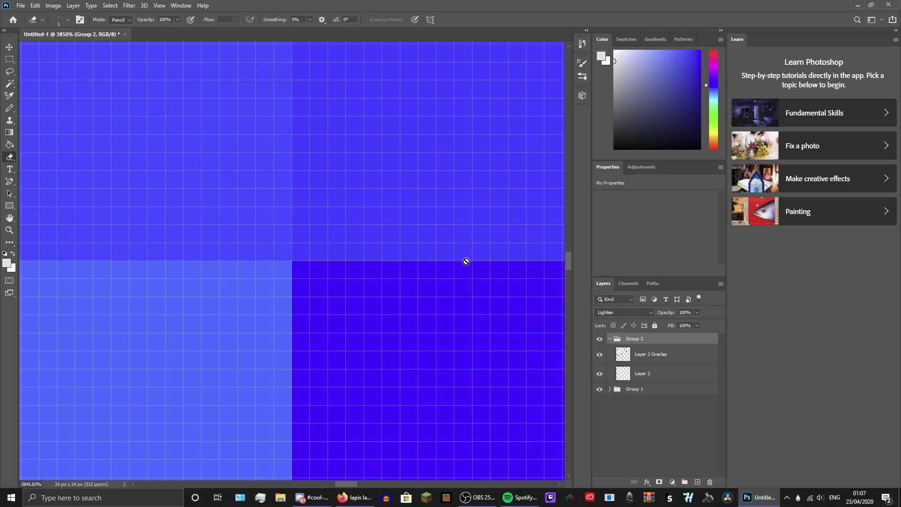
{"action": "key", "text": "ctrl+0"}
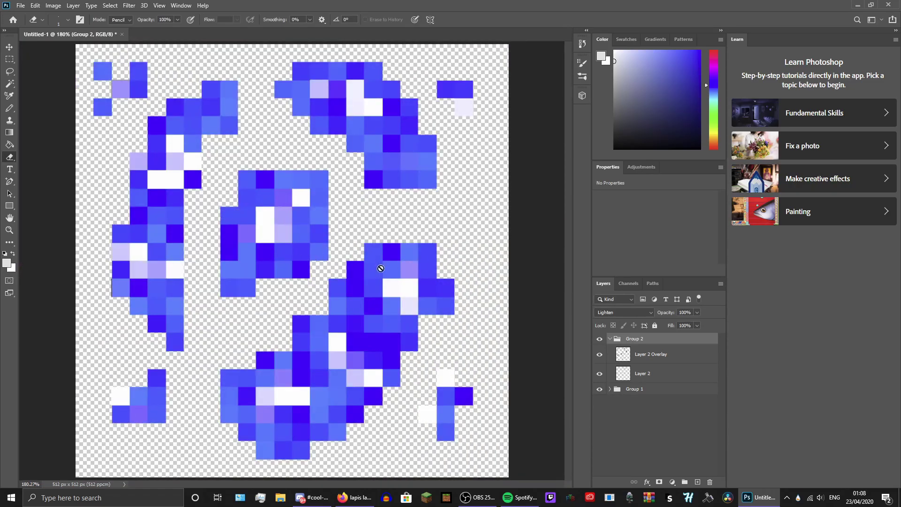
- Collapse Group 2 and examine the enlarged texture's pixels up close and as a whole
{"action": "left_click", "coordinate": [609, 338]}
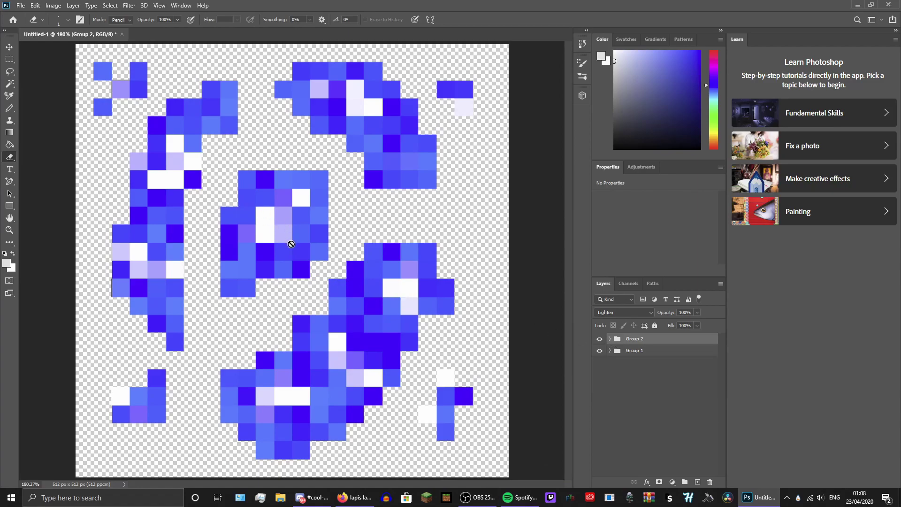
{"action": "scroll", "coordinate": [287, 240], "scroll_direction": "up", "scroll_amount": 4}
{"action": "scroll", "coordinate": [288, 240], "scroll_direction": "down", "scroll_amount": 4}
{"action": "scroll", "coordinate": [287, 240], "scroll_direction": "down", "scroll_amount": 3}
{"action": "scroll", "coordinate": [288, 240], "scroll_direction": "up", "scroll_amount": 3}
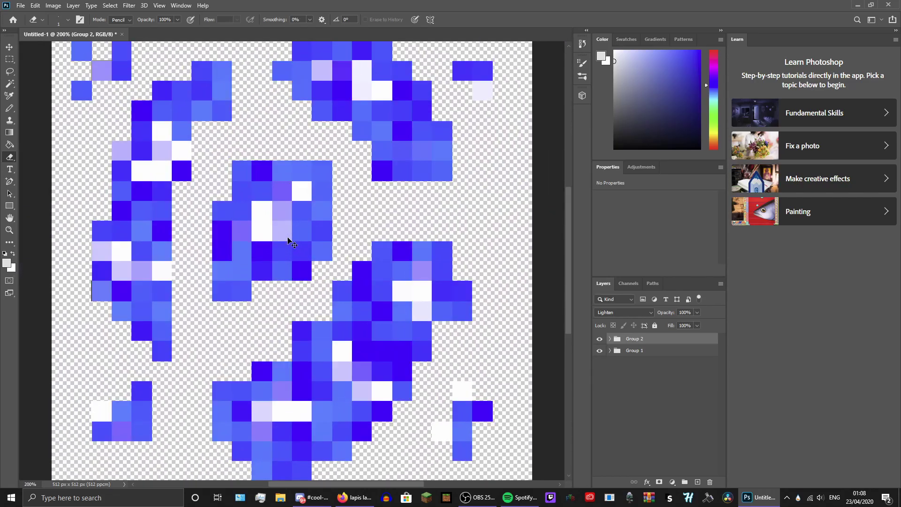
{"action": "scroll", "coordinate": [470, 356], "scroll_direction": "down", "scroll_amount": 1}
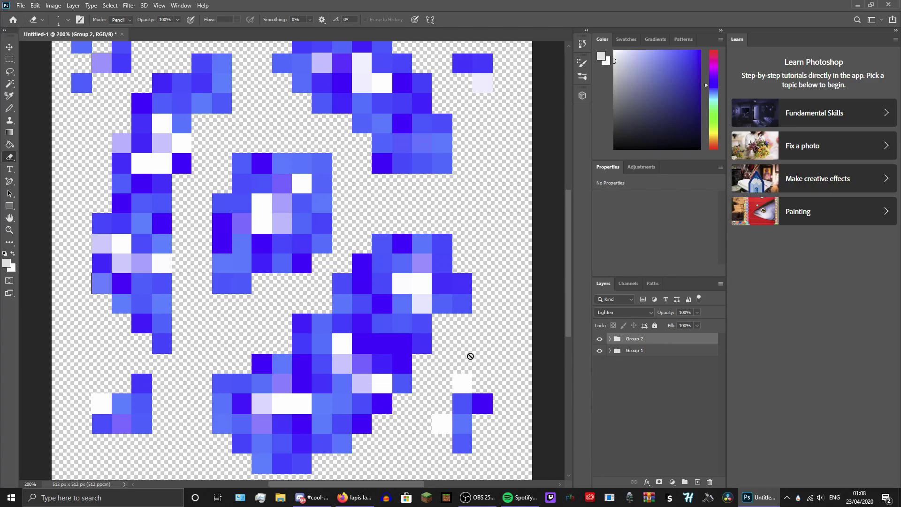
{"action": "scroll", "coordinate": [459, 380], "scroll_direction": "down", "scroll_amount": 2}
{"action": "scroll", "coordinate": [457, 380], "scroll_direction": "down", "scroll_amount": 1}
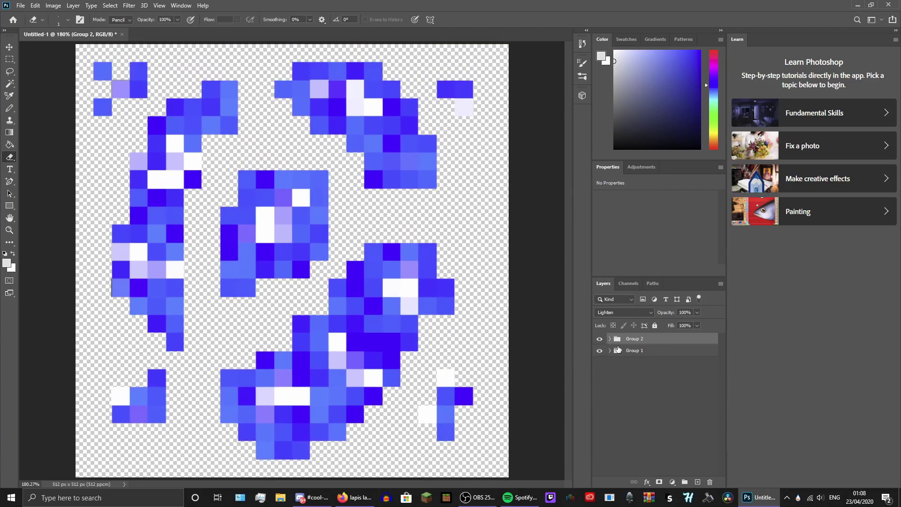
- Check the layers inside Group 2 and Group 1, and collapse both groups again
{"action": "left_click", "coordinate": [609, 338]}
{"action": "left_click", "coordinate": [609, 389]}
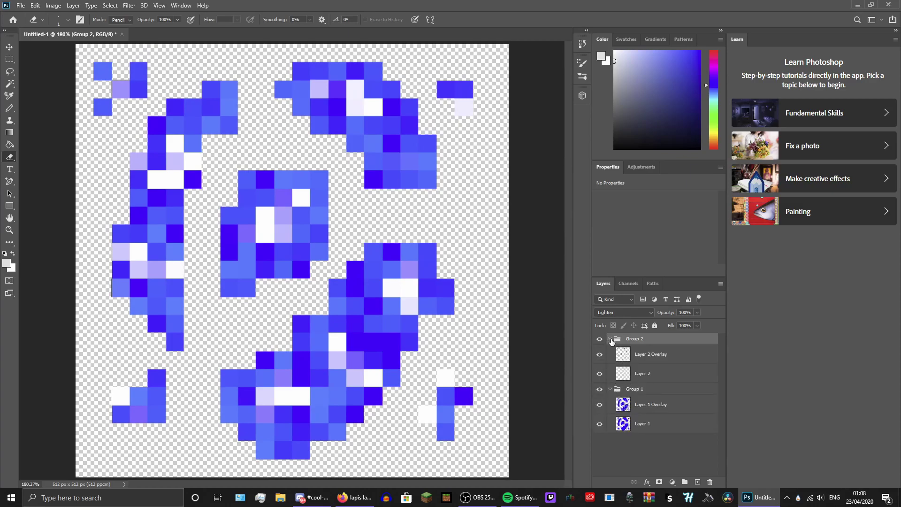
{"action": "left_click", "coordinate": [610, 338]}
{"action": "left_click", "coordinate": [610, 350]}
- Add an Outer Glow effect to Group 1
{"action": "left_click", "coordinate": [630, 351]}
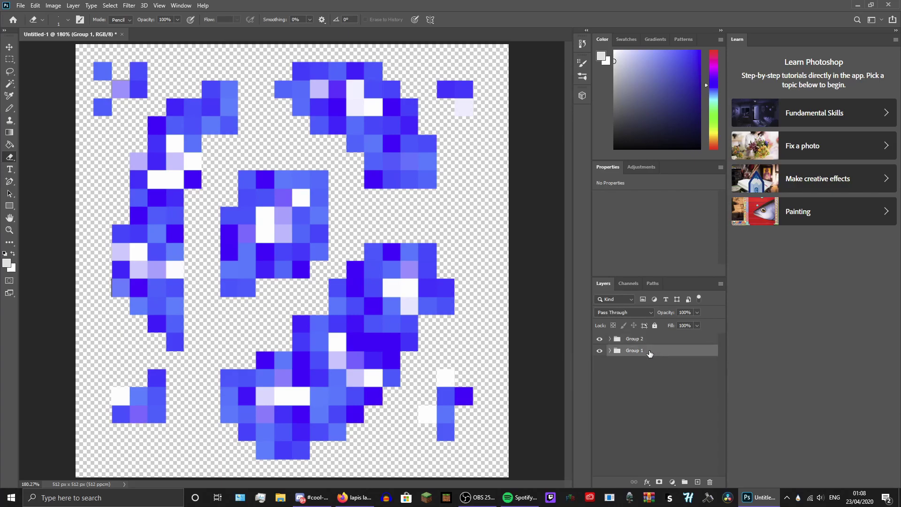
{"action": "left_click", "coordinate": [646, 482]}
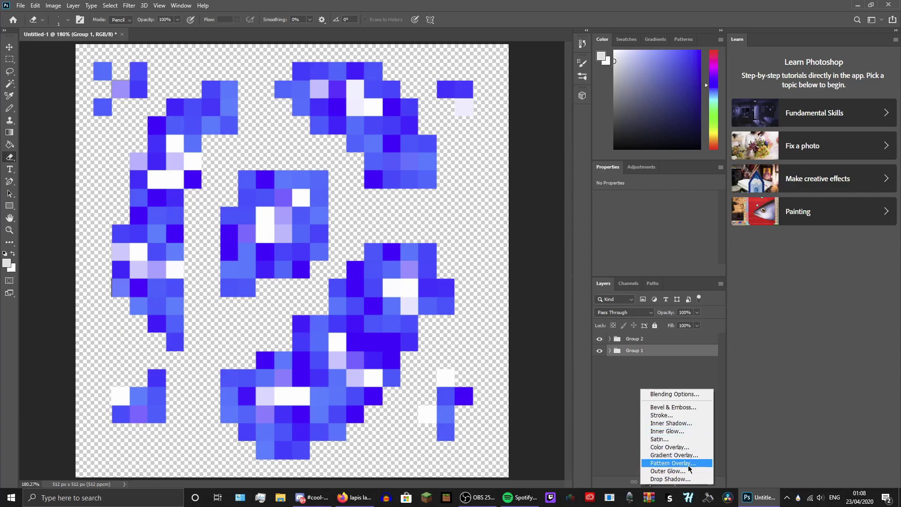
{"action": "left_click", "coordinate": [673, 471]}
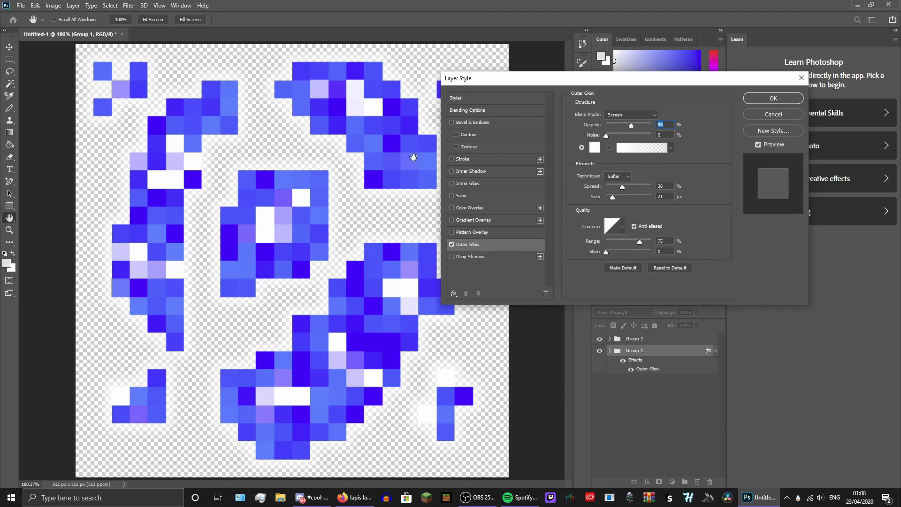
- Try several blue shades for Group 1's outer glow and apply dark blue #0011b8
{"action": "left_click", "coordinate": [595, 147]}
{"action": "left_click_drag", "start_coordinate": [457, 165], "coordinate": [458, 158]}
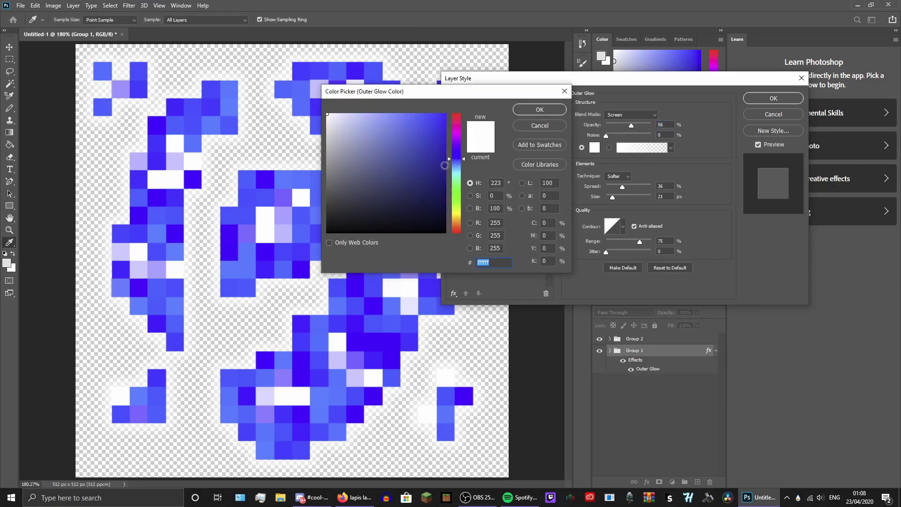
{"action": "left_click", "coordinate": [446, 184]}
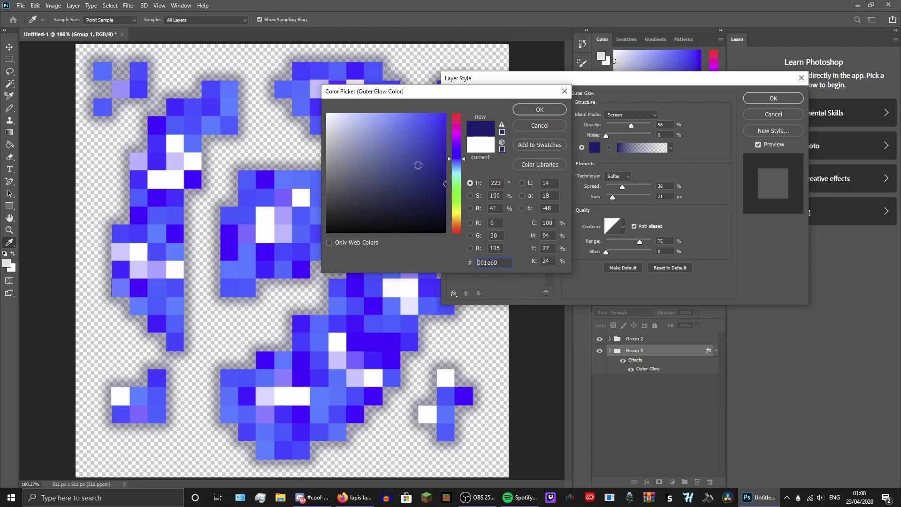
{"action": "left_click", "coordinate": [446, 119]}
{"action": "mouse_move", "coordinate": [446, 146]}
{"action": "left_mouse_down"}
{"action": "mouse_move", "coordinate": [443, 138]}
{"action": "mouse_move", "coordinate": [458, 156]}
{"action": "mouse_move", "coordinate": [446, 113]}
{"action": "left_mouse_up"}
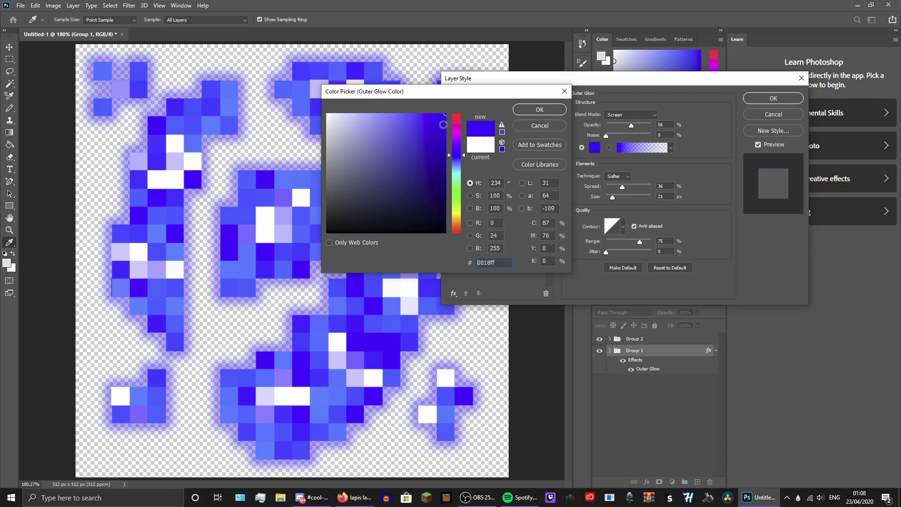
{"action": "left_click_drag", "start_coordinate": [443, 186], "coordinate": [445, 147]}
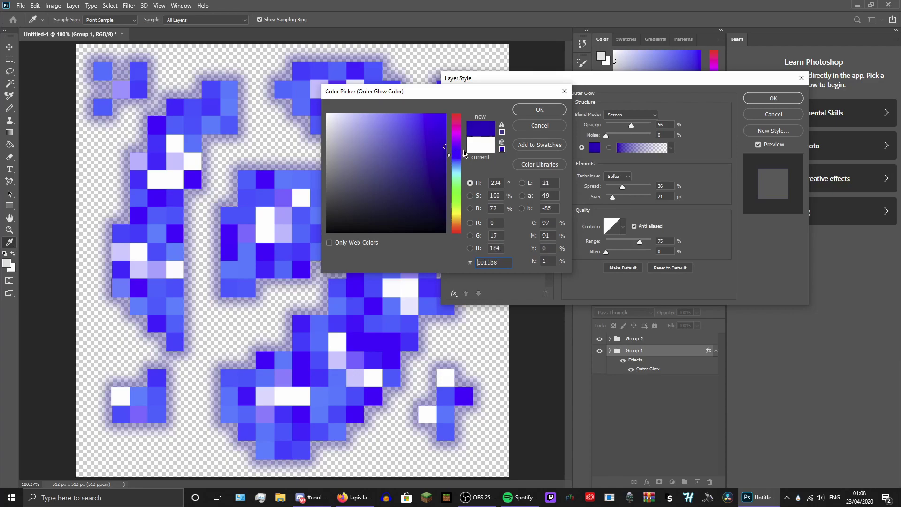
{"action": "left_click", "coordinate": [531, 111]}
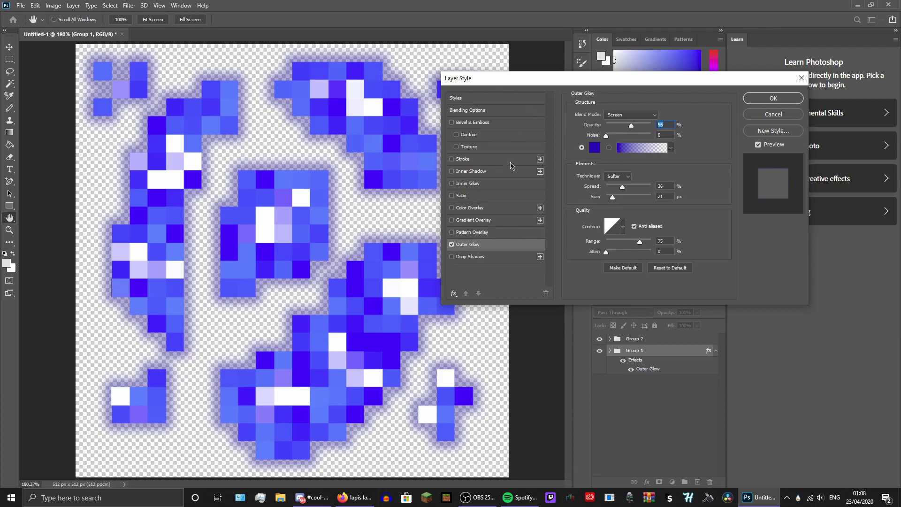
- Set Group 1's outer glow to 25% spread, 13 px size, colour #0018ff and 70% opacity, and apply it
{"action": "left_click_drag", "start_coordinate": [621, 189], "coordinate": [617, 189]}
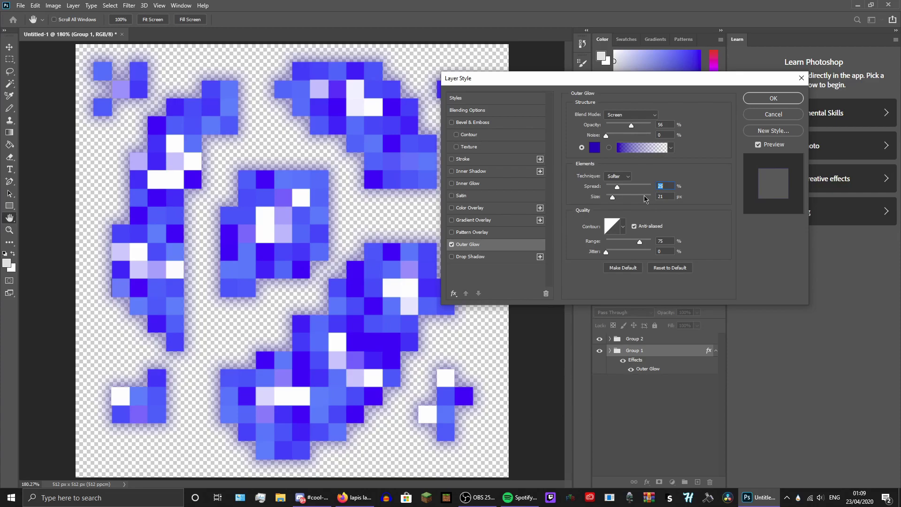
{"action": "left_click_drag", "start_coordinate": [612, 197], "coordinate": [612, 201]}
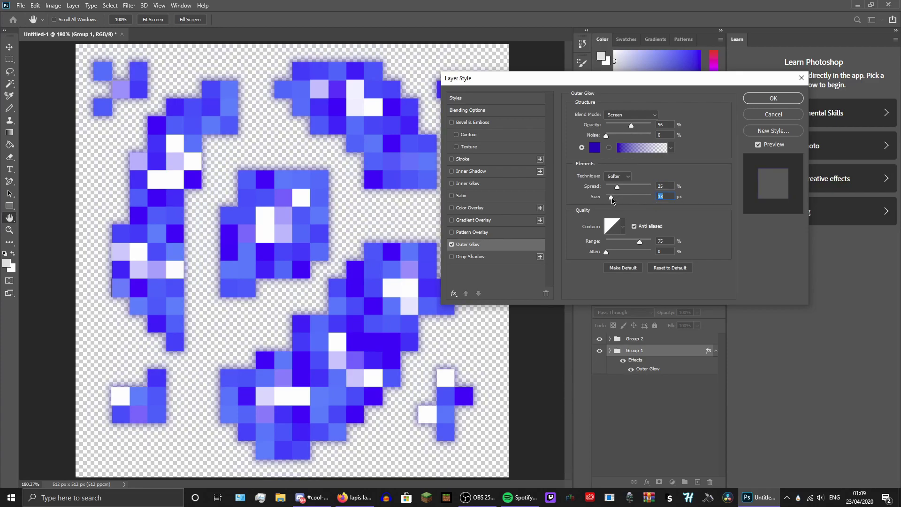
{"action": "left_click", "coordinate": [592, 149]}
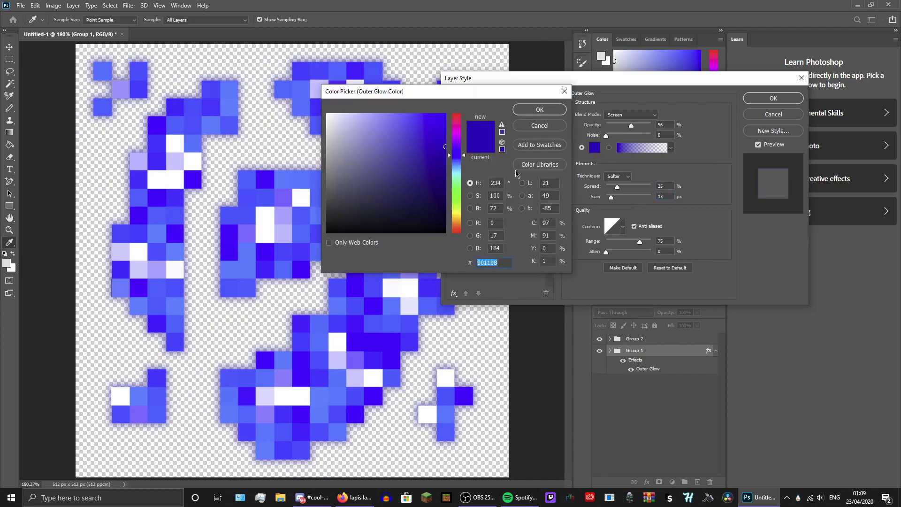
{"action": "mouse_move", "coordinate": [438, 143]}
{"action": "left_mouse_down"}
{"action": "mouse_move", "coordinate": [449, 135]}
{"action": "mouse_move", "coordinate": [444, 117]}
{"action": "left_mouse_up"}
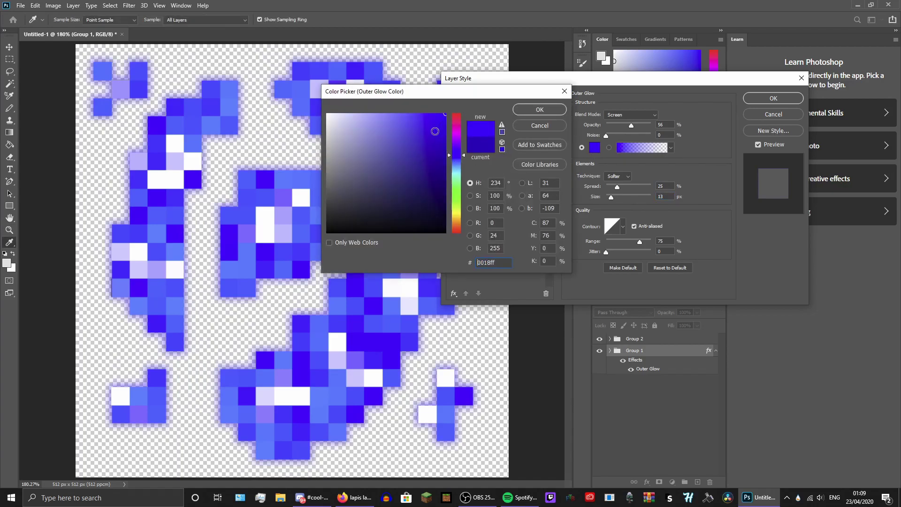
{"action": "left_click", "coordinate": [539, 109]}
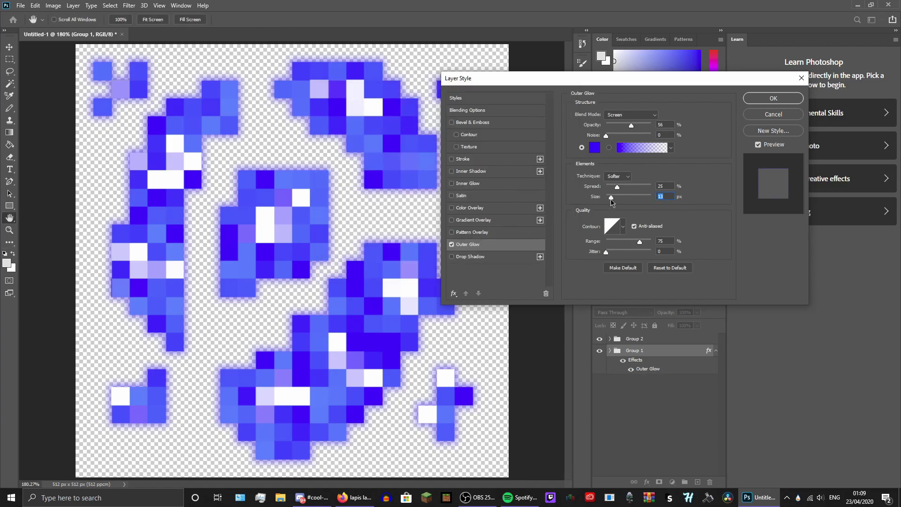
{"action": "left_click_drag", "start_coordinate": [631, 128], "coordinate": [638, 129]}
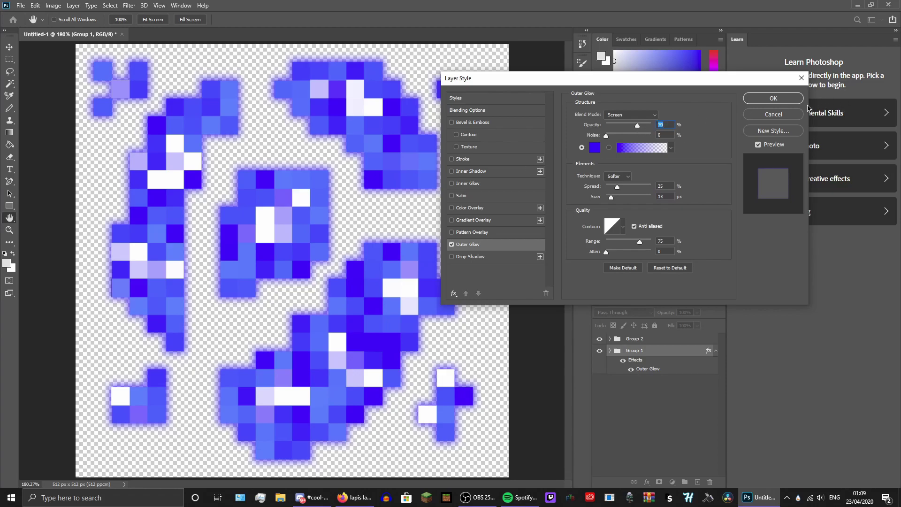
{"action": "left_click", "coordinate": [773, 98]}
- Add an Outer Glow effect to Group 2
{"action": "left_click", "coordinate": [609, 351]}
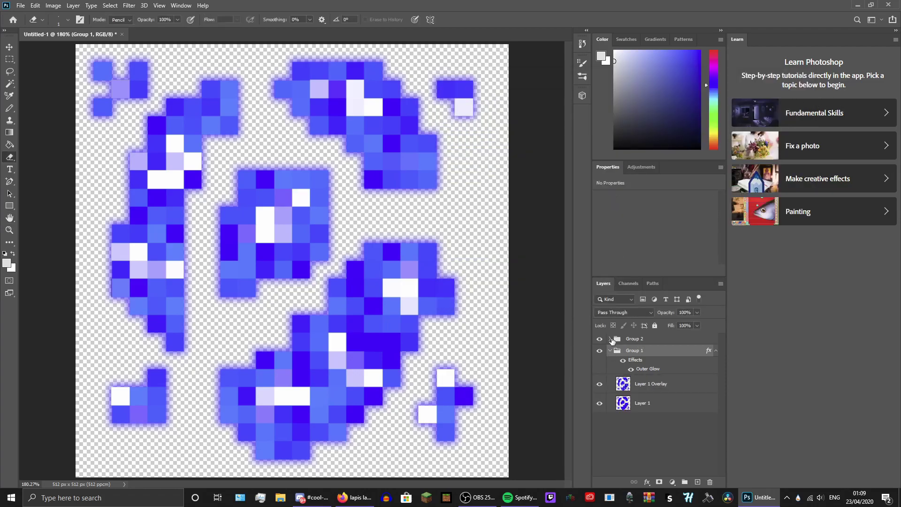
{"action": "left_click", "coordinate": [610, 351]}
{"action": "left_click", "coordinate": [632, 338]}
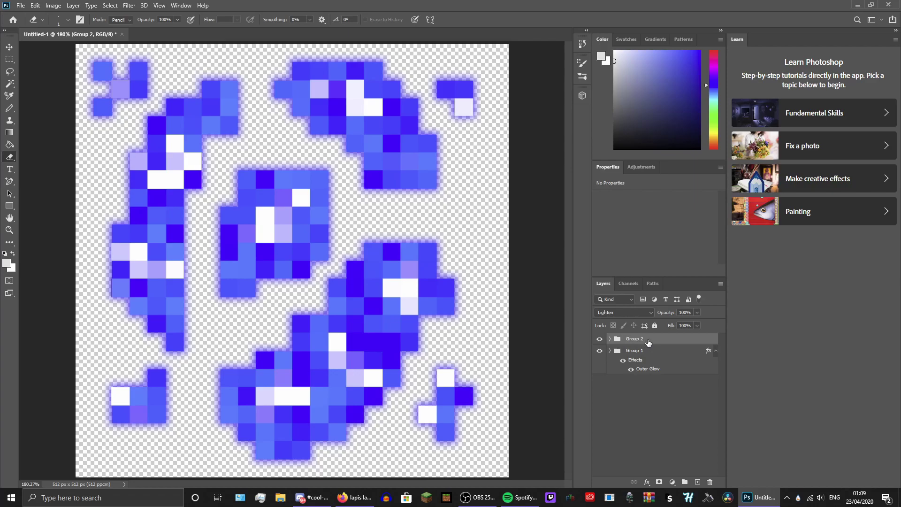
{"action": "right_click", "coordinate": [647, 340]}
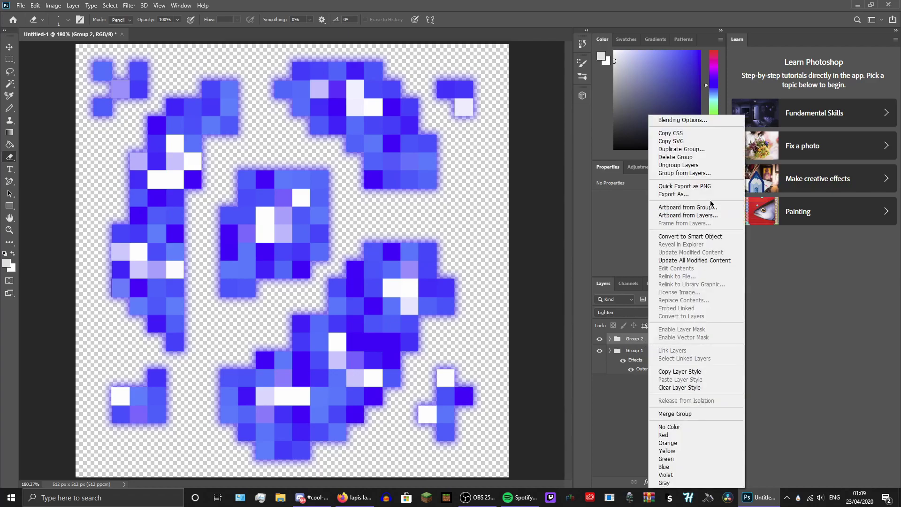
{"action": "left_click", "coordinate": [622, 461]}
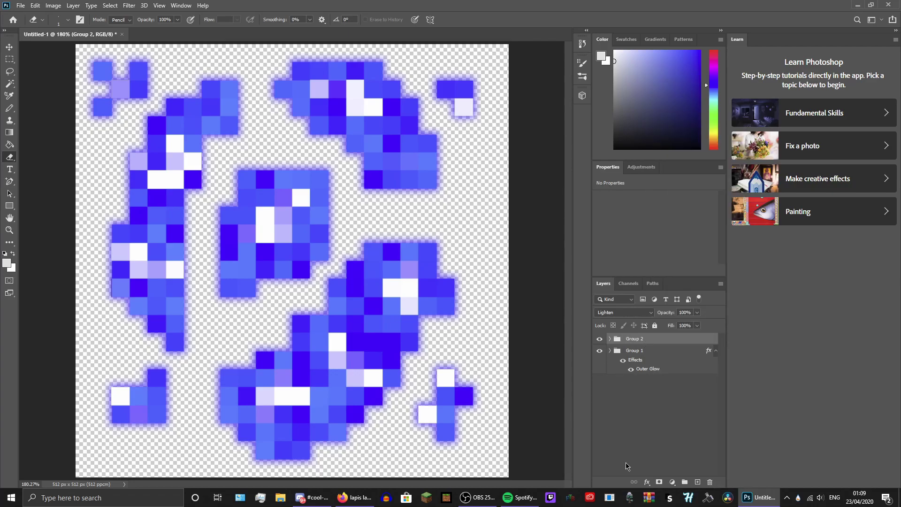
{"action": "left_click", "coordinate": [647, 482]}
{"action": "key", "text": "Escape"}
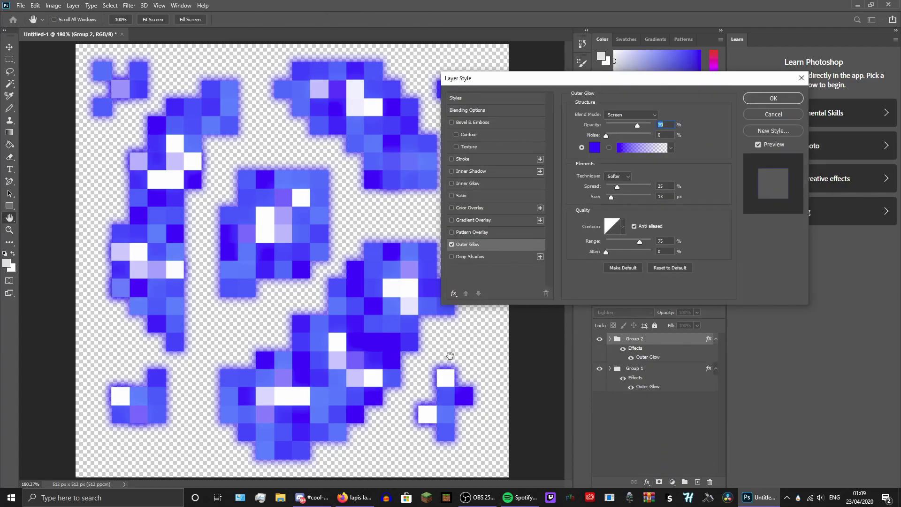
- Set Group 2's outer glow to white #ffffff with 40% opacity and apply it
{"action": "left_click", "coordinate": [595, 149]}
{"action": "left_click", "coordinate": [327, 114]}
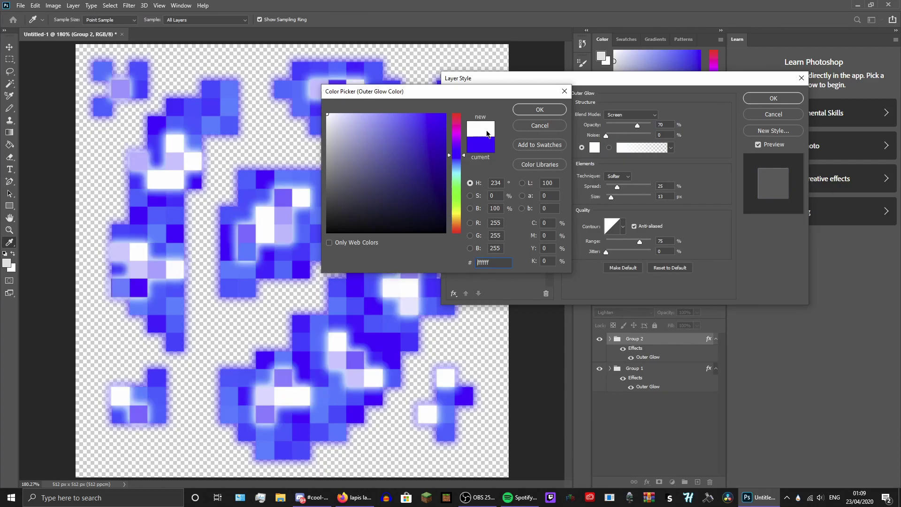
{"action": "left_click", "coordinate": [558, 112]}
{"action": "left_click_drag", "start_coordinate": [637, 129], "coordinate": [625, 129]}
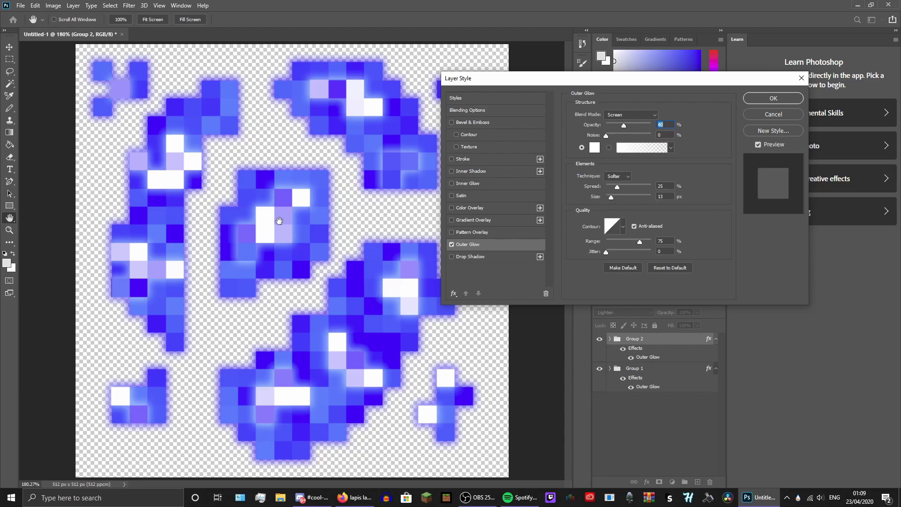
{"action": "left_click", "coordinate": [772, 97]}
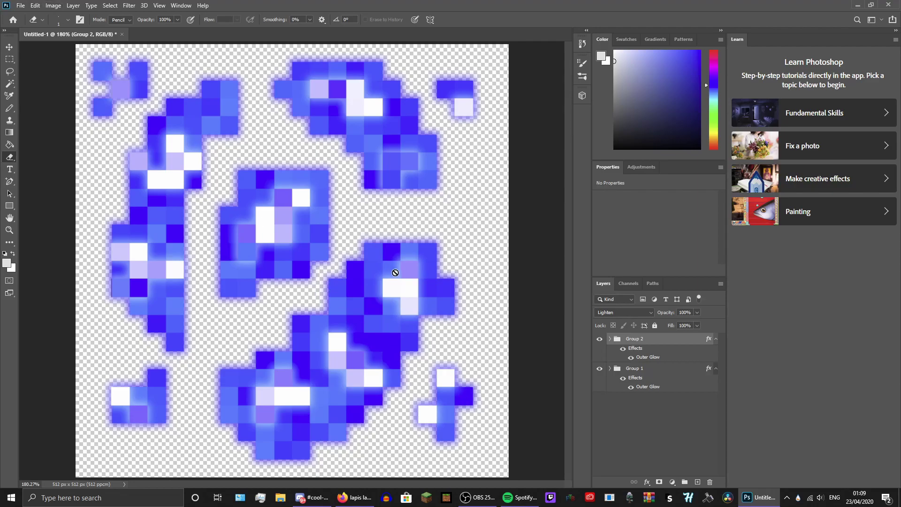
- Create a 12 x 12 px document from the AMOreIcon preset and fit its canvas on screen
{"action": "left_click", "coordinate": [21, 7]}
{"action": "left_click", "coordinate": [31, 16]}
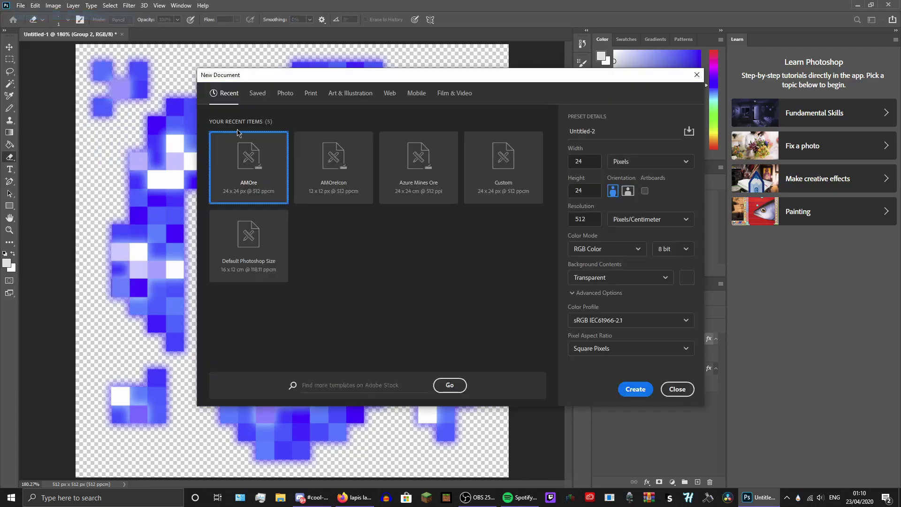
{"action": "left_click", "coordinate": [323, 180]}
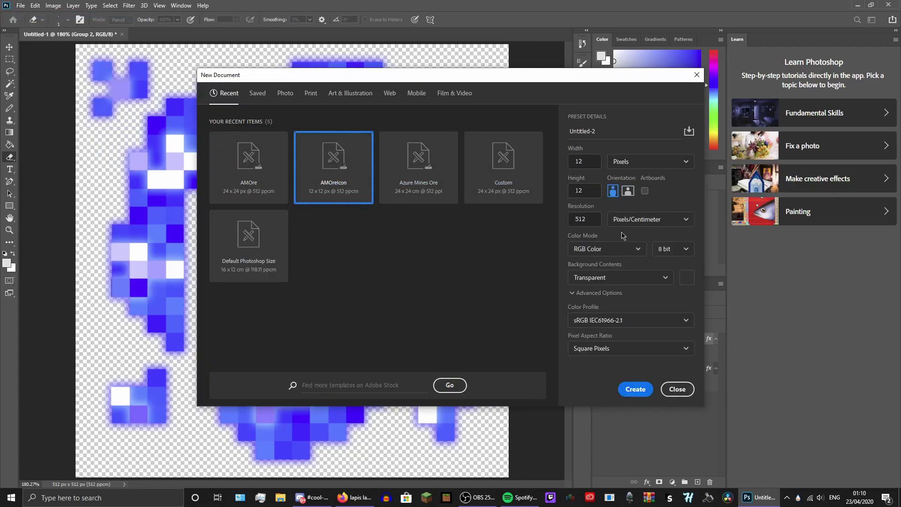
{"action": "left_click", "coordinate": [255, 177]}
{"action": "left_click", "coordinate": [333, 190]}
{"action": "left_click", "coordinate": [634, 390]}
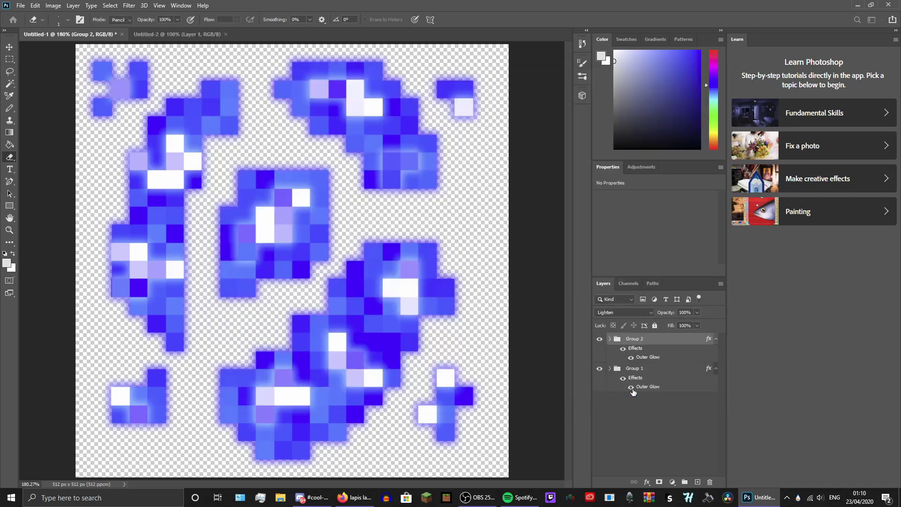
{"action": "key", "text": "ctrl+0"}
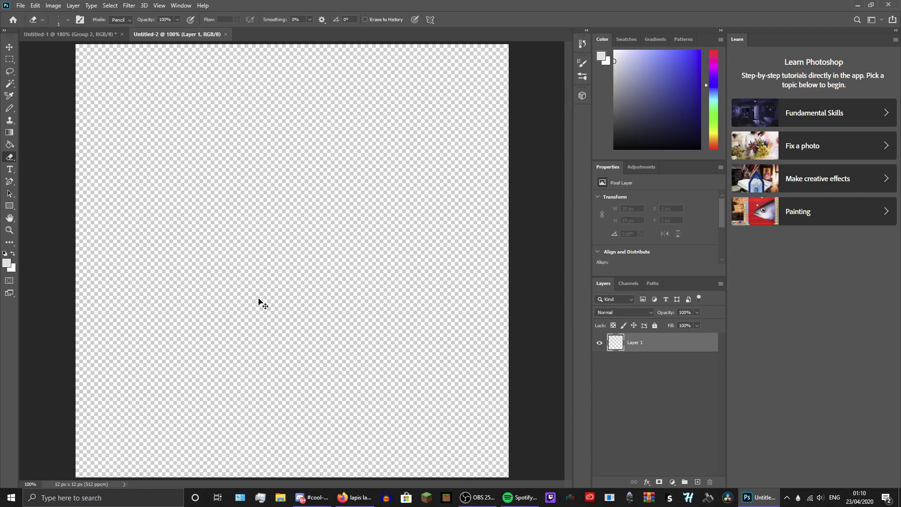
- Save the ore texture as a cloud document named LapisOre, and return to the blank icon document with the Pencil tool
{"action": "left_click", "coordinate": [70, 34]}
{"action": "key", "text": "ctrl+s"}
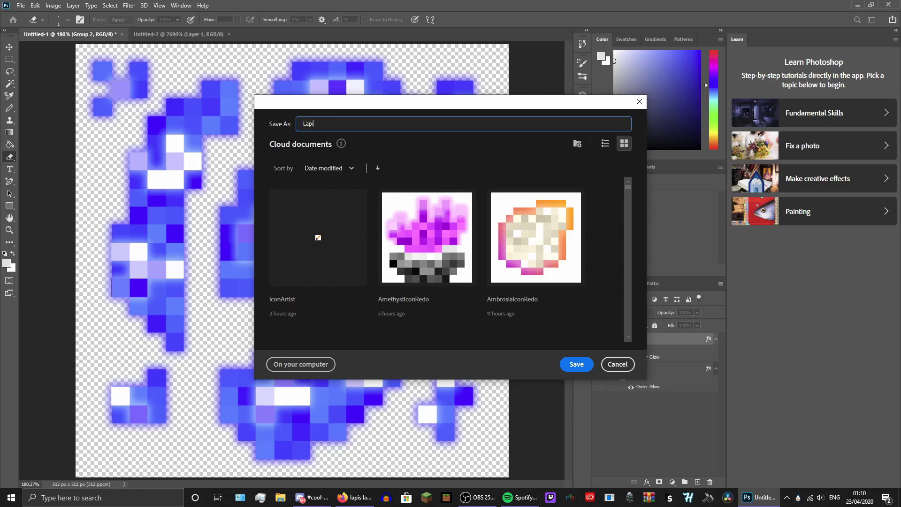
{"action": "key", "text": "Return"}
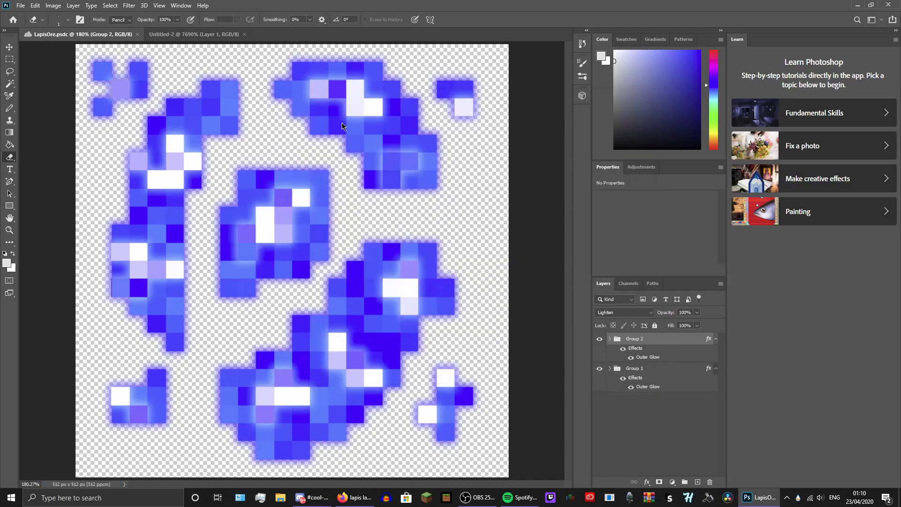
{"action": "left_click", "coordinate": [181, 35]}
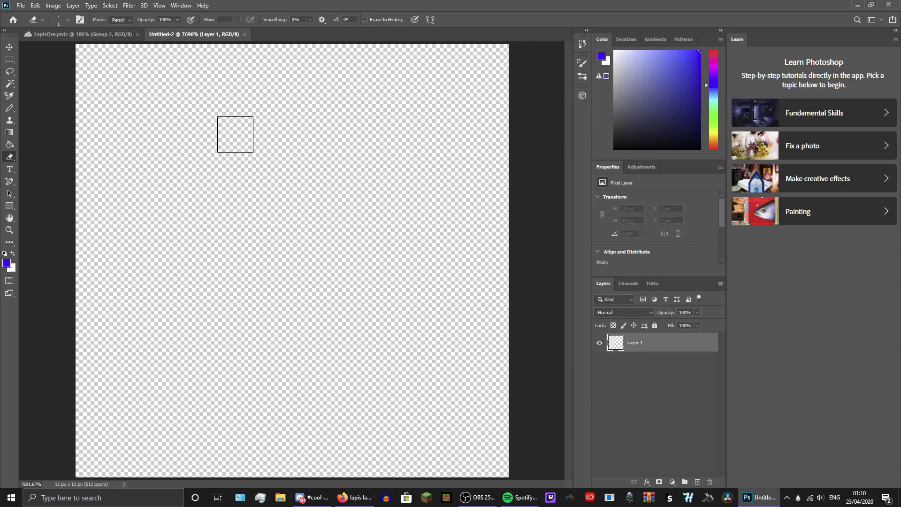
{"action": "left_click", "coordinate": [9, 108]}
{"action": "mouse_move", "coordinate": [340, 100]}
{"action": "left_mouse_down"}
{"action": "mouse_move", "coordinate": [290, 101]}
{"action": "mouse_move", "coordinate": [277, 123]}
{"action": "mouse_move", "coordinate": [359, 115]}
{"action": "mouse_move", "coordinate": [327, 180]}
{"action": "mouse_move", "coordinate": [316, 253]}
{"action": "mouse_move", "coordinate": [348, 290]}
{"action": "mouse_move", "coordinate": [274, 351]}
{"action": "mouse_move", "coordinate": [192, 370]}
{"action": "mouse_move", "coordinate": [145, 359]}
{"action": "mouse_move", "coordinate": [171, 323]}
{"action": "mouse_move", "coordinate": [169, 245]}
{"action": "mouse_move", "coordinate": [224, 169]}
{"action": "mouse_move", "coordinate": [388, 147]}
{"action": "mouse_move", "coordinate": [399, 201]}
{"action": "mouse_move", "coordinate": [329, 378]}
{"action": "mouse_move", "coordinate": [213, 422]}
{"action": "mouse_move", "coordinate": [170, 377]}
{"action": "mouse_move", "coordinate": [258, 316]}
{"action": "mouse_move", "coordinate": [238, 266]}
{"action": "mouse_move", "coordinate": [205, 273]}
{"action": "mouse_move", "coordinate": [363, 166]}
{"action": "mouse_move", "coordinate": [390, 115]}
{"action": "mouse_move", "coordinate": [404, 120]}
{"action": "mouse_move", "coordinate": [361, 195]}
{"action": "mouse_move", "coordinate": [383, 266]}
{"action": "mouse_move", "coordinate": [348, 363]}
{"action": "mouse_move", "coordinate": [277, 410]}
{"action": "left_mouse_up"}
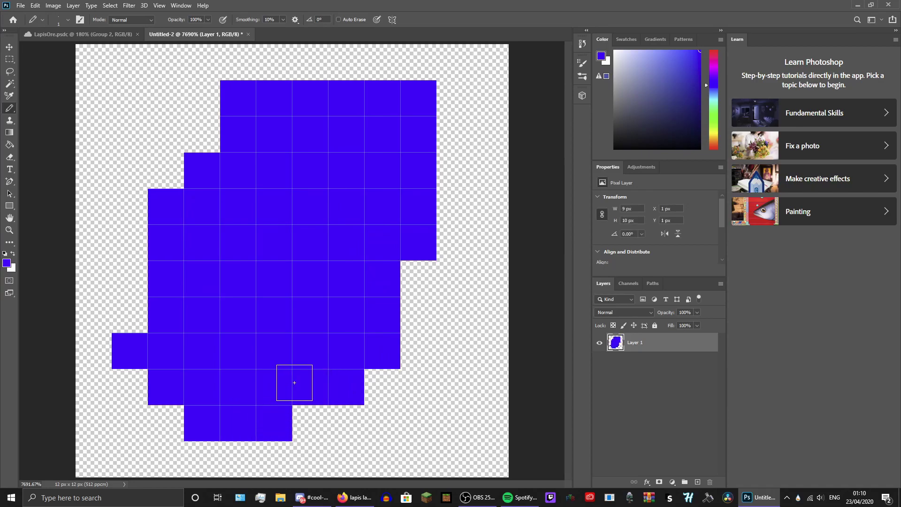
{"action": "key", "text": "ctrl+z"}
{"action": "mouse_move", "coordinate": [303, 237]}
{"action": "left_mouse_down"}
{"action": "mouse_move", "coordinate": [182, 302]}
{"action": "mouse_move", "coordinate": [150, 347]}
{"action": "mouse_move", "coordinate": [213, 399]}
{"action": "mouse_move", "coordinate": [329, 377]}
{"action": "mouse_move", "coordinate": [380, 326]}
{"action": "mouse_move", "coordinate": [295, 396]}
{"action": "mouse_move", "coordinate": [200, 405]}
{"action": "mouse_move", "coordinate": [292, 427]}
{"action": "mouse_move", "coordinate": [354, 277]}
{"action": "mouse_move", "coordinate": [438, 204]}
{"action": "mouse_move", "coordinate": [385, 160]}
{"action": "mouse_move", "coordinate": [283, 166]}
{"action": "mouse_move", "coordinate": [270, 226]}
{"action": "mouse_move", "coordinate": [240, 227]}
{"action": "mouse_move", "coordinate": [168, 191]}
{"action": "mouse_move", "coordinate": [157, 138]}
{"action": "mouse_move", "coordinate": [121, 159]}
{"action": "mouse_move", "coordinate": [183, 239]}
{"action": "mouse_move", "coordinate": [213, 299]}
{"action": "mouse_move", "coordinate": [304, 289]}
{"action": "mouse_move", "coordinate": [249, 332]}
{"action": "mouse_move", "coordinate": [182, 327]}
{"action": "mouse_move", "coordinate": [210, 352]}
{"action": "mouse_move", "coordinate": [239, 350]}
{"action": "mouse_move", "coordinate": [248, 262]}
{"action": "mouse_move", "coordinate": [307, 78]}
{"action": "mouse_move", "coordinate": [382, 119]}
{"action": "mouse_move", "coordinate": [375, 296]}
{"action": "left_mouse_up"}
{"action": "key", "text": "ctrl+z"}
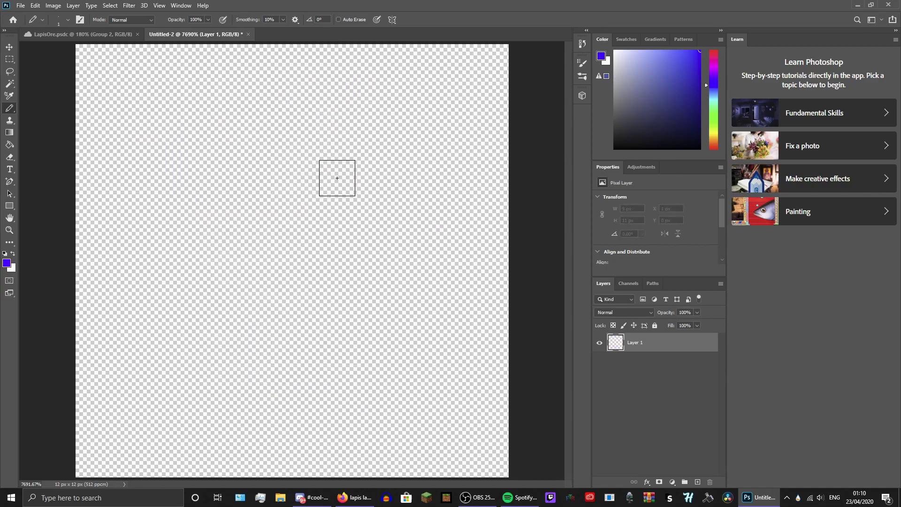
- Paint a solid blue, diagonal gem silhouette about 10 x 10 px in the middle of the icon canvas
{"action": "mouse_move", "coordinate": [328, 154]}
{"action": "left_mouse_down"}
{"action": "mouse_move", "coordinate": [230, 286]}
{"action": "mouse_move", "coordinate": [200, 360]}
{"action": "mouse_move", "coordinate": [313, 352]}
{"action": "mouse_move", "coordinate": [384, 257]}
{"action": "mouse_move", "coordinate": [400, 169]}
{"action": "mouse_move", "coordinate": [256, 217]}
{"action": "mouse_move", "coordinate": [223, 176]}
{"action": "mouse_move", "coordinate": [290, 233]}
{"action": "mouse_move", "coordinate": [244, 286]}
{"action": "mouse_move", "coordinate": [207, 313]}
{"action": "mouse_move", "coordinate": [162, 387]}
{"action": "mouse_move", "coordinate": [194, 416]}
{"action": "mouse_move", "coordinate": [254, 404]}
{"action": "mouse_move", "coordinate": [346, 359]}
{"action": "mouse_move", "coordinate": [187, 391]}
{"action": "mouse_move", "coordinate": [140, 390]}
{"action": "mouse_move", "coordinate": [192, 369]}
{"action": "mouse_move", "coordinate": [147, 341]}
{"action": "mouse_move", "coordinate": [201, 281]}
{"action": "mouse_move", "coordinate": [235, 199]}
{"action": "mouse_move", "coordinate": [234, 144]}
{"action": "mouse_move", "coordinate": [301, 123]}
{"action": "mouse_move", "coordinate": [344, 151]}
{"action": "mouse_move", "coordinate": [350, 124]}
{"action": "mouse_move", "coordinate": [284, 114]}
{"action": "mouse_move", "coordinate": [296, 161]}
{"action": "mouse_move", "coordinate": [398, 145]}
{"action": "mouse_move", "coordinate": [394, 326]}
{"action": "mouse_move", "coordinate": [317, 347]}
{"action": "mouse_move", "coordinate": [345, 228]}
{"action": "mouse_move", "coordinate": [283, 310]}
{"action": "mouse_move", "coordinate": [347, 195]}
{"action": "mouse_move", "coordinate": [301, 220]}
{"action": "mouse_move", "coordinate": [246, 207]}
{"action": "mouse_move", "coordinate": [231, 182]}
{"action": "mouse_move", "coordinate": [289, 239]}
{"action": "left_mouse_up"}
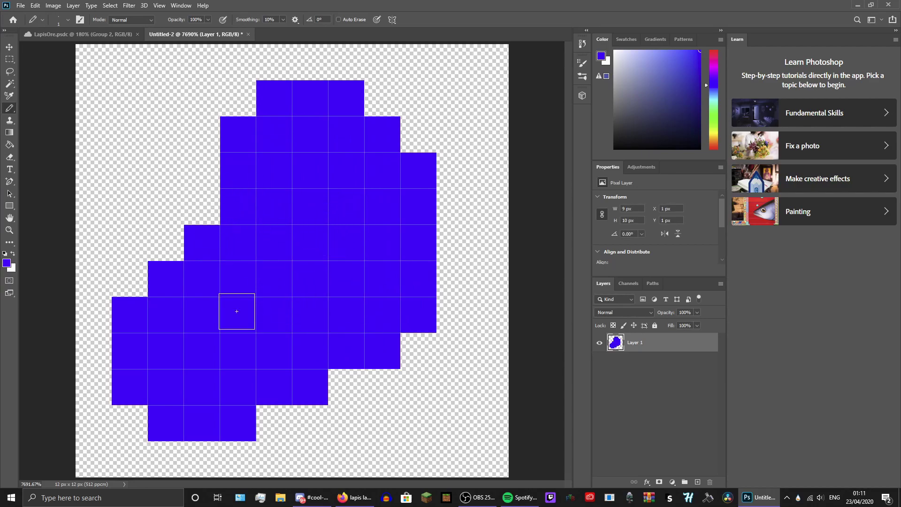
{"action": "left_click", "coordinate": [288, 423]}
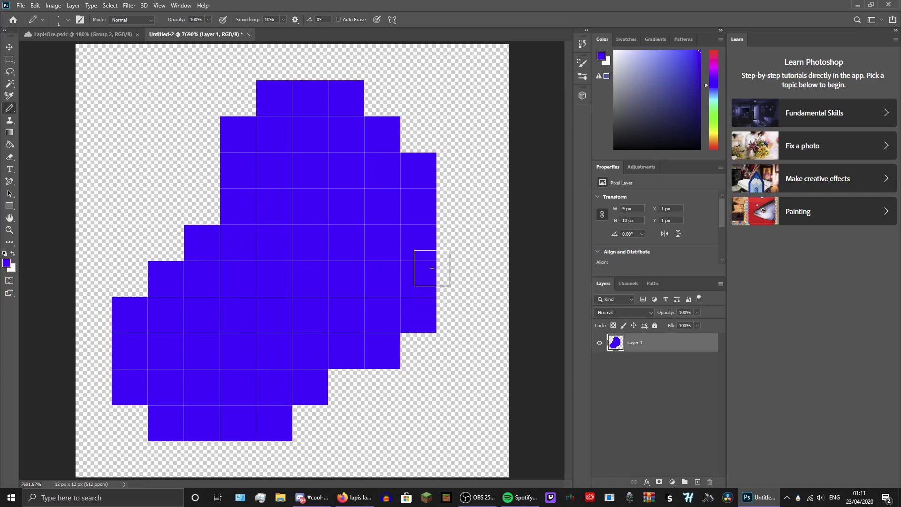
{"action": "left_click_drag", "start_coordinate": [424, 265], "coordinate": [446, 218]}
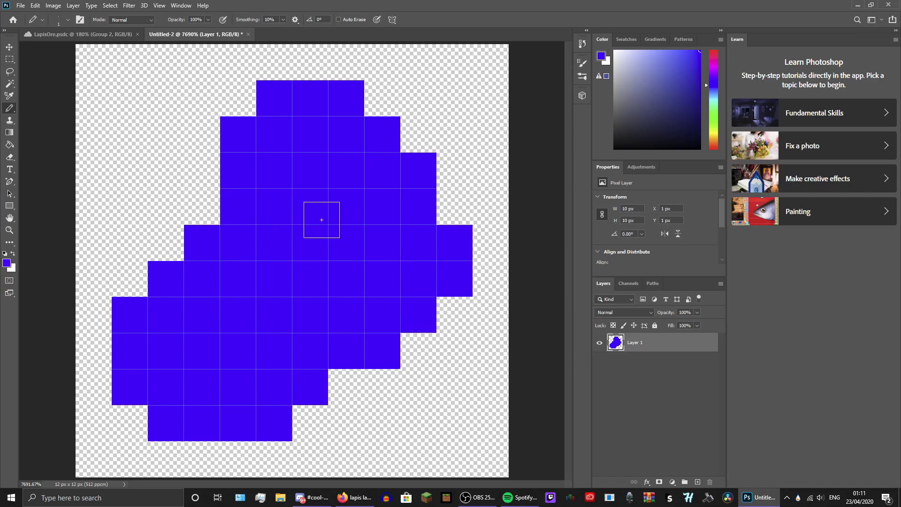
- Add monochromatic noise with uniform distribution at 22.04% to the blue gem layer
{"action": "right_click", "coordinate": [630, 348]}
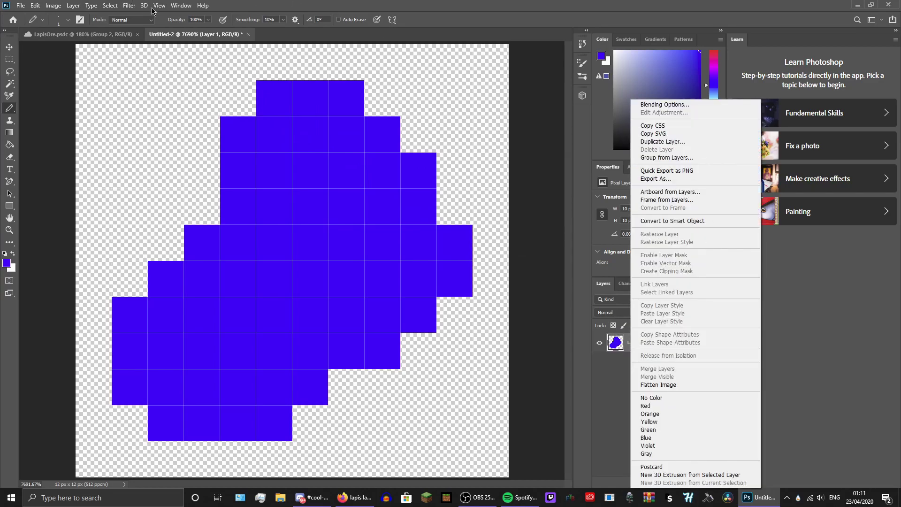
{"action": "left_click", "coordinate": [125, 8]}
{"action": "left_click", "coordinate": [127, 6]}
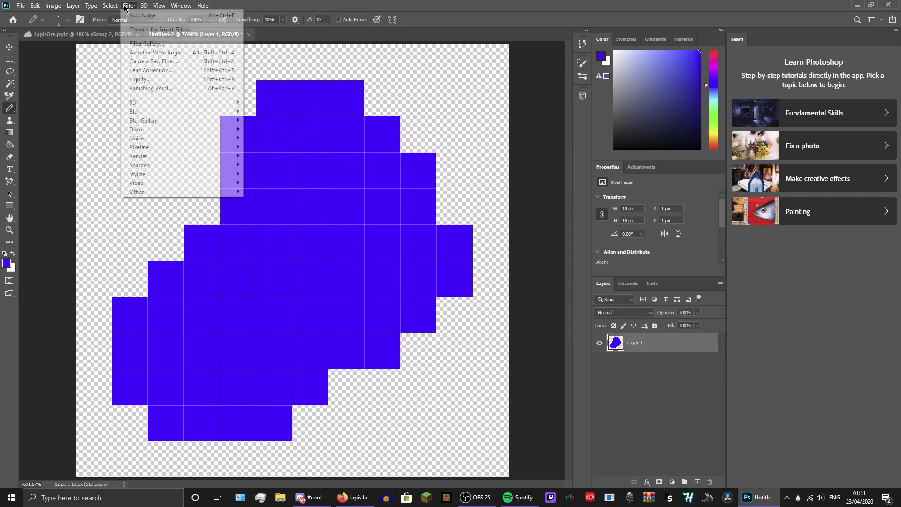
{"action": "mouse_move", "coordinate": [208, 142]}
{"action": "left_click", "coordinate": [266, 138]}
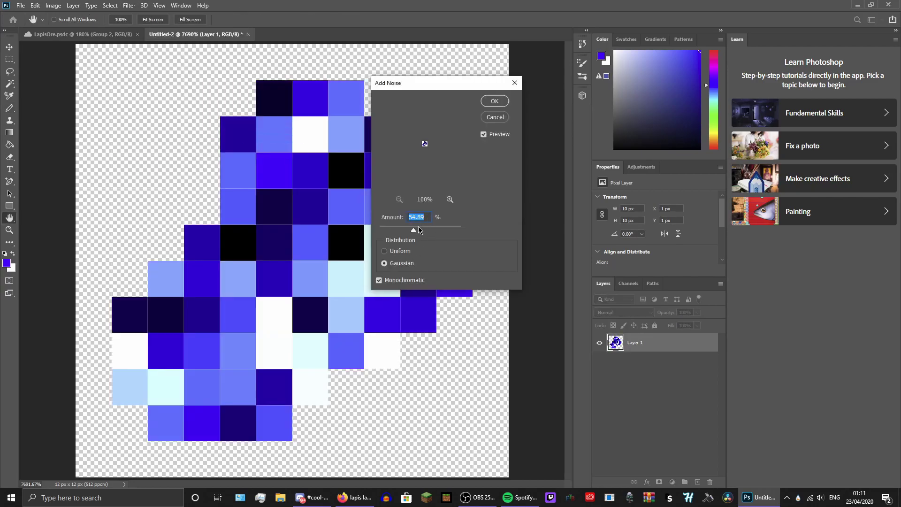
{"action": "left_click", "coordinate": [400, 252]}
{"action": "left_click_drag", "start_coordinate": [413, 230], "coordinate": [402, 230]}
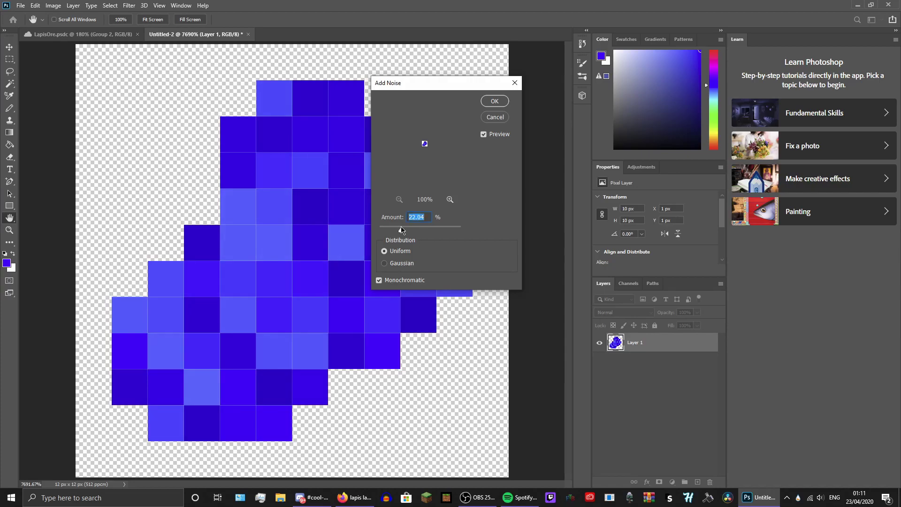
{"action": "left_click", "coordinate": [490, 100]}
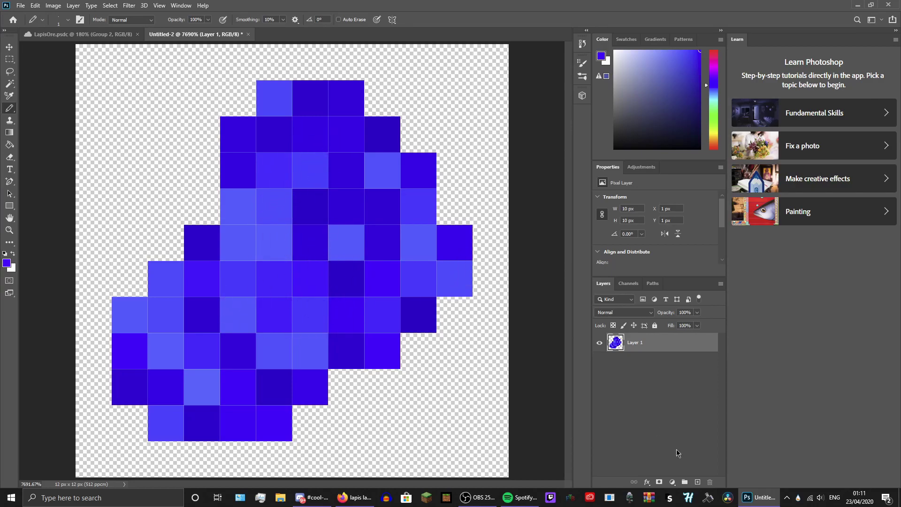
- Paint three small clusters of white highlight pixels on the gem's upper, lower-middle and lower-left areas, using a new layer
{"action": "left_click", "coordinate": [697, 482]}
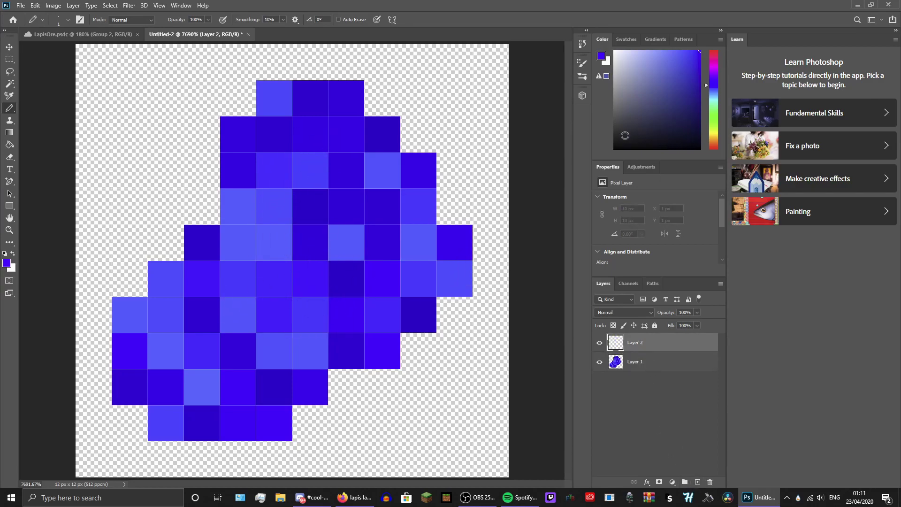
{"action": "left_click_drag", "start_coordinate": [310, 133], "coordinate": [347, 170]}
{"action": "left_click", "coordinate": [309, 315]}
{"action": "left_click_drag", "start_coordinate": [332, 318], "coordinate": [382, 278]}
{"action": "left_click", "coordinate": [202, 386]}
{"action": "left_click", "coordinate": [165, 350]}
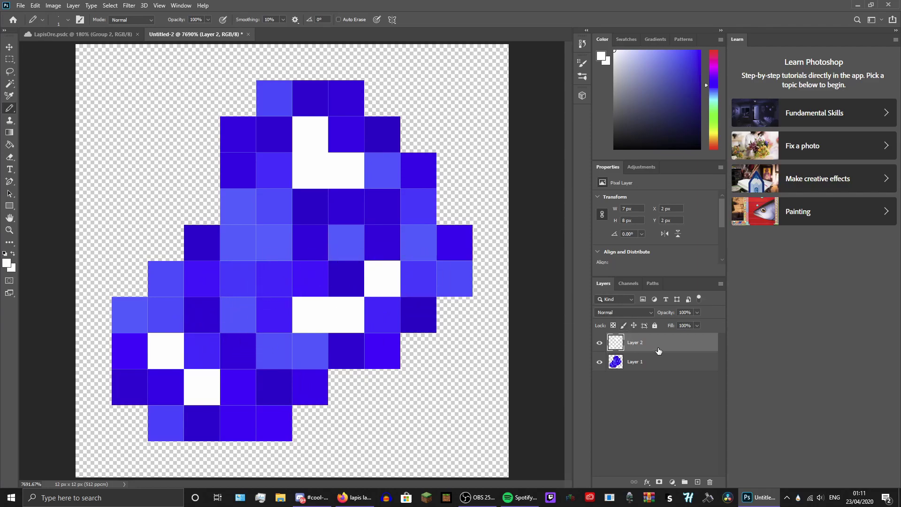
- Set the white highlight layer's blend mode to Lighten and its opacity to 85%
{"action": "left_click", "coordinate": [624, 313]}
{"action": "left_click", "coordinate": [611, 326]}
{"action": "left_click", "coordinate": [697, 312]}
{"action": "left_click_drag", "start_coordinate": [689, 325], "coordinate": [690, 325]}
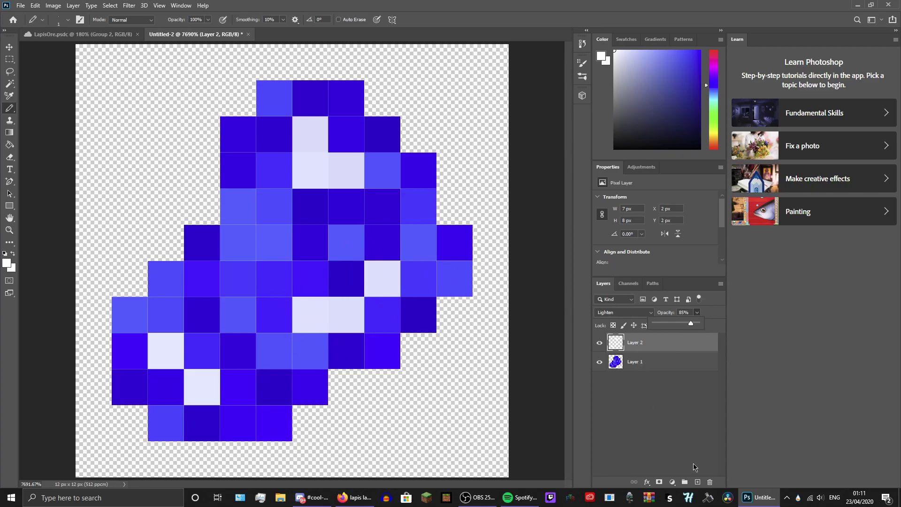
- Paint dark grey shading along the gem's lower-right edge on a new layer, set to Hard Light at 61% opacity
{"action": "left_click", "coordinate": [698, 481]}
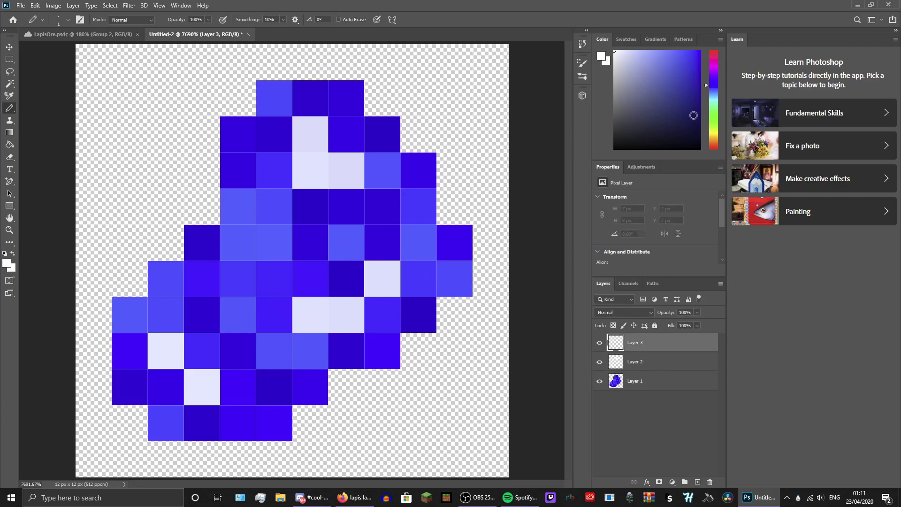
{"action": "mouse_move", "coordinate": [166, 422]}
{"action": "left_mouse_down"}
{"action": "mouse_move", "coordinate": [242, 409]}
{"action": "mouse_move", "coordinate": [288, 380]}
{"action": "mouse_move", "coordinate": [264, 415]}
{"action": "mouse_move", "coordinate": [275, 387]}
{"action": "mouse_move", "coordinate": [319, 355]}
{"action": "mouse_move", "coordinate": [392, 327]}
{"action": "mouse_move", "coordinate": [419, 312]}
{"action": "left_mouse_up"}
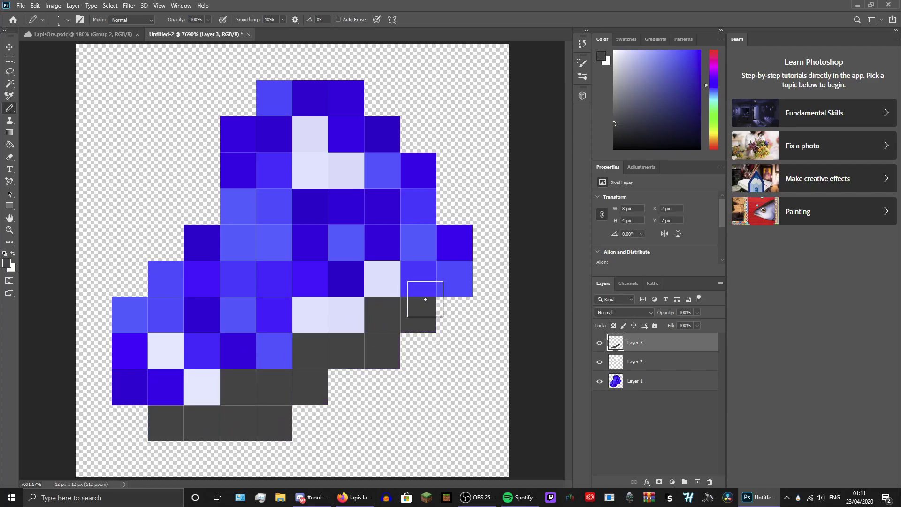
{"action": "left_click", "coordinate": [642, 312]}
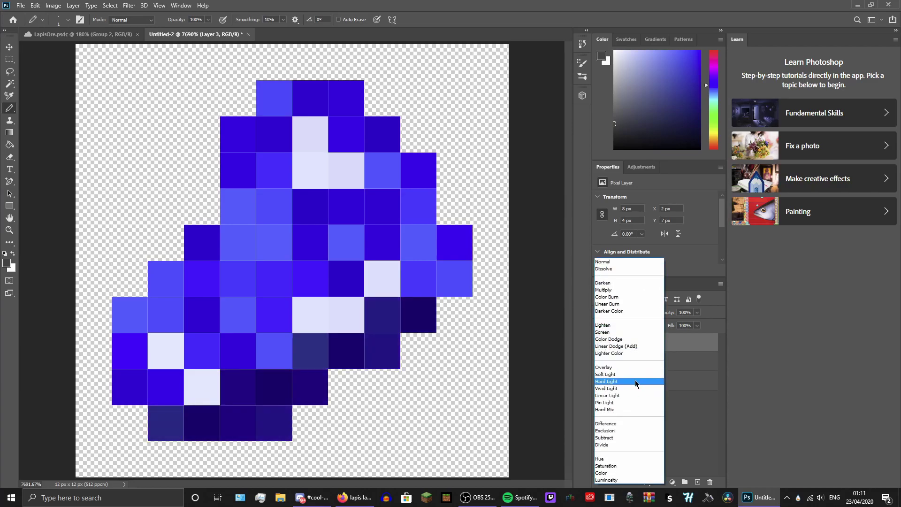
{"action": "left_click", "coordinate": [635, 383]}
{"action": "left_click", "coordinate": [649, 312]}
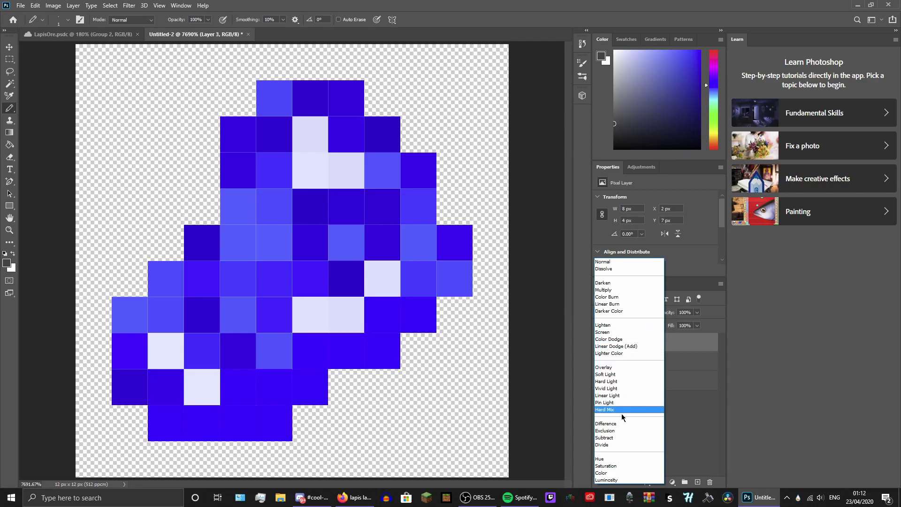
{"action": "left_click", "coordinate": [605, 382]}
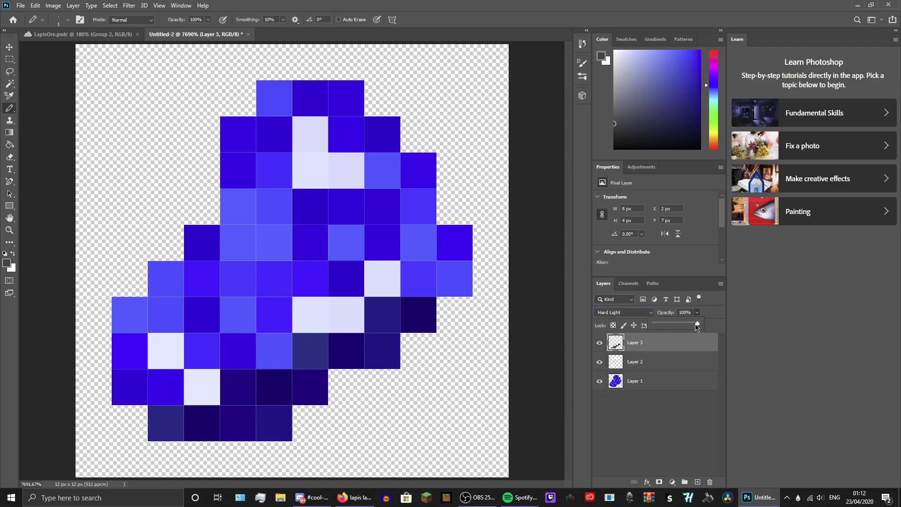
{"action": "left_click_drag", "start_coordinate": [673, 326], "coordinate": [672, 325]}
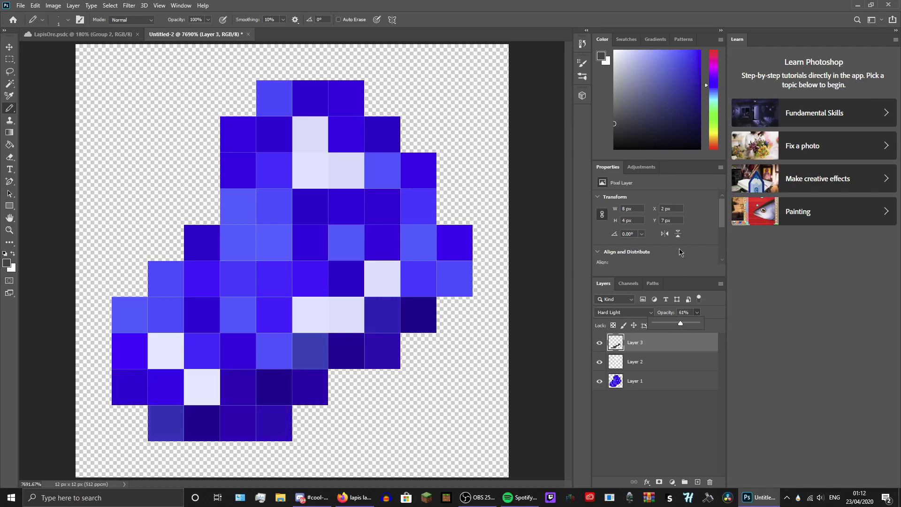
- Extend the shading with dark grey pixels at the gem's right edge and beside the lower-left highlight
{"action": "left_click", "coordinate": [614, 129]}
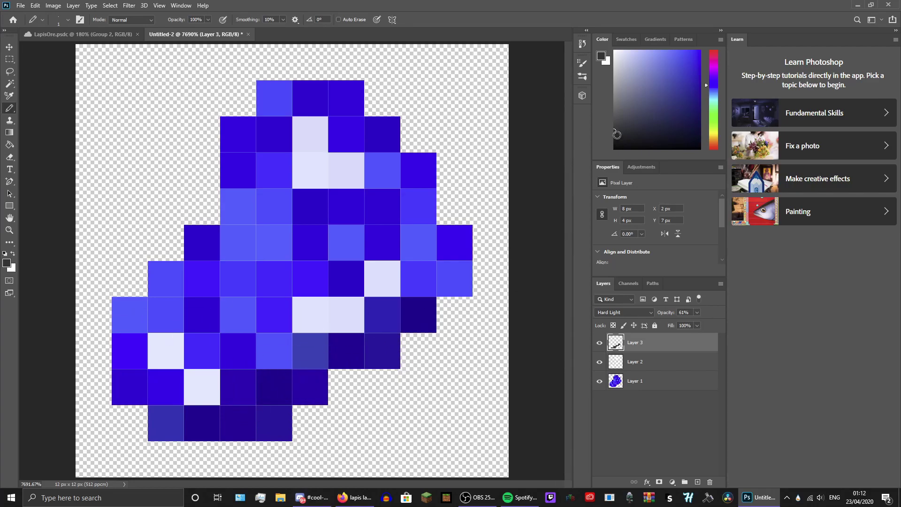
{"action": "left_click", "coordinate": [454, 278]}
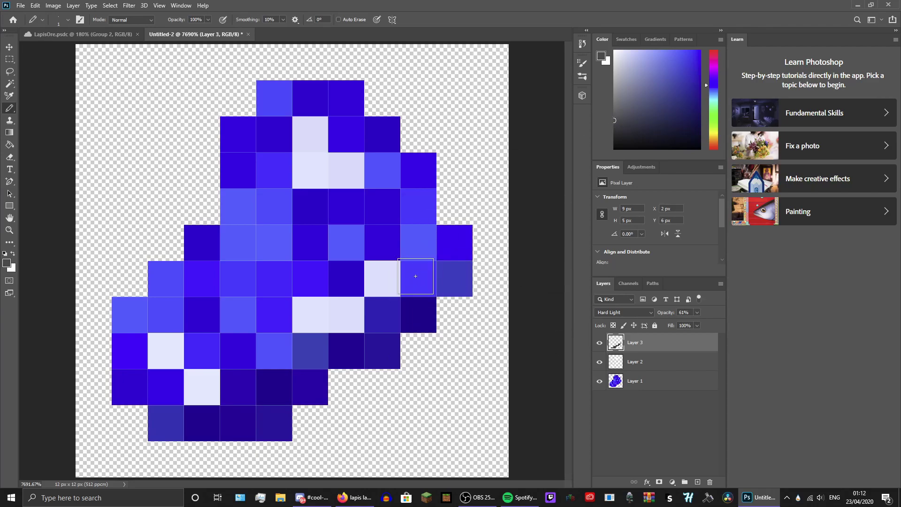
{"action": "left_click", "coordinate": [159, 384]}
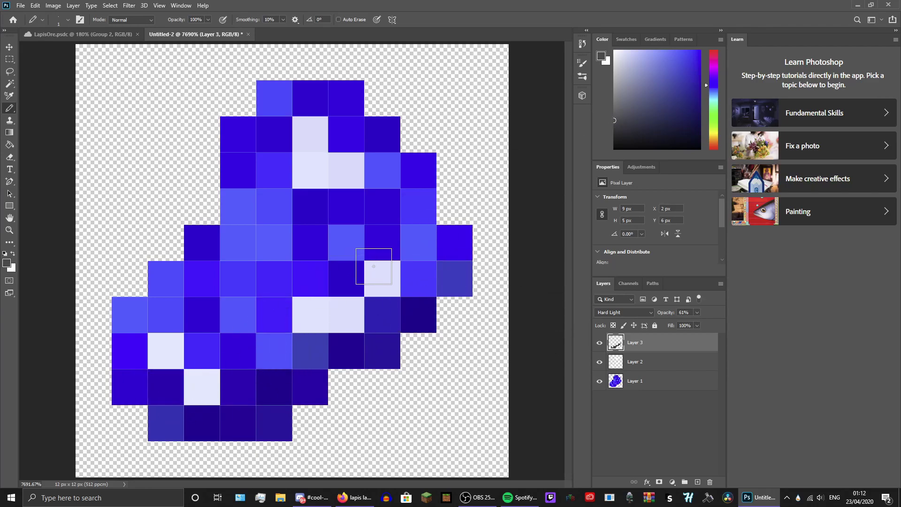
{"action": "left_click", "coordinate": [408, 265]}
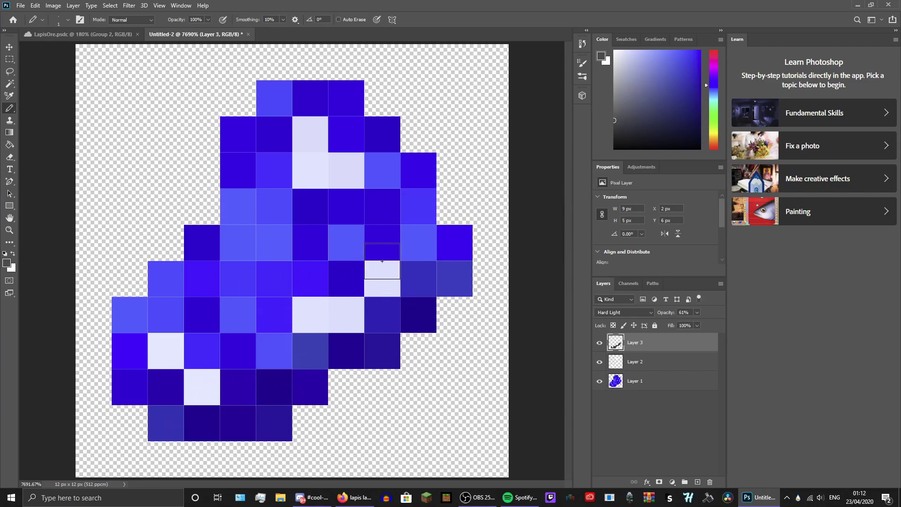
- Group the highlight and shading layers, then clear the layer selection
{"action": "left_click", "coordinate": [653, 364], "text": "shift"}
{"action": "key", "text": "ctrl+g"}
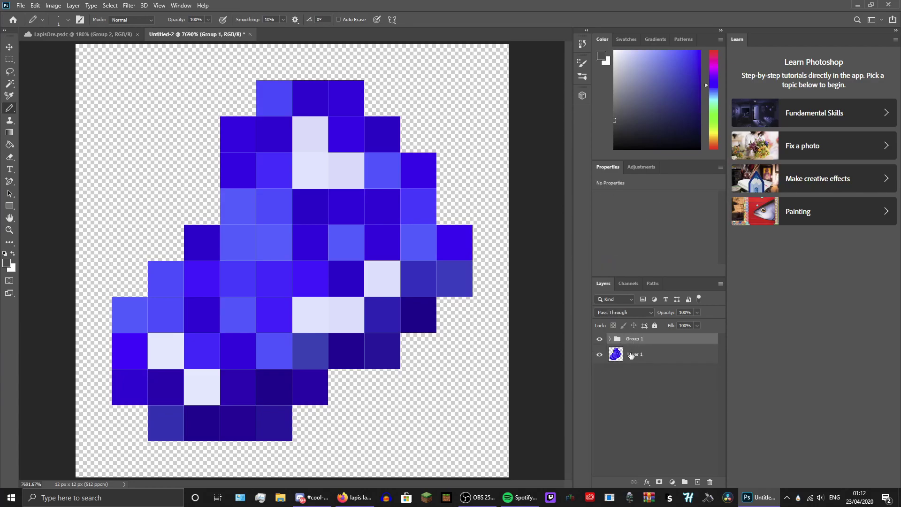
{"action": "left_click", "coordinate": [637, 357]}
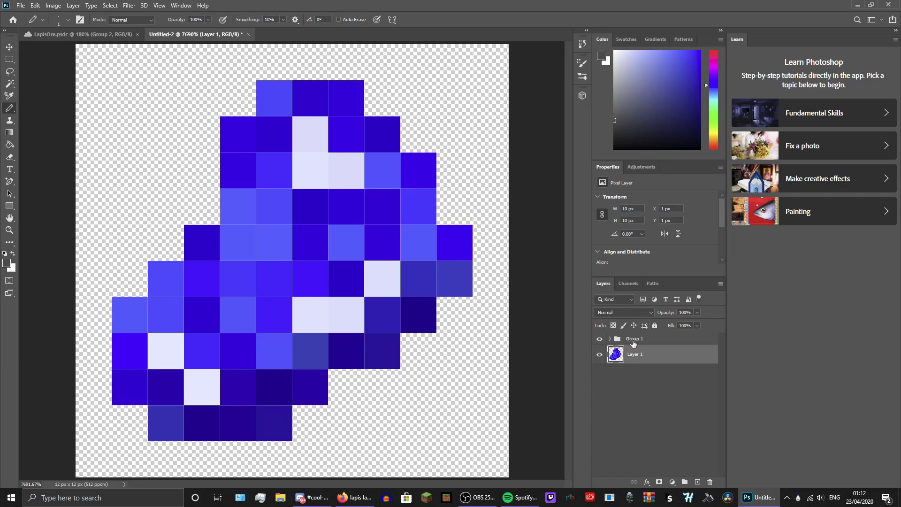
{"action": "left_click", "coordinate": [632, 410]}
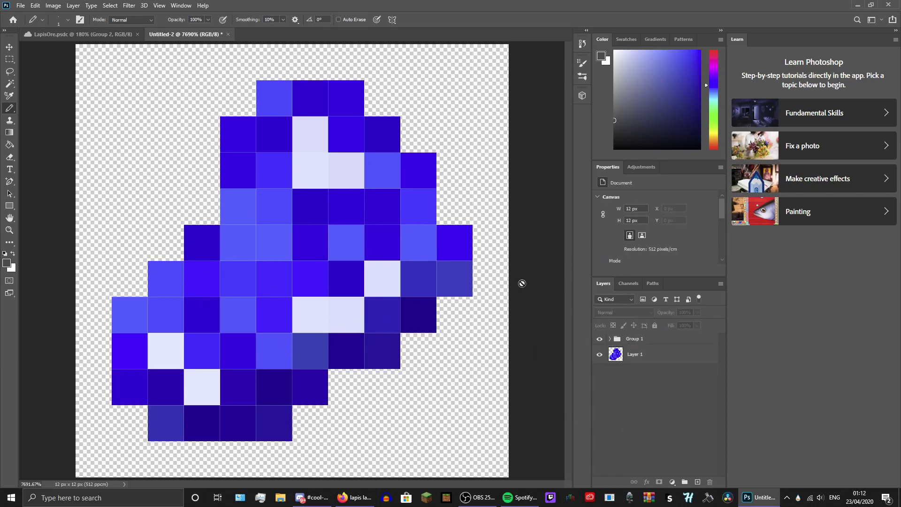
- Resize the image to 288 x 288 px with Nearest Neighbor resampling and fit it on screen
{"action": "left_click", "coordinate": [51, 6]}
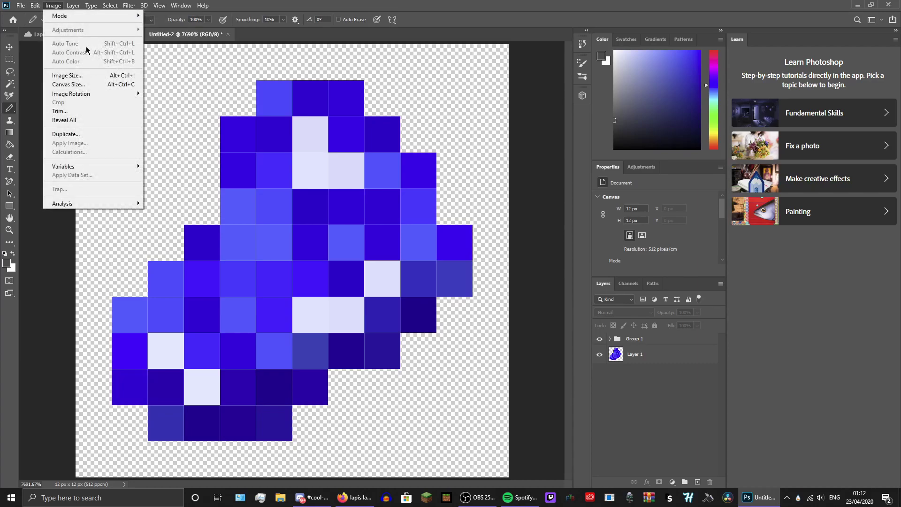
{"action": "left_click", "coordinate": [71, 76]}
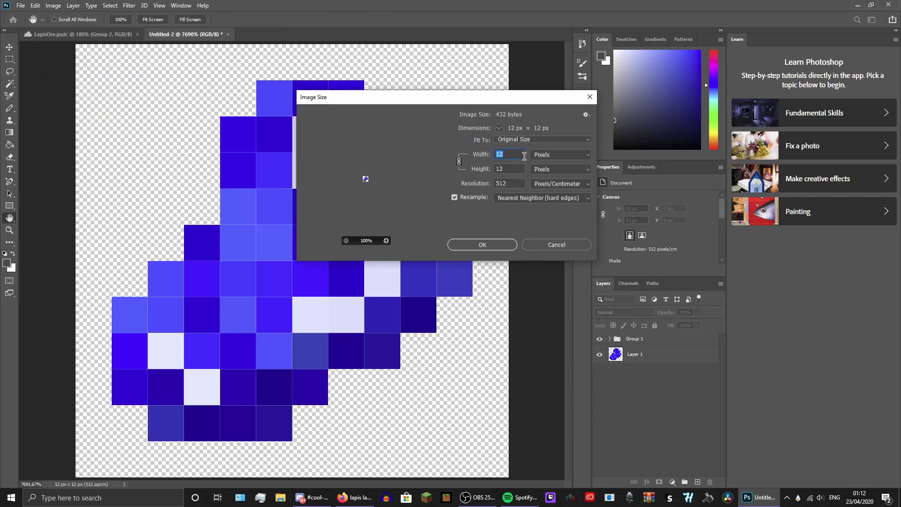
{"action": "type", "text": "288"}
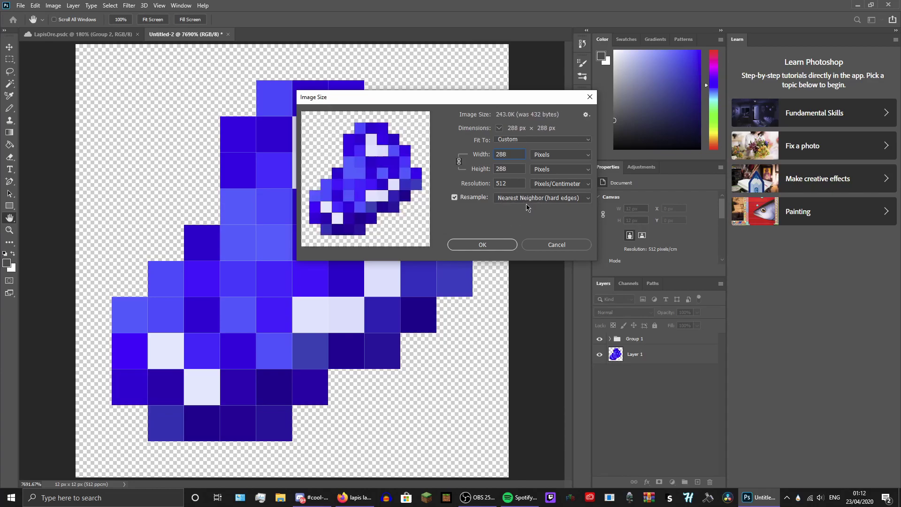
{"action": "left_click", "coordinate": [483, 244]}
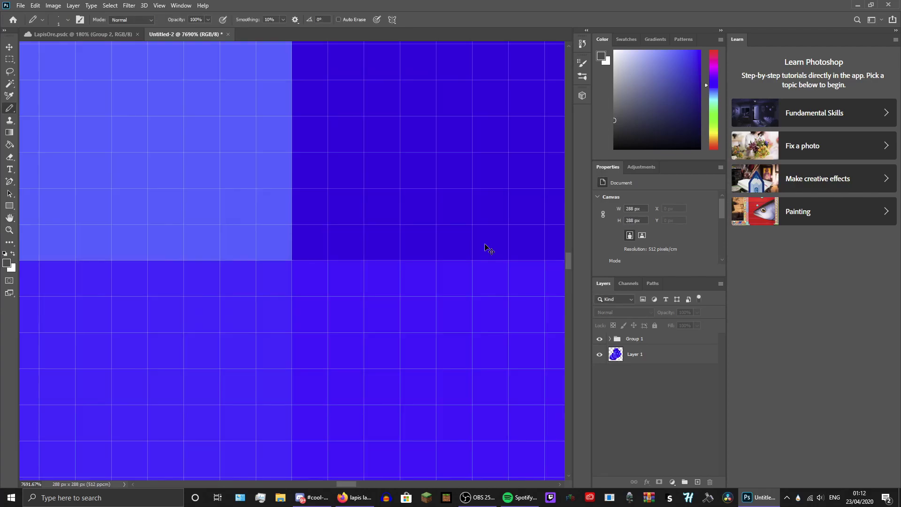
{"action": "key", "text": "ctrl+0"}
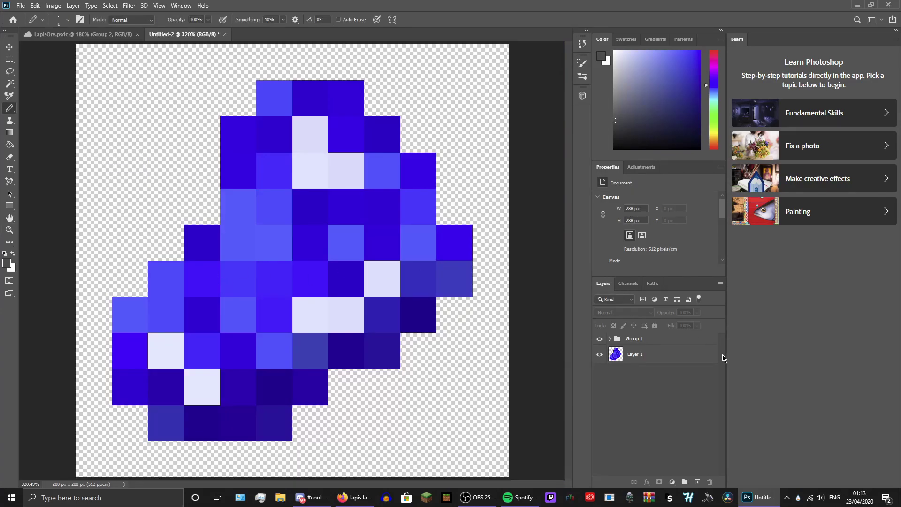
- Apply a black #000000 outer glow with 85% opacity to Layer 1
{"action": "left_click", "coordinate": [637, 355]}
{"action": "left_click", "coordinate": [647, 482]}
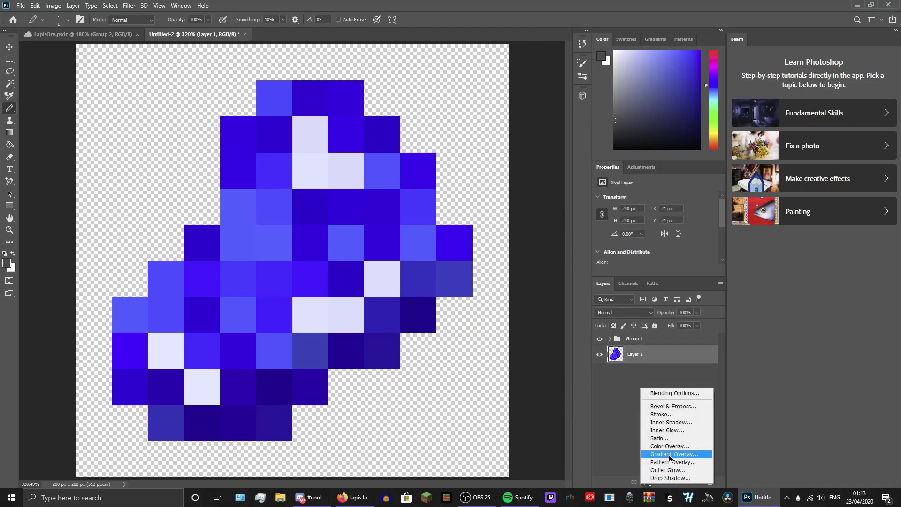
{"action": "key", "text": "Escape"}
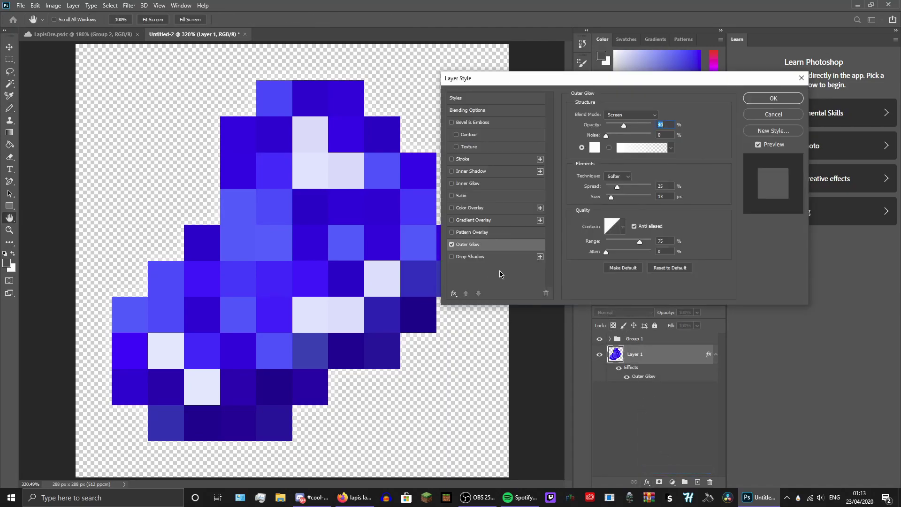
{"action": "left_click", "coordinate": [594, 147]}
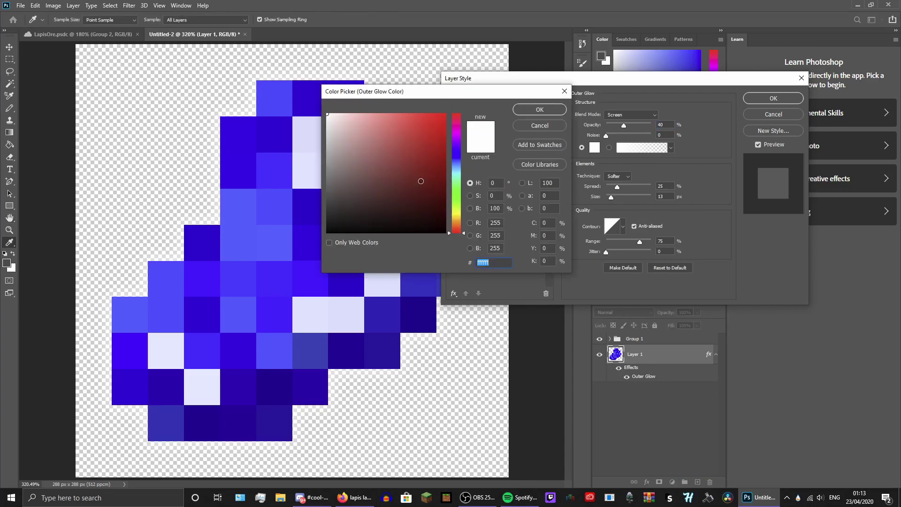
{"action": "type", "text": "000000"}
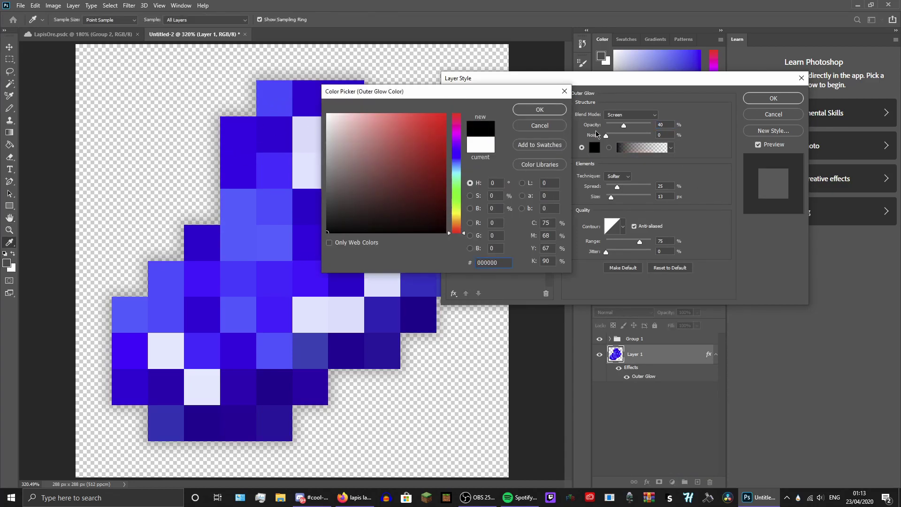
{"action": "left_click", "coordinate": [547, 113]}
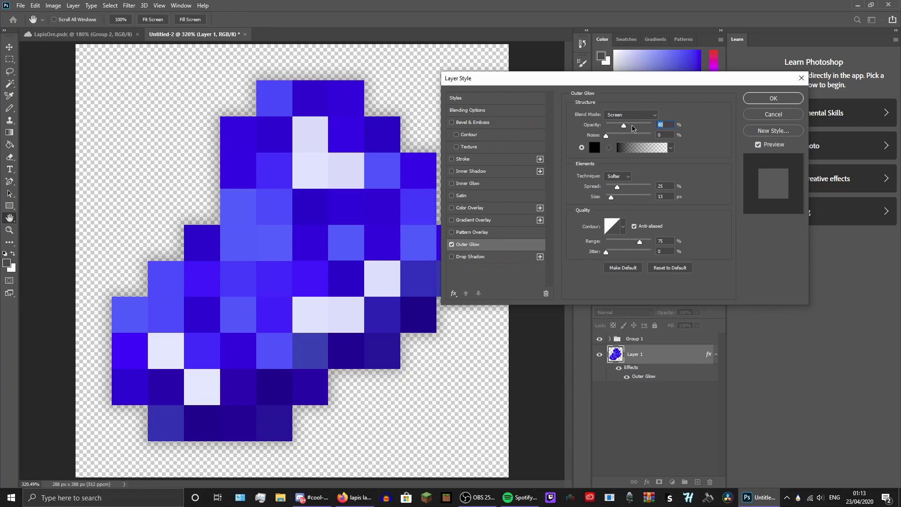
{"action": "left_click_drag", "start_coordinate": [625, 126], "coordinate": [645, 121]}
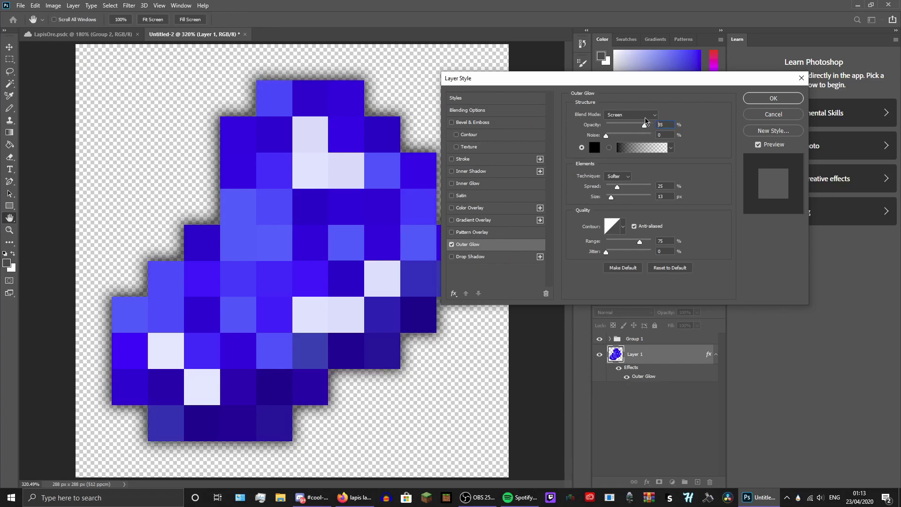
{"action": "left_click", "coordinate": [773, 99]}
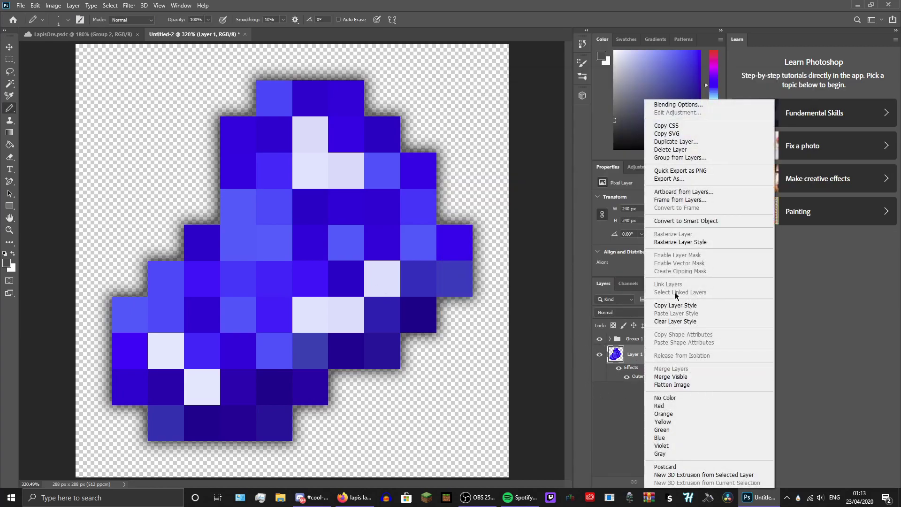
- Try copying Layer 1's outer glow style onto Group 1, and undo the pasted style
{"action": "left_click", "coordinate": [689, 305]}
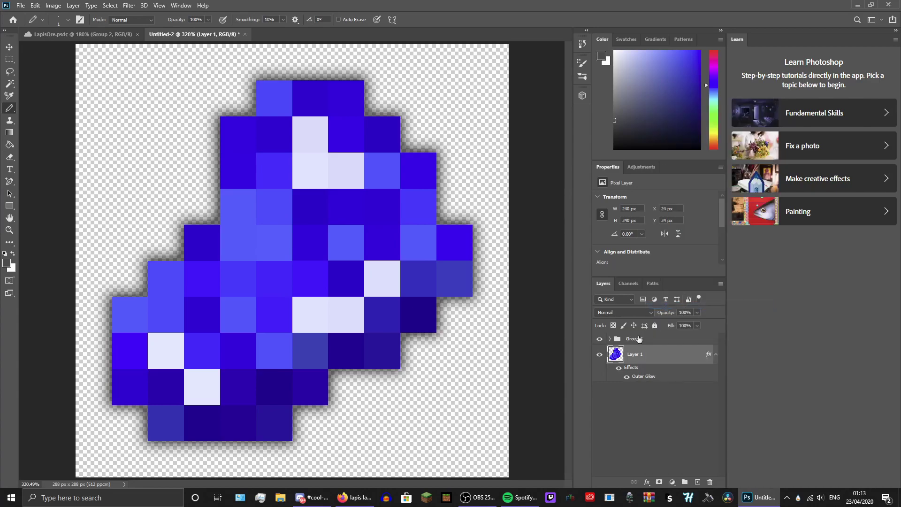
{"action": "left_click", "coordinate": [632, 338]}
{"action": "right_click", "coordinate": [645, 339]}
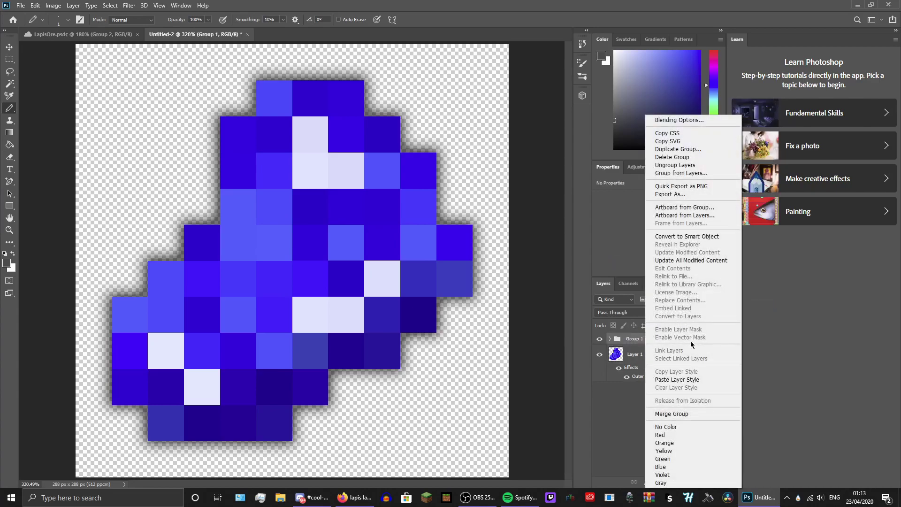
{"action": "left_click", "coordinate": [679, 380]}
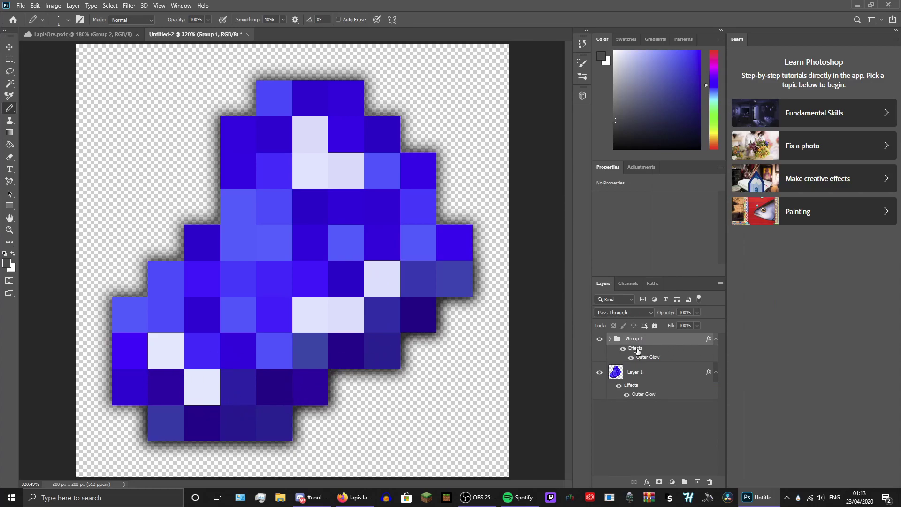
{"action": "left_click", "coordinate": [609, 339]}
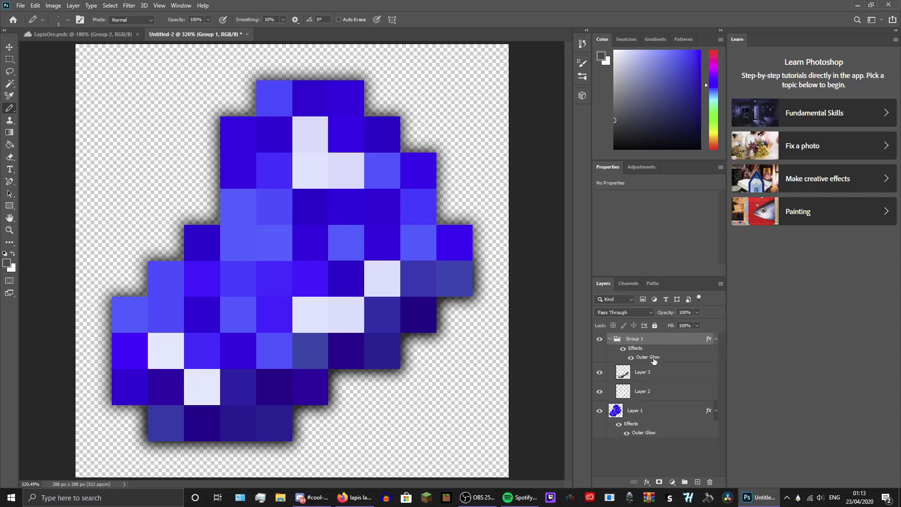
{"action": "left_click", "coordinate": [610, 340]}
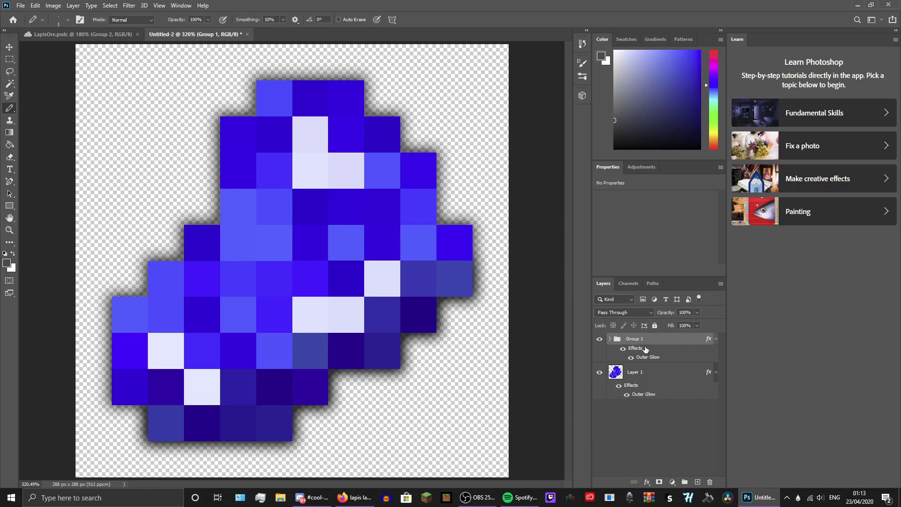
{"action": "key", "text": "ctrl+z"}
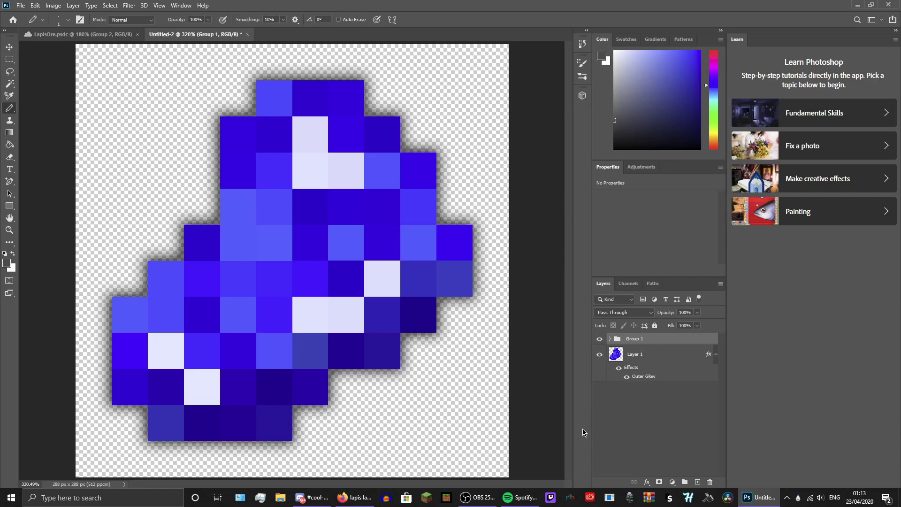
- Recolor Layer 1's outer glow to a saturated violet-blue and set its opacity to 39%
{"action": "left_click", "coordinate": [650, 378]}
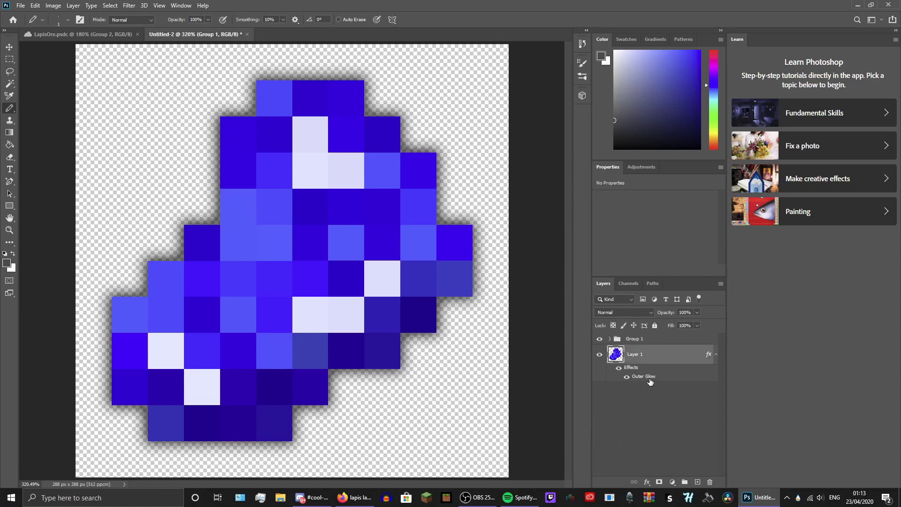
{"action": "key", "text": "h"}
{"action": "double_click", "coordinate": [650, 378]}
{"action": "left_click", "coordinate": [595, 148]}
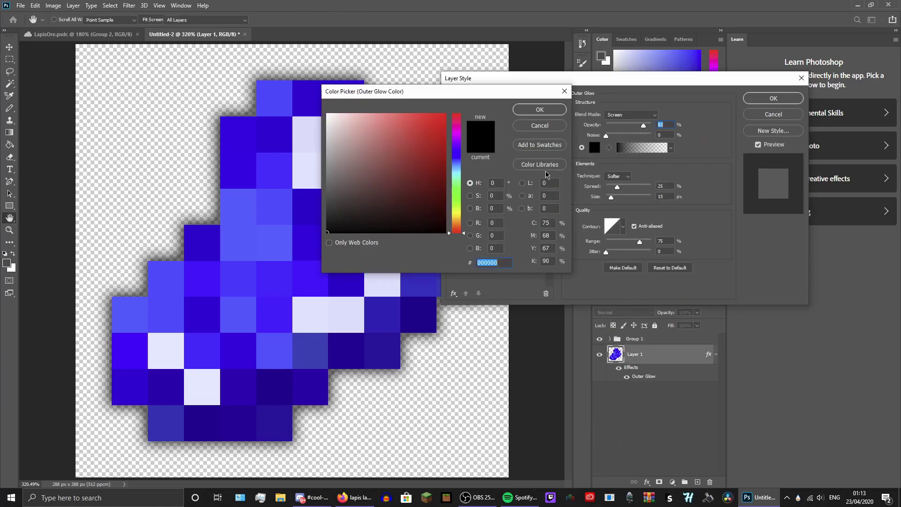
{"action": "left_click", "coordinate": [457, 153]}
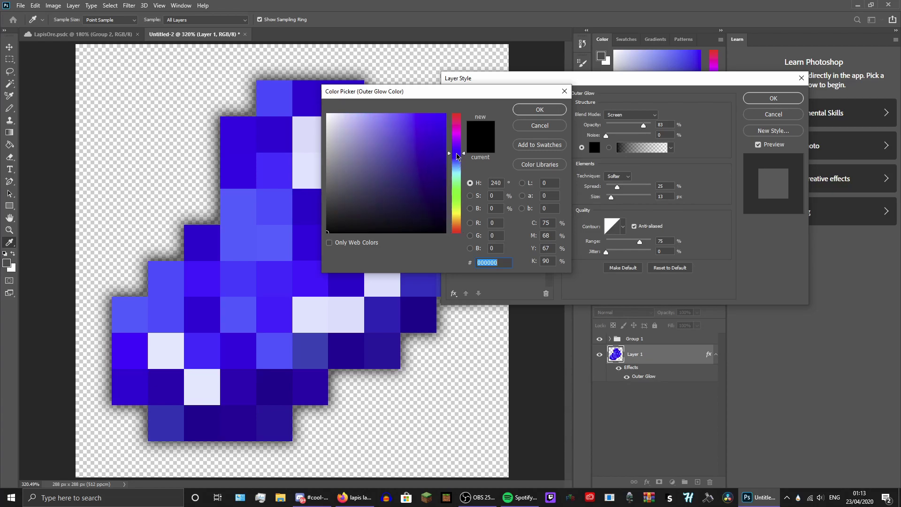
{"action": "left_click_drag", "start_coordinate": [444, 151], "coordinate": [435, 106]}
{"action": "left_click", "coordinate": [539, 113]}
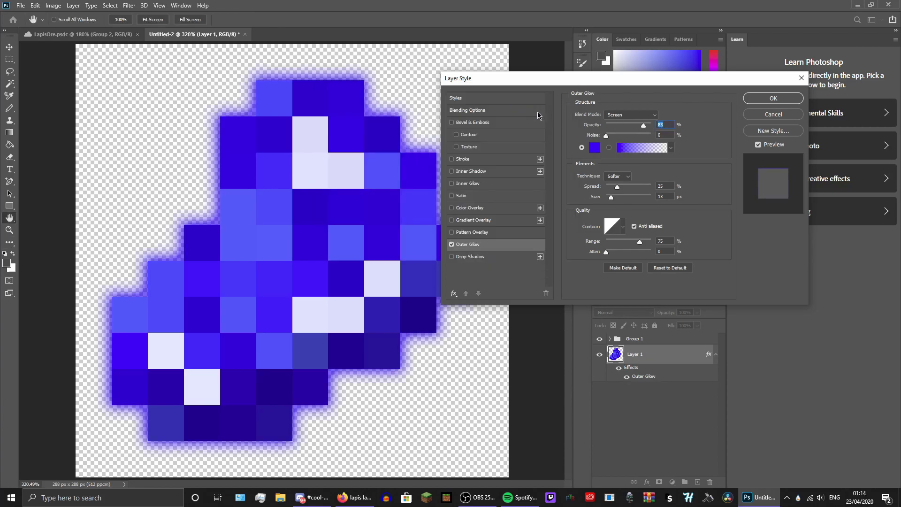
{"action": "left_click_drag", "start_coordinate": [629, 126], "coordinate": [626, 128]}
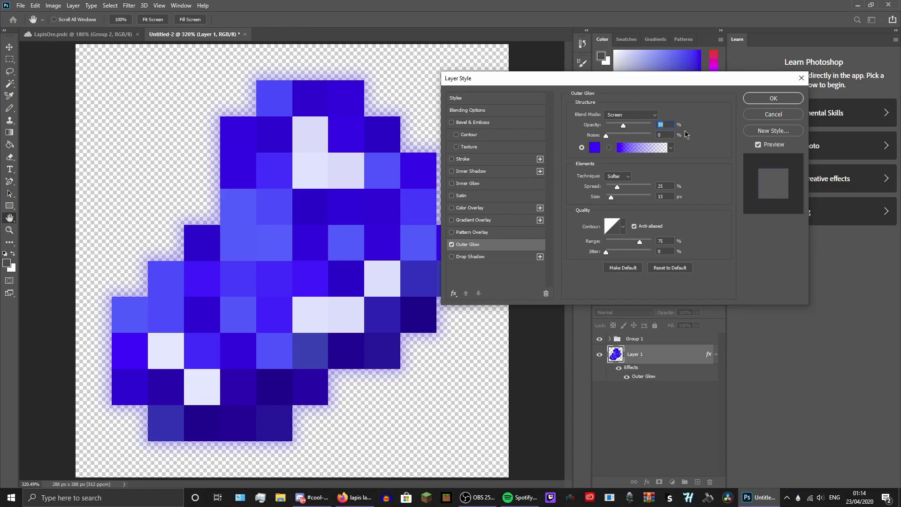
{"action": "left_click", "coordinate": [750, 99]}
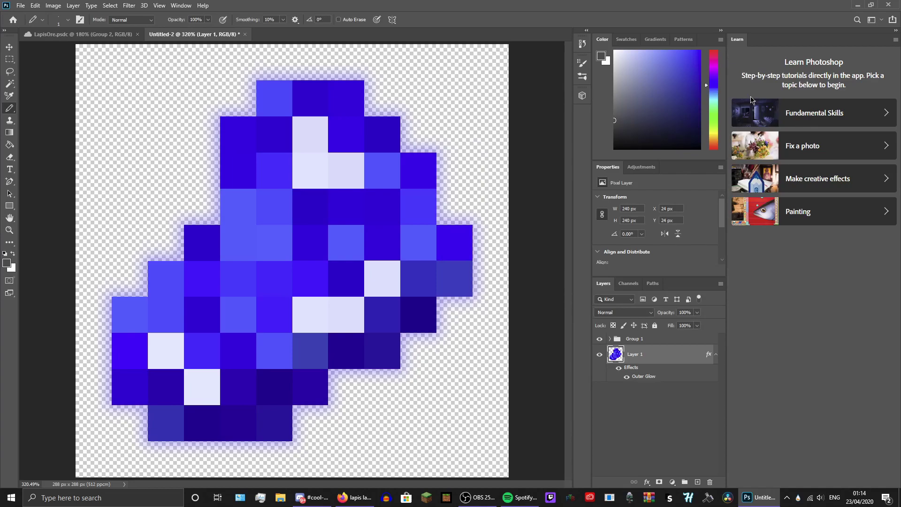
{"action": "left_click", "coordinate": [96, 34]}
{"action": "left_click", "coordinate": [192, 35]}
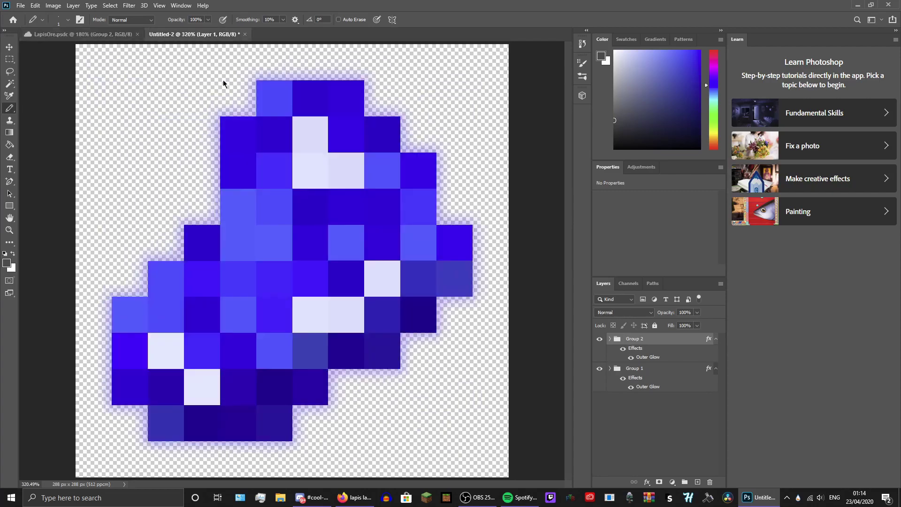
{"action": "left_click", "coordinate": [94, 34]}
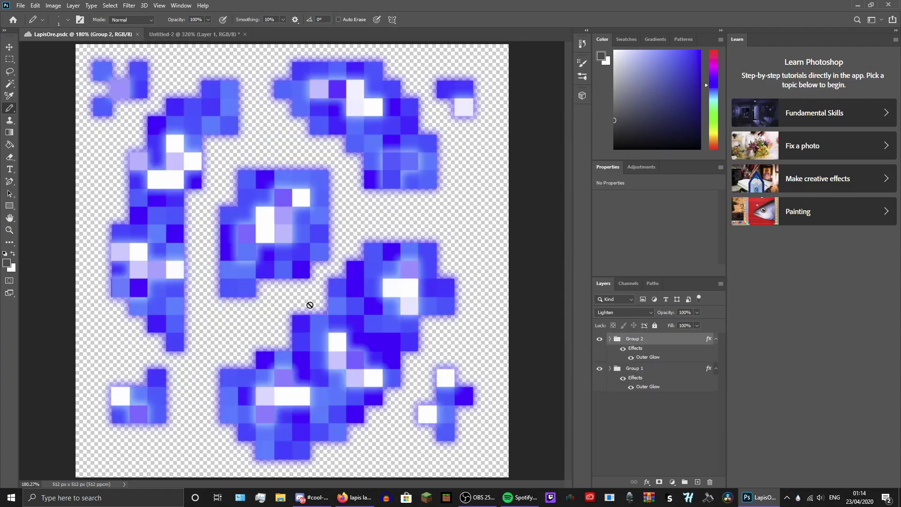
{"action": "left_click", "coordinate": [192, 35]}
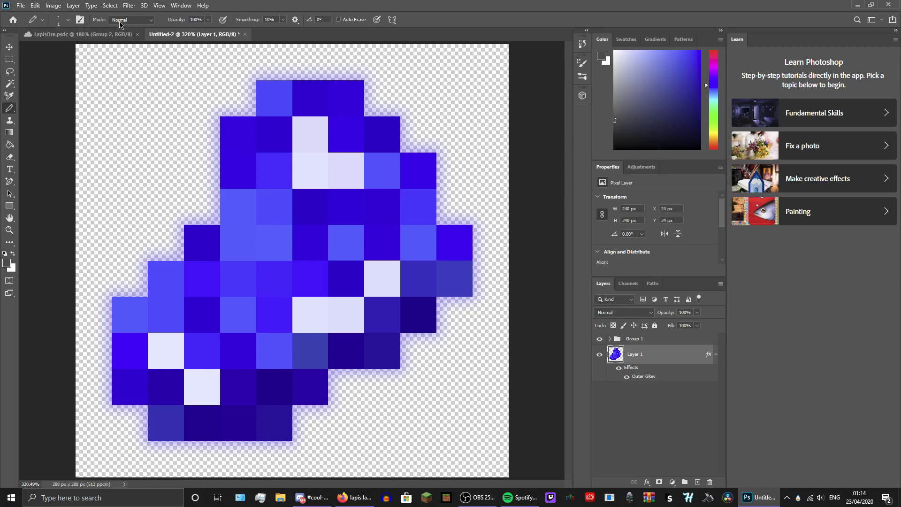
- Save the icon as a cloud document named LapisIcon
{"action": "key", "text": "ctrl+s"}
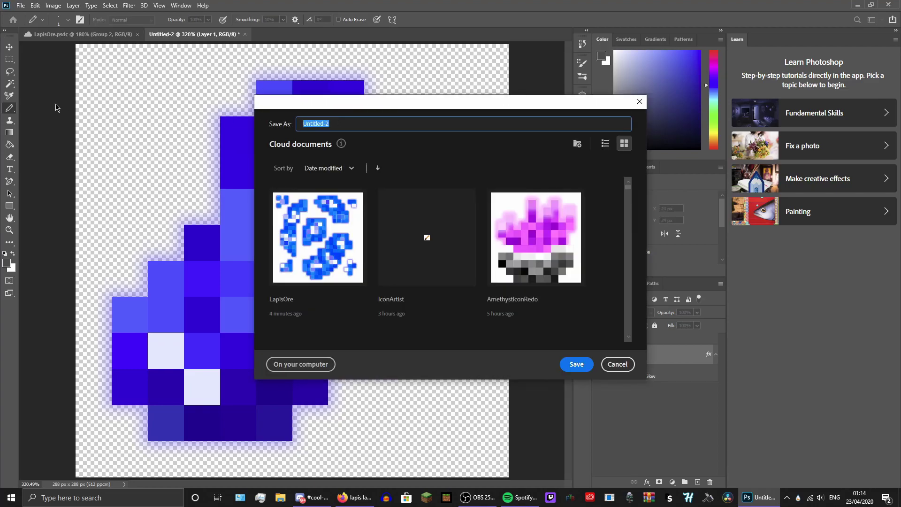
{"action": "type", "text": "LapisIcon"}
{"action": "key", "text": "Return"}
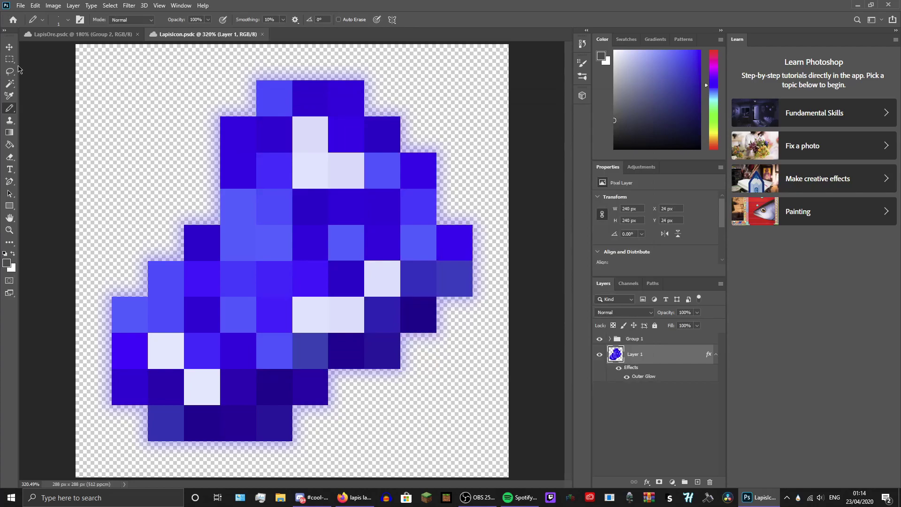
- Export the LapisOre document as a PNG with Nearest Neighbor resampling, proceeding to the choice of save location
{"action": "left_click", "coordinate": [92, 34]}
{"action": "left_click", "coordinate": [35, 5]}
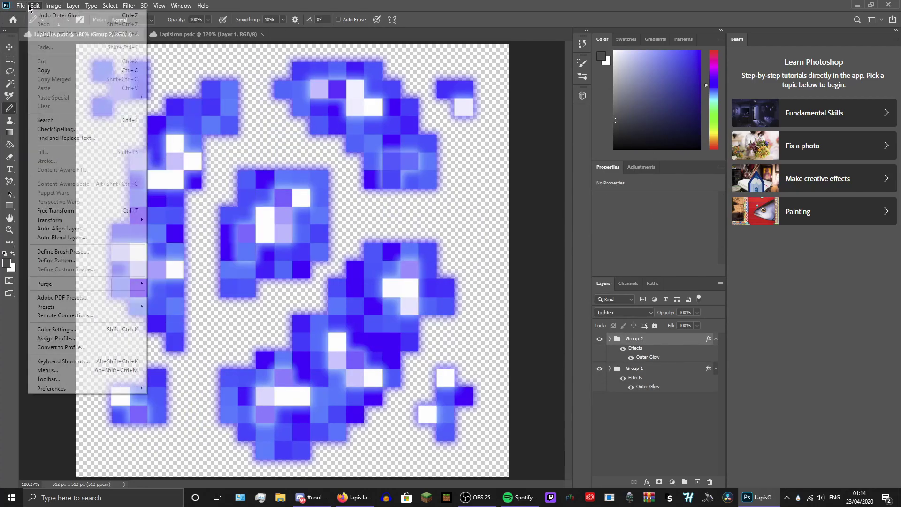
{"action": "mouse_move", "coordinate": [107, 143]}
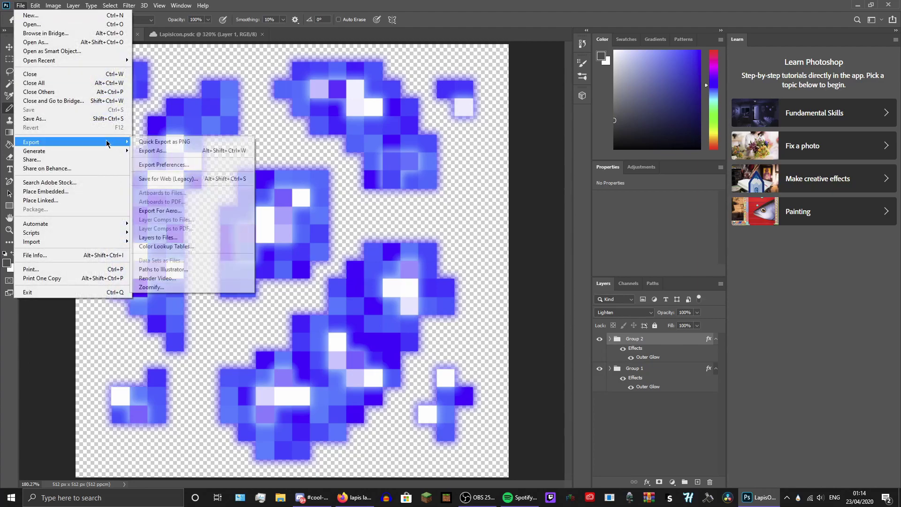
{"action": "left_click", "coordinate": [162, 141]}
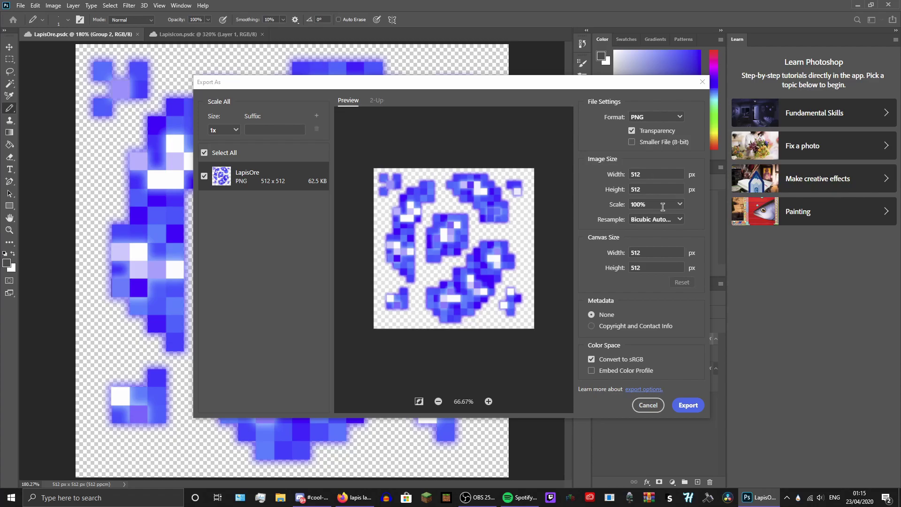
{"action": "left_click", "coordinate": [652, 220]}
{"action": "left_click", "coordinate": [655, 278]}
{"action": "left_click", "coordinate": [488, 401]}
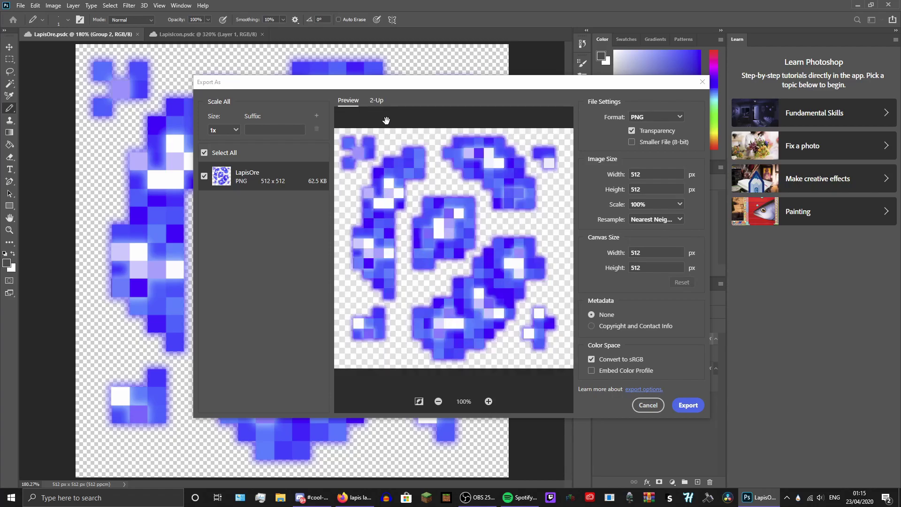
{"action": "left_click", "coordinate": [688, 406]}
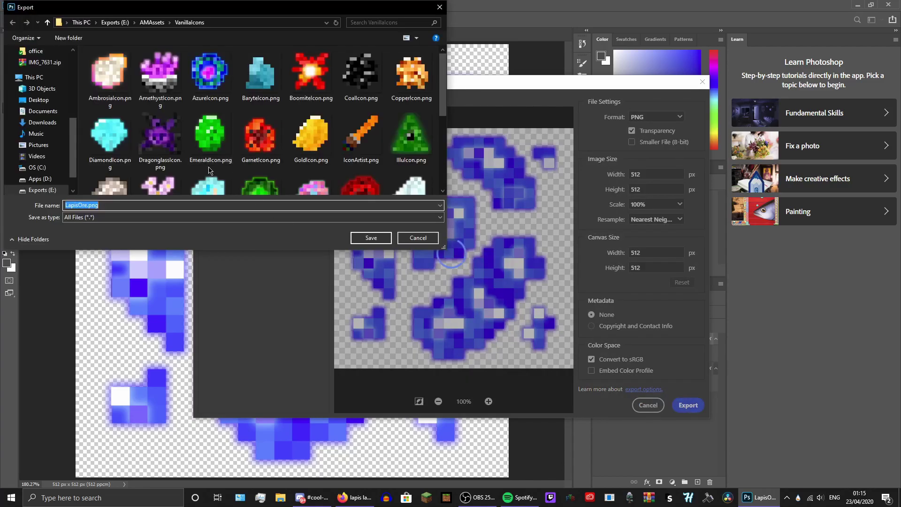
- Create a folder named New inside the AMAssets folder for the export
{"action": "left_click", "coordinate": [152, 22]}
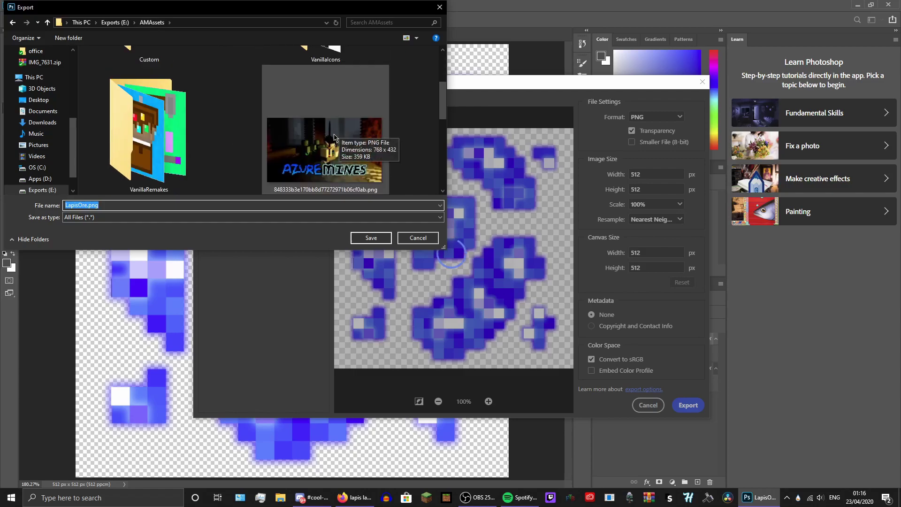
{"action": "scroll", "coordinate": [271, 156], "scroll_direction": "down", "scroll_amount": 3}
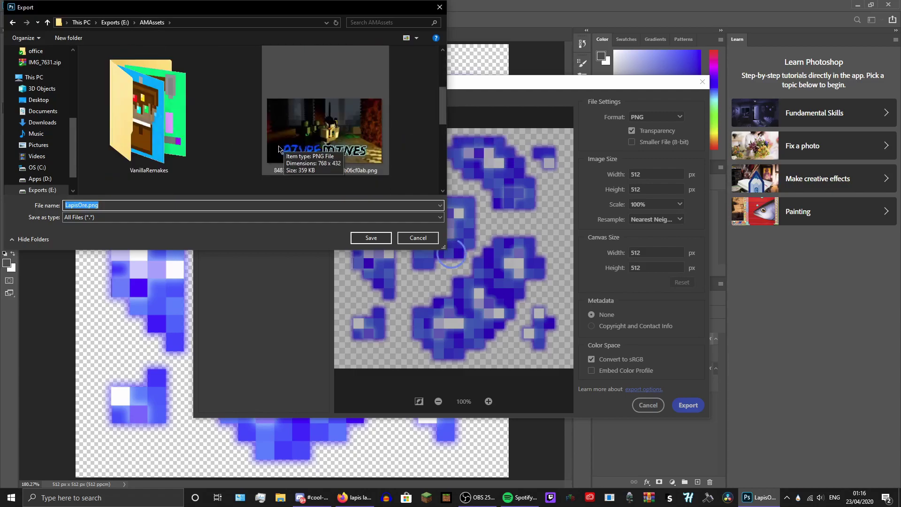
{"action": "scroll", "coordinate": [271, 156], "scroll_direction": "down", "scroll_amount": 3}
{"action": "right_click", "coordinate": [311, 137]}
{"action": "mouse_move", "coordinate": [344, 149]}
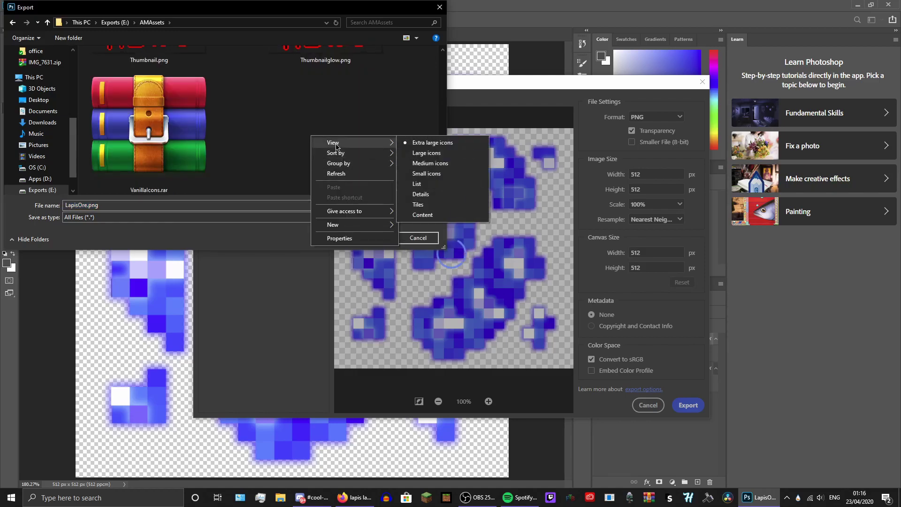
{"action": "mouse_move", "coordinate": [370, 224]}
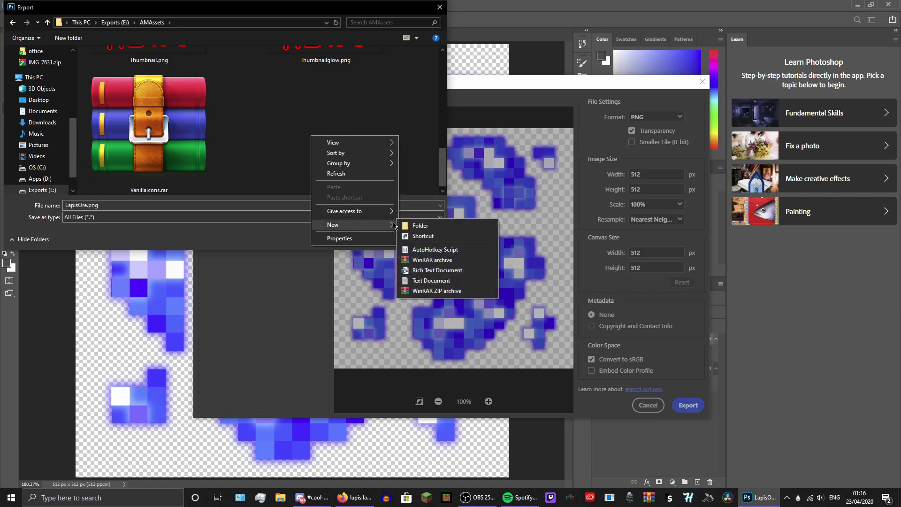
{"action": "left_click", "coordinate": [412, 226]}
{"action": "type", "text": "NewO"}
{"action": "key", "text": "BackSpace"}
{"action": "key", "text": "Return"}
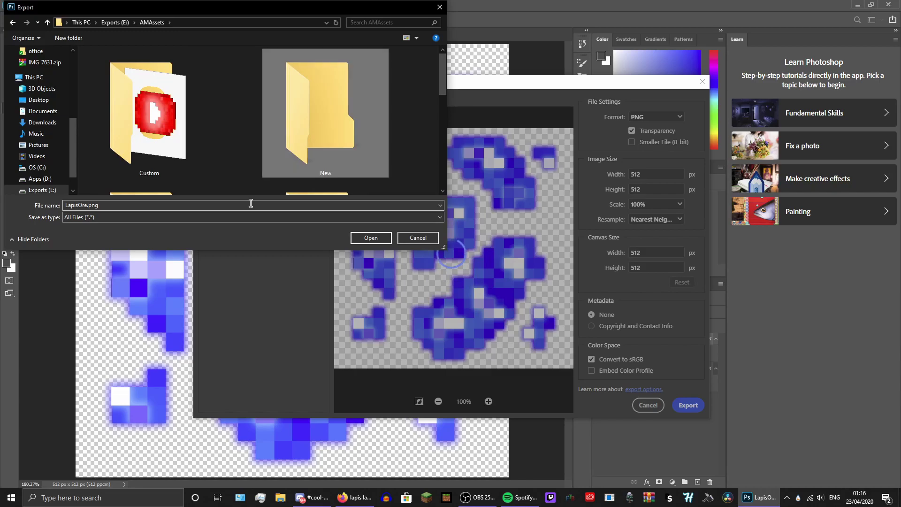
- Open the New folder and create a subfolder named Ores in it
{"action": "double_click", "coordinate": [326, 118]}
{"action": "right_click", "coordinate": [253, 118]}
{"action": "mouse_move", "coordinate": [288, 217]}
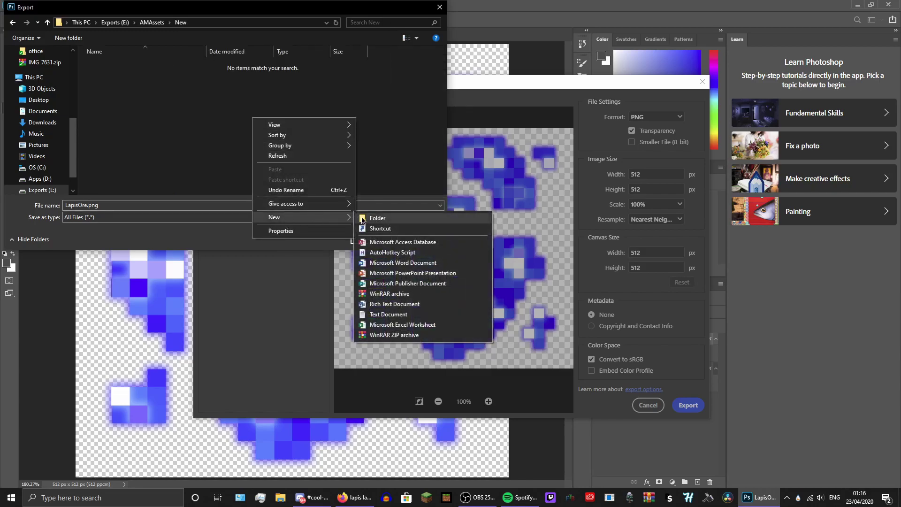
{"action": "left_click", "coordinate": [373, 221]}
{"action": "type", "text": "Ores"}
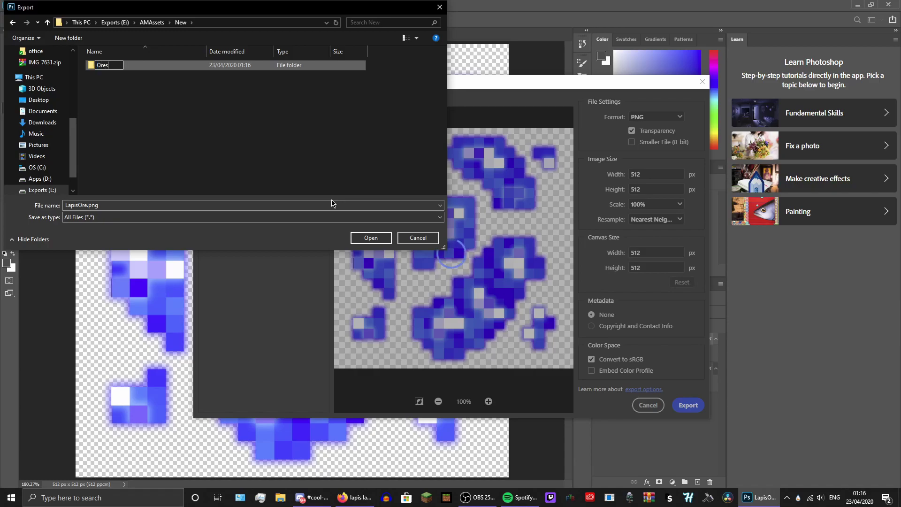
{"action": "key", "text": "Return"}
- Create two more subfolders named Icons and Other beside the Ores folder
{"action": "right_click", "coordinate": [318, 168]}
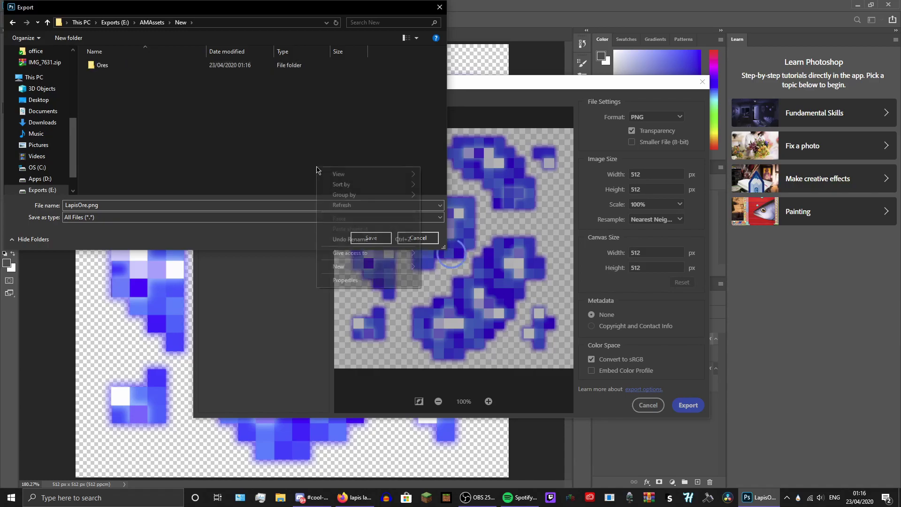
{"action": "mouse_move", "coordinate": [403, 266]}
{"action": "left_click", "coordinate": [449, 266]}
{"action": "type", "text": "Icons"}
{"action": "key", "text": "Return"}
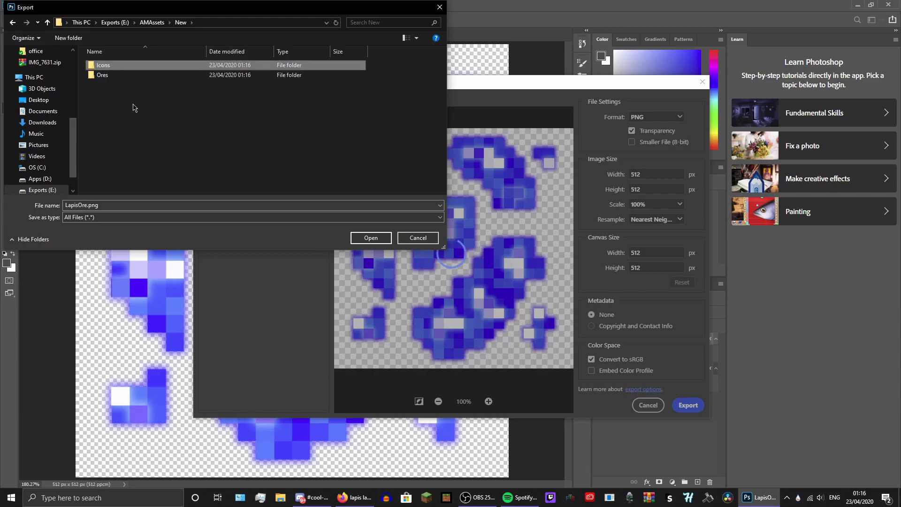
{"action": "right_click", "coordinate": [135, 112]}
{"action": "mouse_move", "coordinate": [223, 211]}
{"action": "left_click", "coordinate": [260, 210]}
{"action": "type", "text": "Other"}
{"action": "key", "text": "Return"}
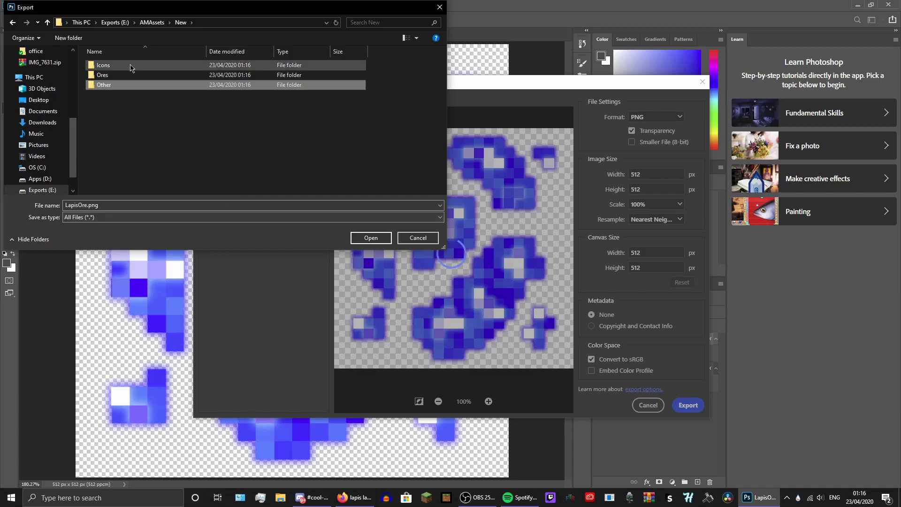
- Save the exported texture as LapisOre.png in the Ores folder
{"action": "double_click", "coordinate": [117, 75]}
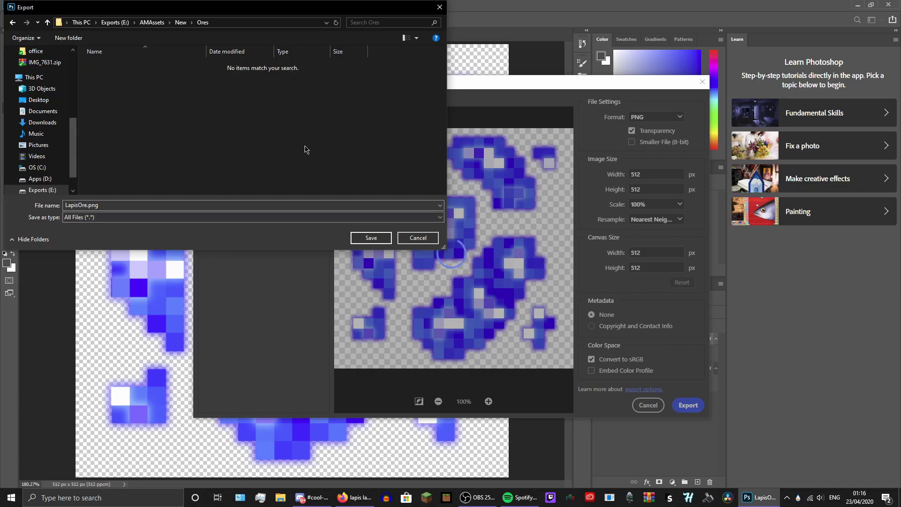
{"action": "left_click", "coordinate": [370, 237]}
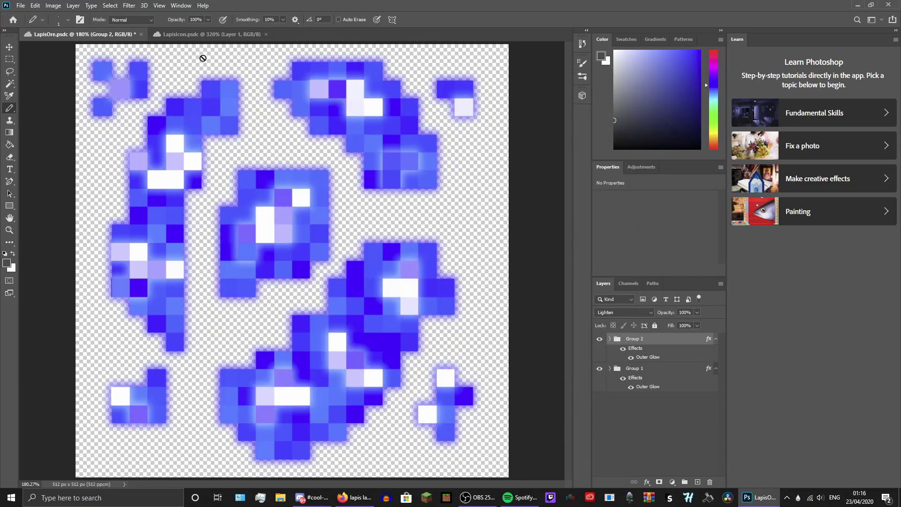
- Switch to the LapisIcon document, open its Export As settings and set the resampling to Nearest Neighbor
{"action": "left_click", "coordinate": [180, 33]}
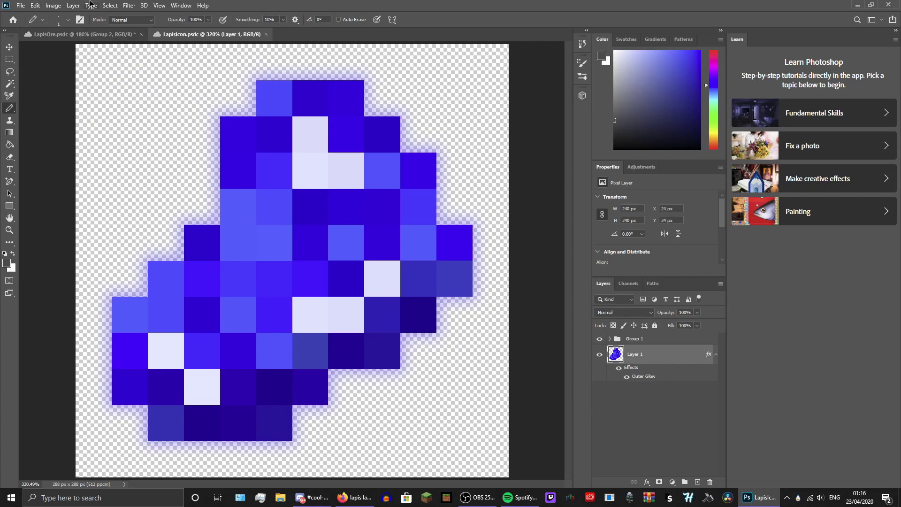
{"action": "left_click", "coordinate": [20, 5]}
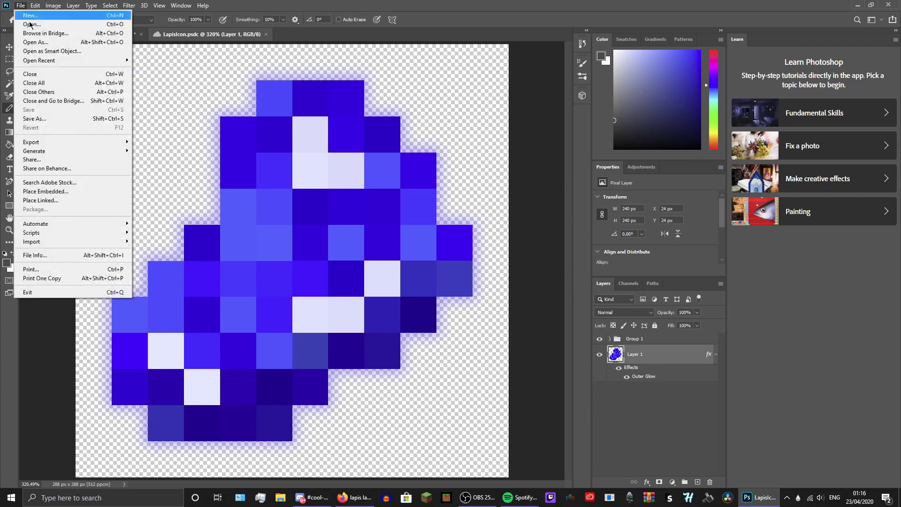
{"action": "mouse_move", "coordinate": [65, 142]}
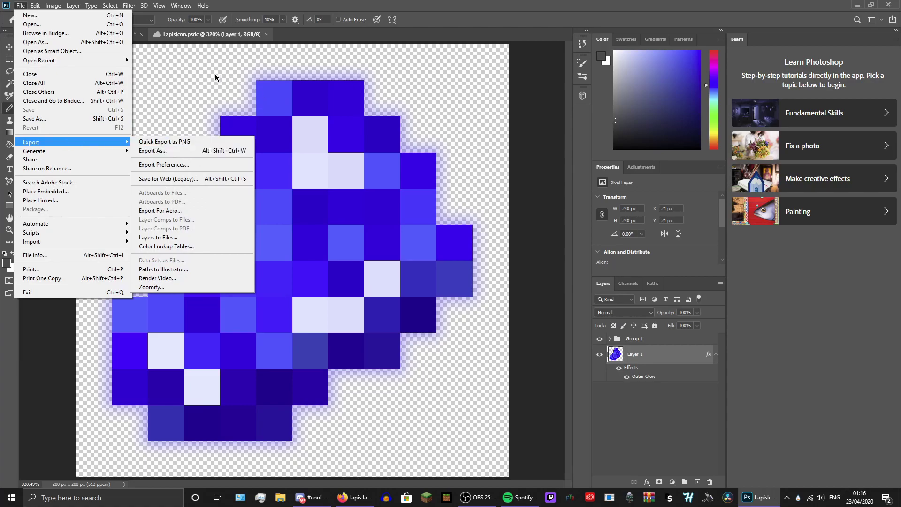
{"action": "left_click", "coordinate": [174, 155]}
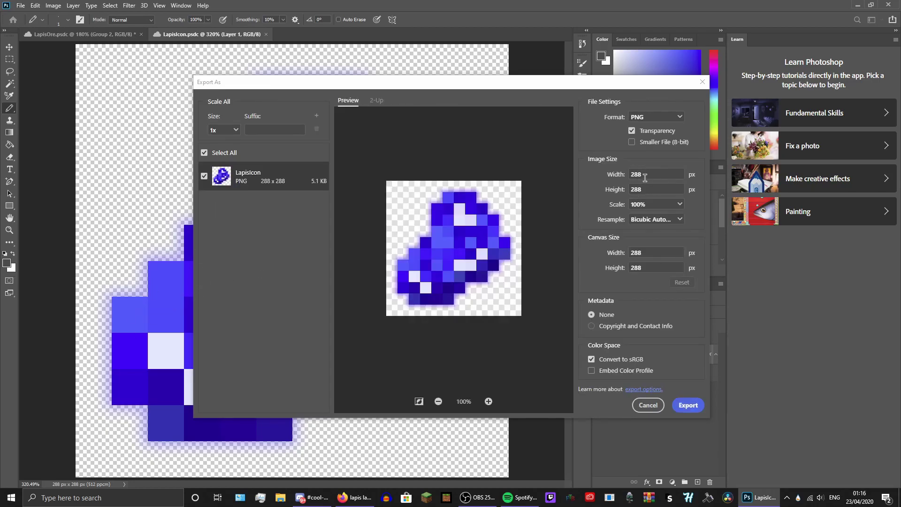
{"action": "left_click", "coordinate": [646, 220]}
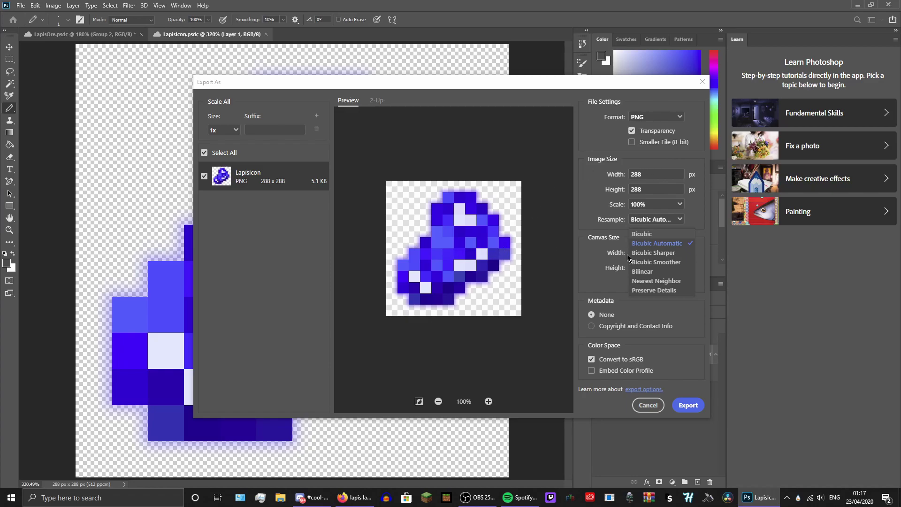
{"action": "left_click", "coordinate": [645, 282]}
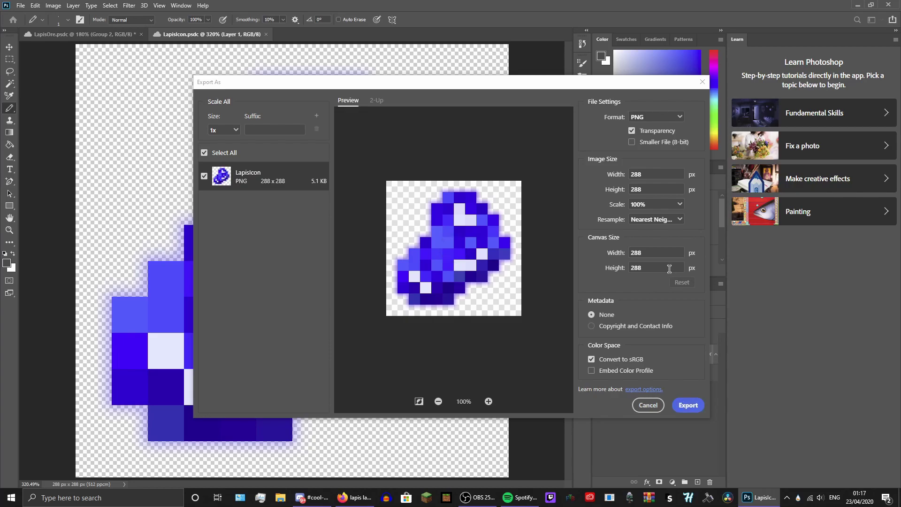
- Examine the lapis icon's pixel edges and outer glow in the export preview at different magnifications
{"action": "left_click", "coordinate": [488, 401]}
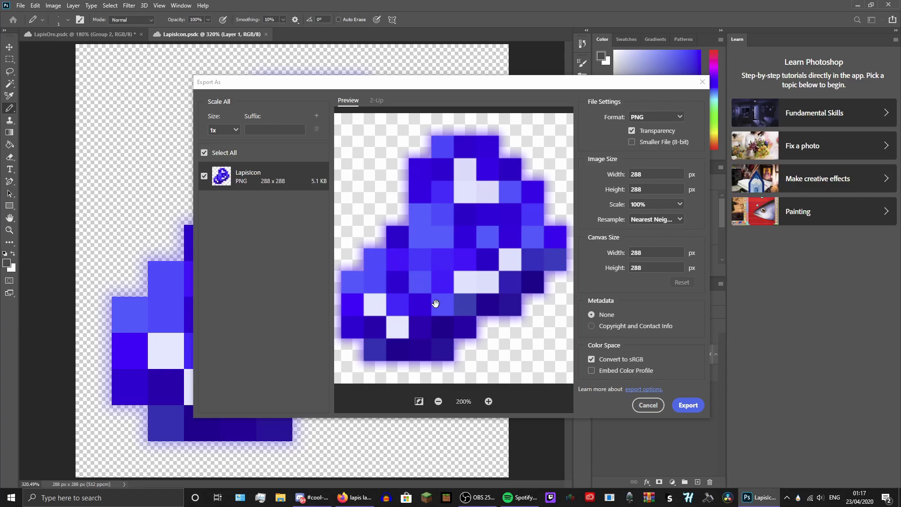
{"action": "left_click", "coordinate": [438, 402]}
{"action": "left_click", "coordinate": [438, 401]}
{"action": "left_click", "coordinate": [438, 402]}
{"action": "left_click", "coordinate": [438, 401]}
{"action": "left_click", "coordinate": [437, 401]}
{"action": "left_click", "coordinate": [438, 401]}
{"action": "left_click", "coordinate": [438, 401]}
{"action": "left_click", "coordinate": [488, 402]}
{"action": "left_click", "coordinate": [488, 401]}
{"action": "left_click", "coordinate": [488, 401]}
{"action": "left_click", "coordinate": [488, 401]}
{"action": "left_click", "coordinate": [488, 401]}
{"action": "left_click", "coordinate": [488, 401]}
{"action": "left_click", "coordinate": [488, 401]}
- Export the icon as LapisIcon.png into the Icons folder inside the New folder
{"action": "left_click", "coordinate": [688, 405]}
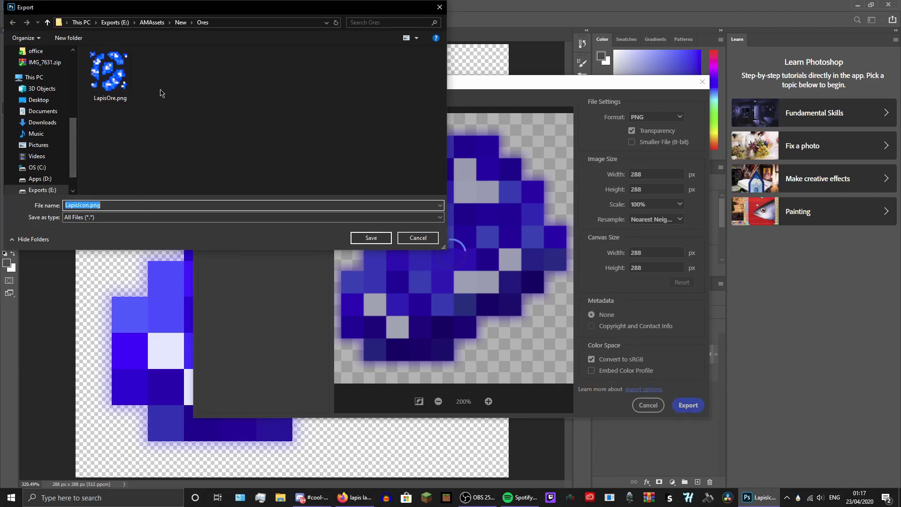
{"action": "left_click", "coordinate": [180, 23]}
{"action": "left_click", "coordinate": [115, 66]}
{"action": "double_click", "coordinate": [115, 67]}
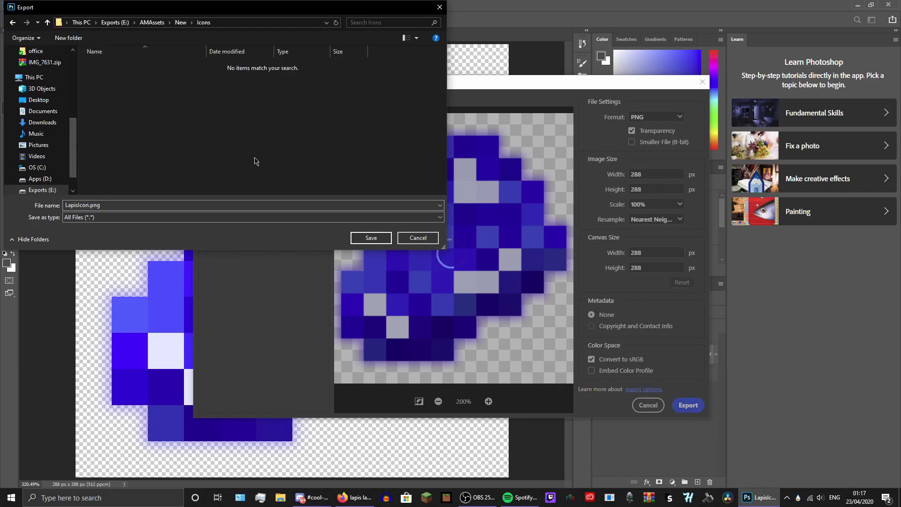
{"action": "left_click", "coordinate": [369, 238]}
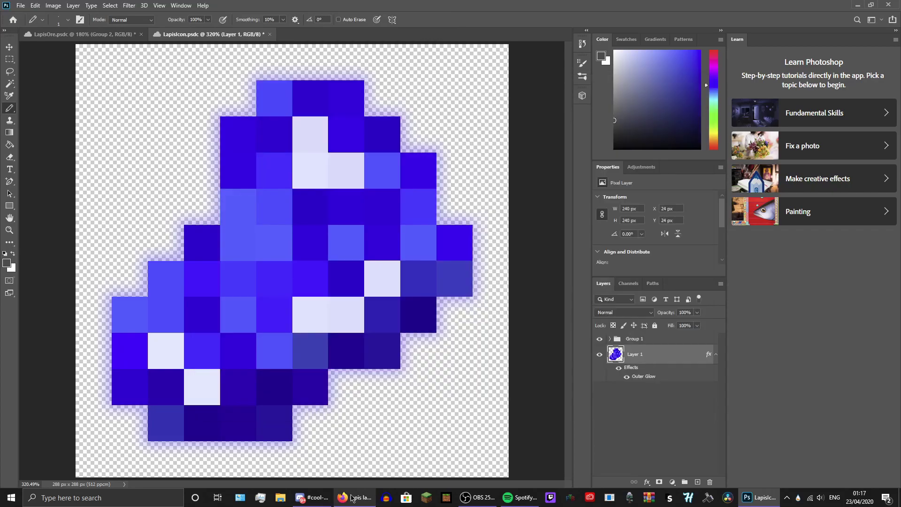
- Switch to File Explorer and check the exported PNGs in the Ores and Icons subfolders of the New folder
{"action": "left_click", "coordinate": [280, 500]}
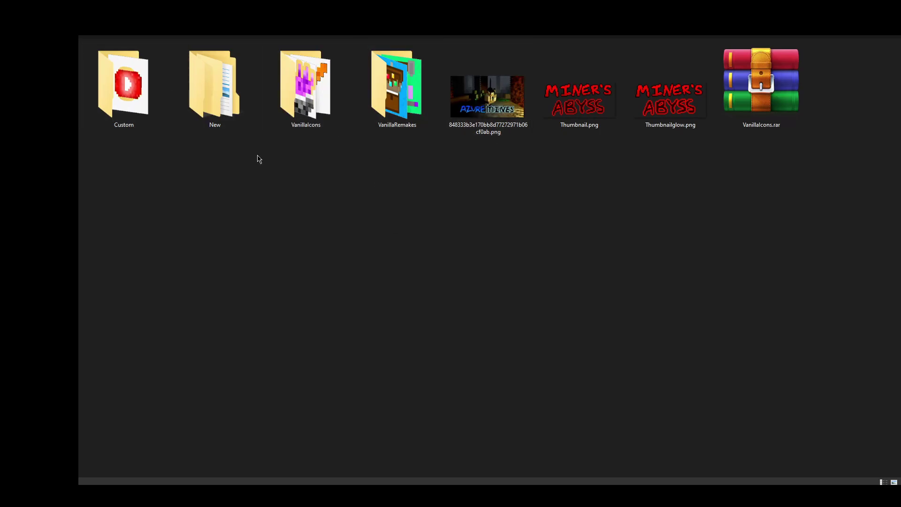
{"action": "double_click", "coordinate": [221, 111]}
{"action": "double_click", "coordinate": [132, 71]}
{"action": "key", "text": "alt+Left"}
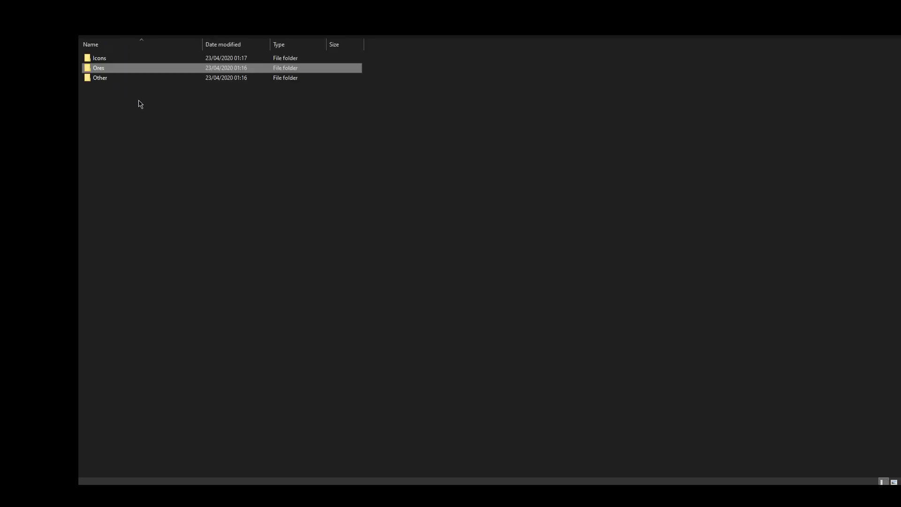
{"action": "double_click", "coordinate": [141, 58]}
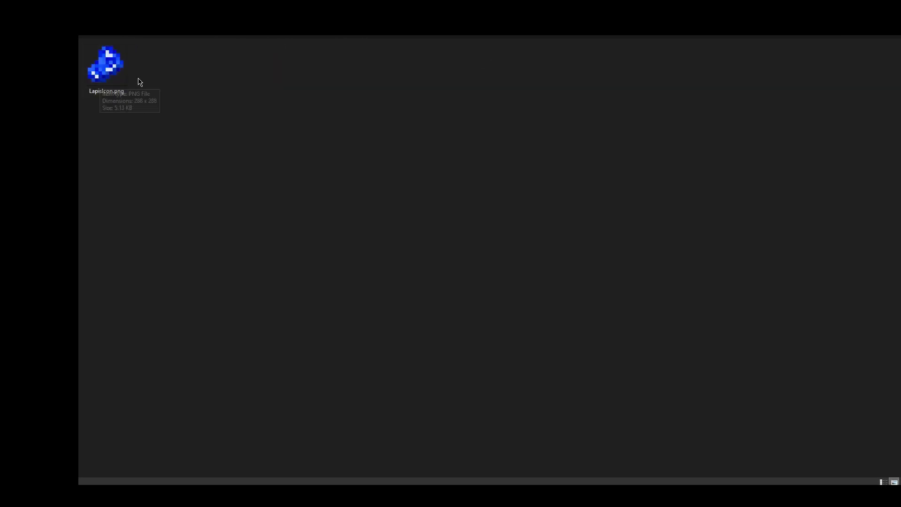
{"action": "key", "text": "alt+Left"}
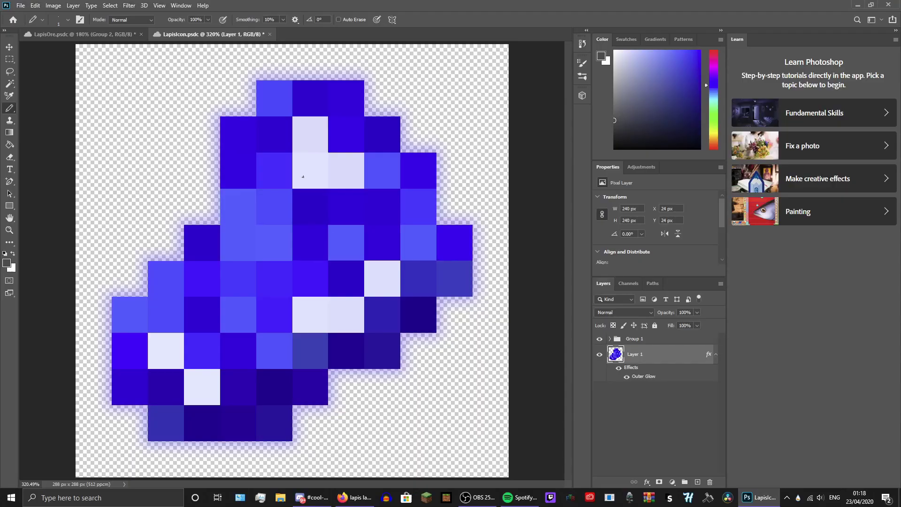